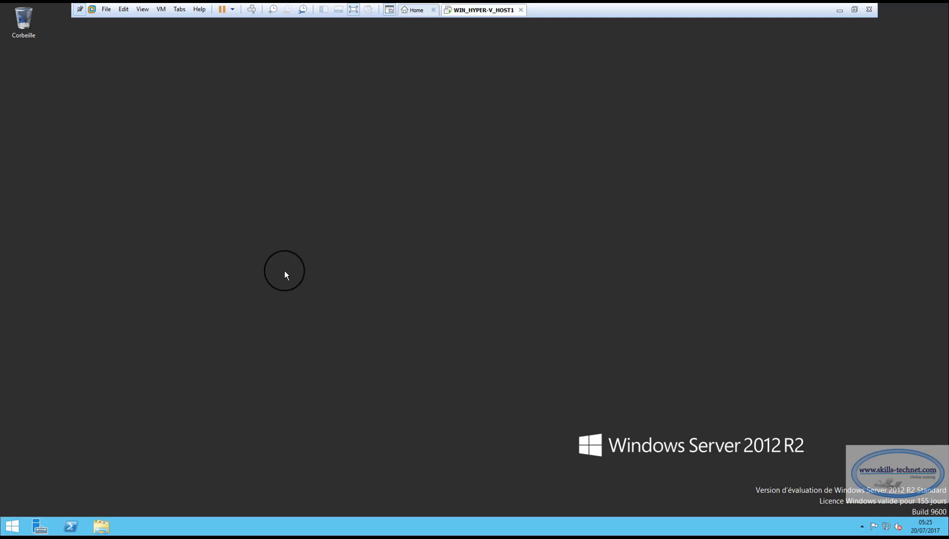
click(101, 526)
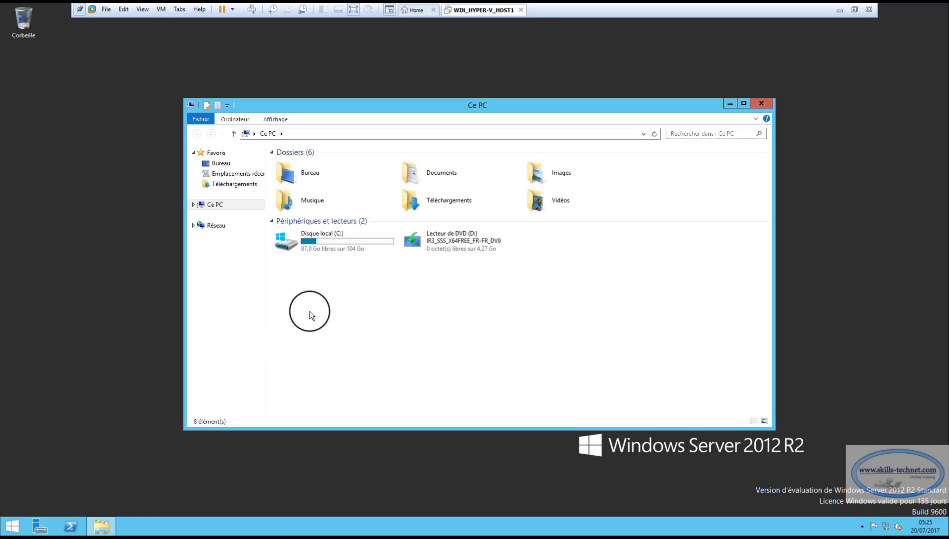
double_click(324, 243)
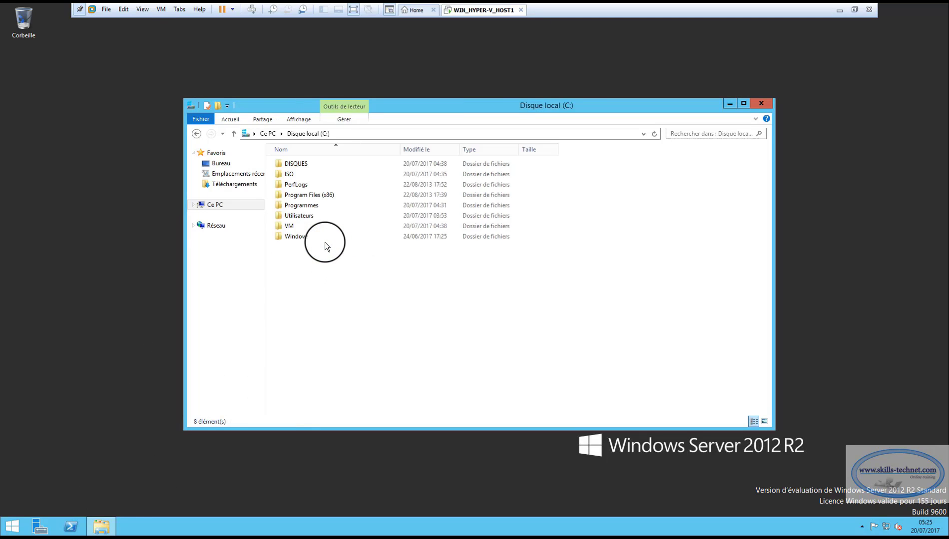
double_click(292, 174)
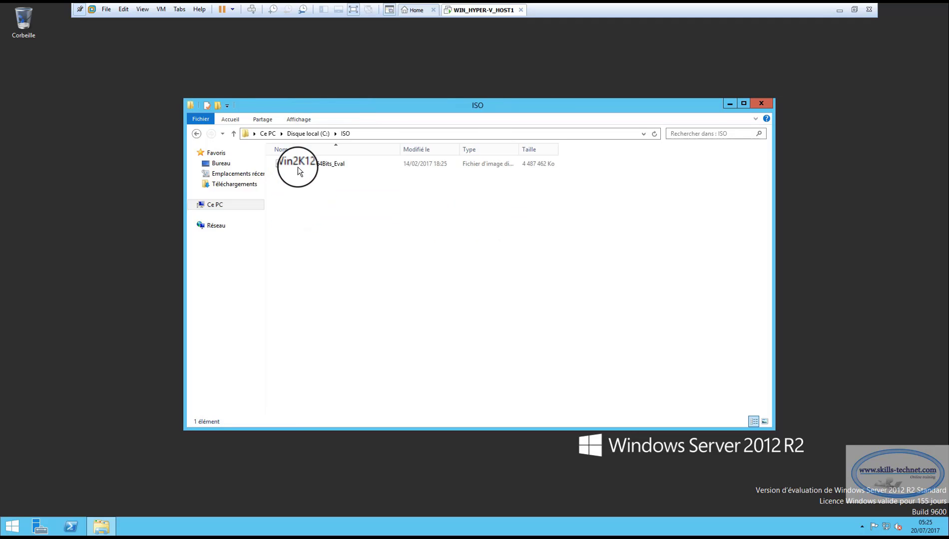
click(298, 165)
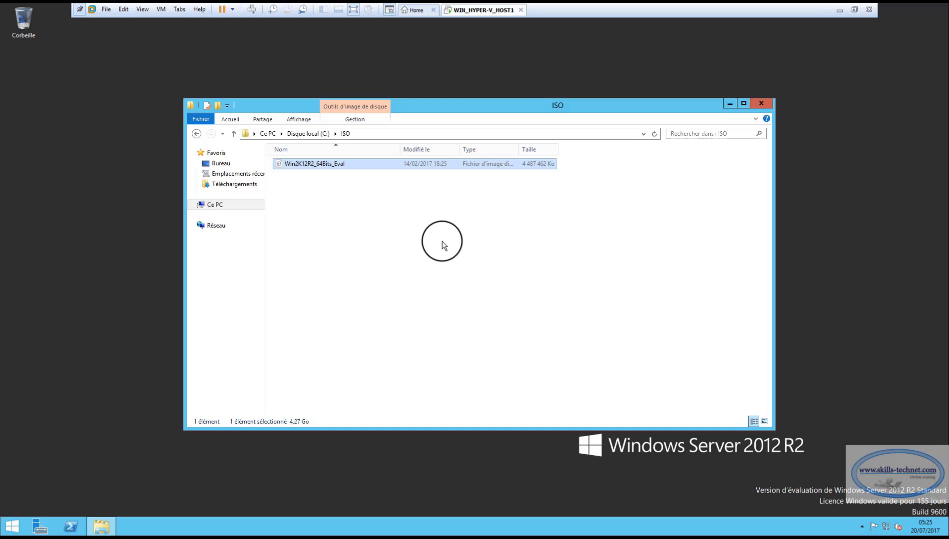
click(196, 133)
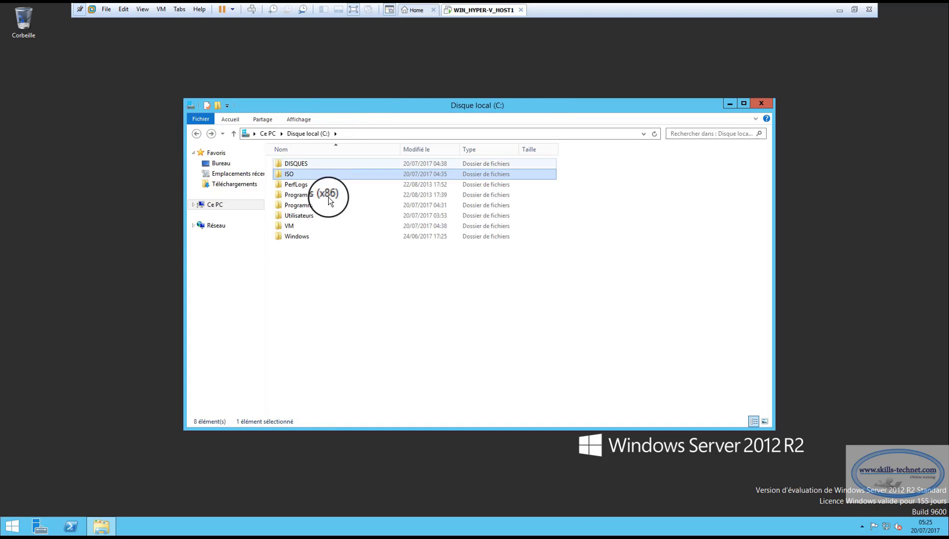
double_click(298, 164)
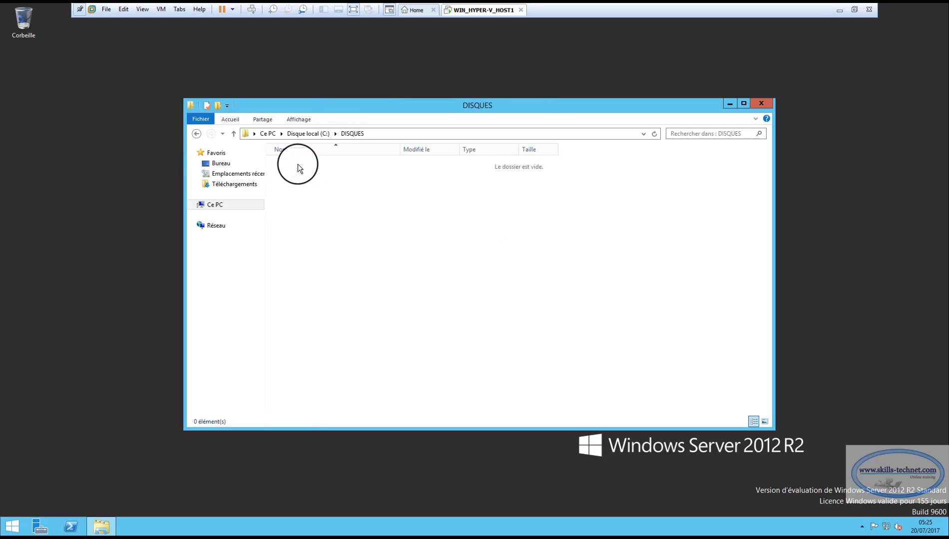
click(194, 134)
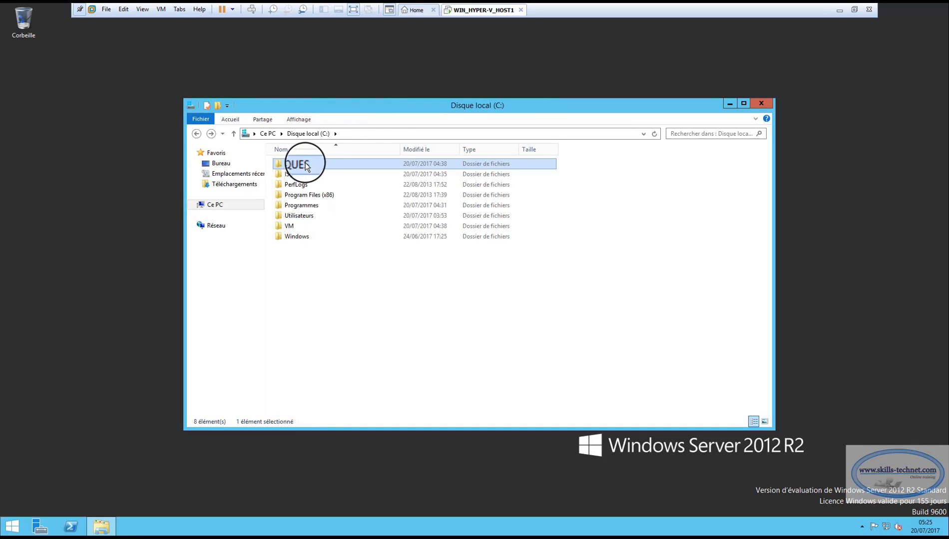
double_click(291, 227)
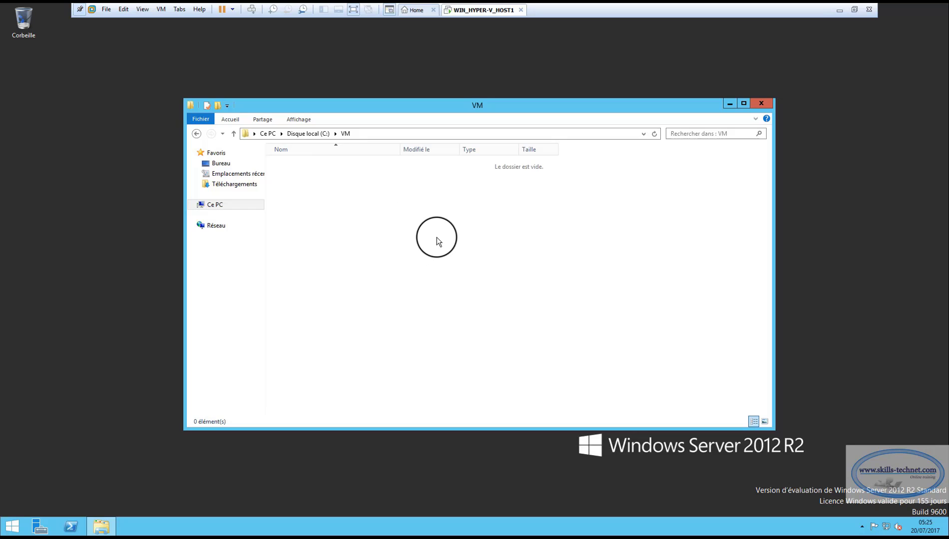
click(233, 133)
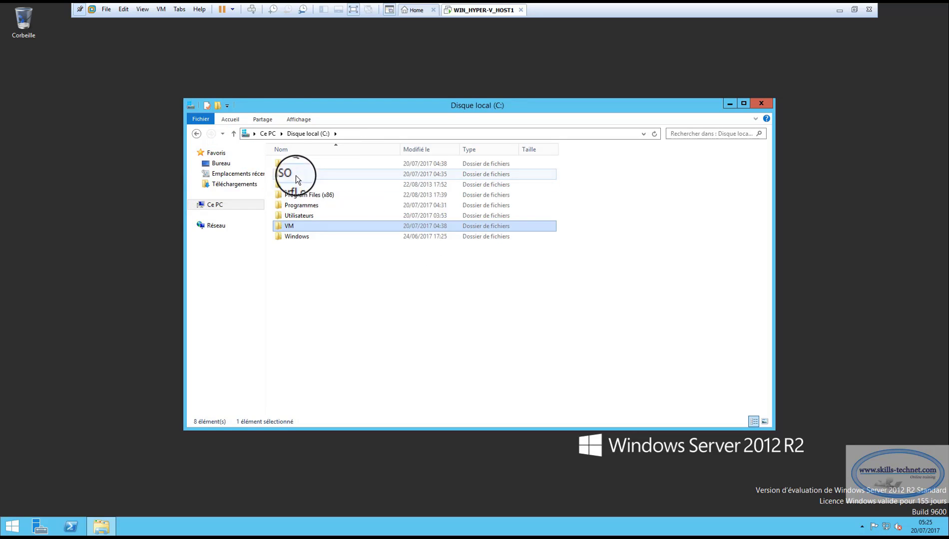
double_click(295, 174)
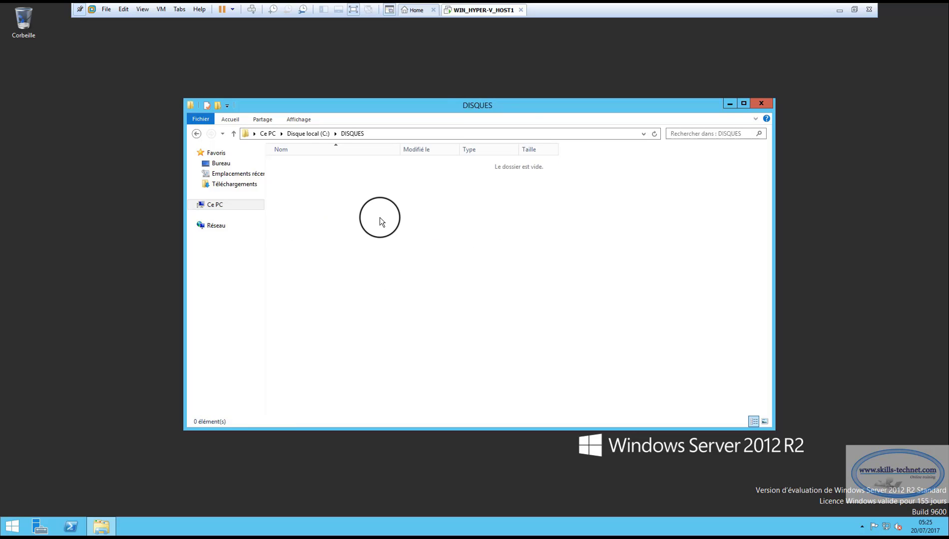
click(762, 104)
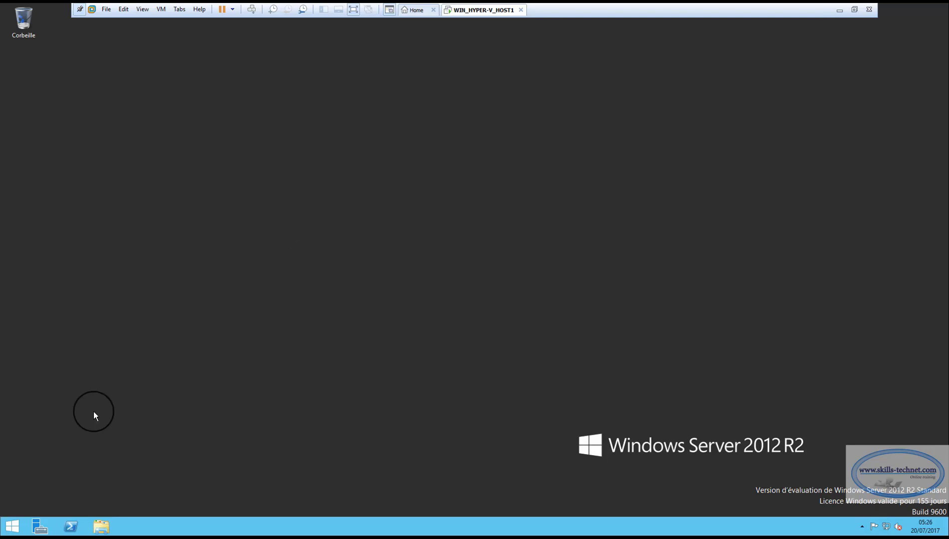
Start Add Roles and Features with role-based installation, targeting HYPERVHOST1, and reach the Rôles de serveurs page.
click(42, 525)
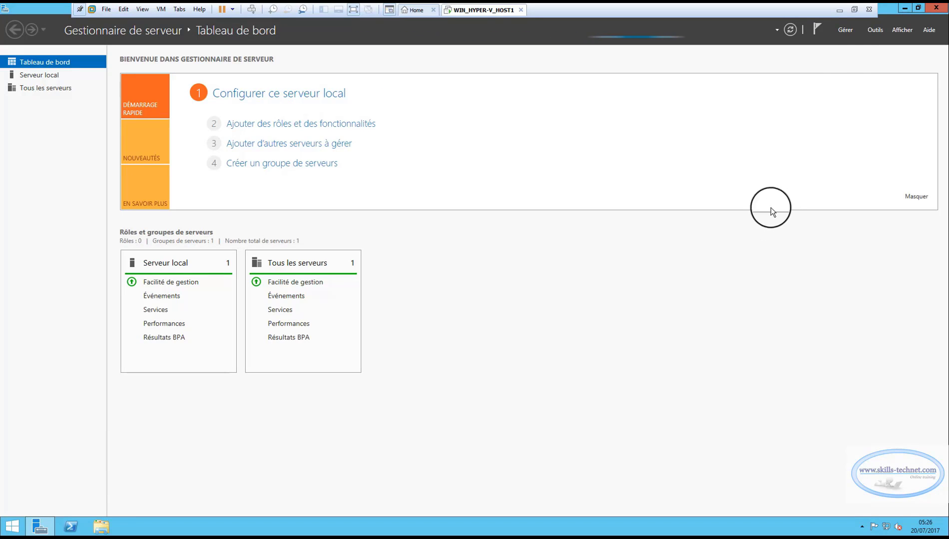
click(846, 30)
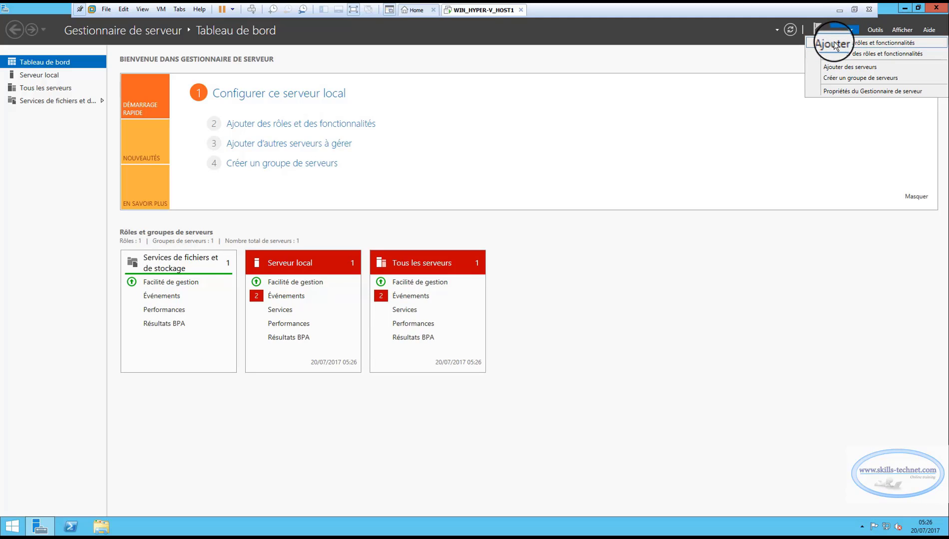
click(836, 44)
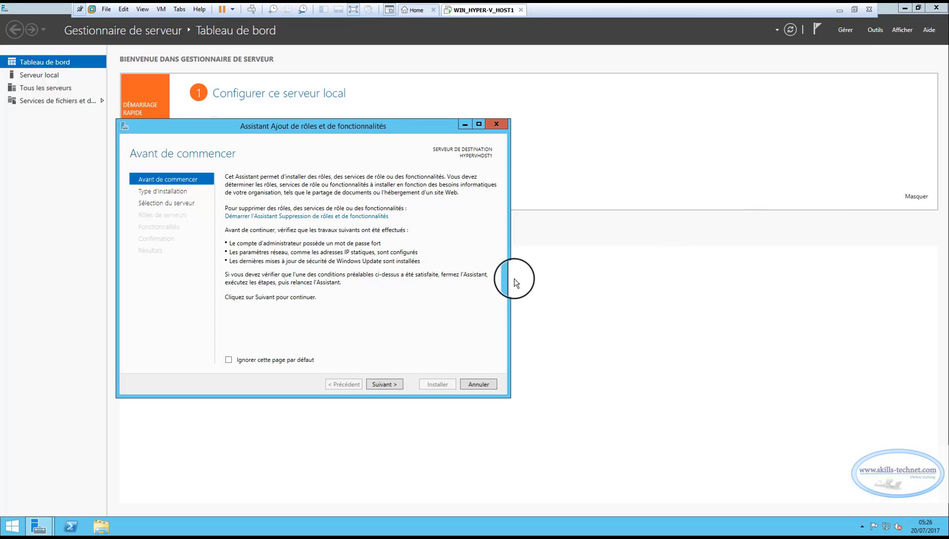
click(384, 385)
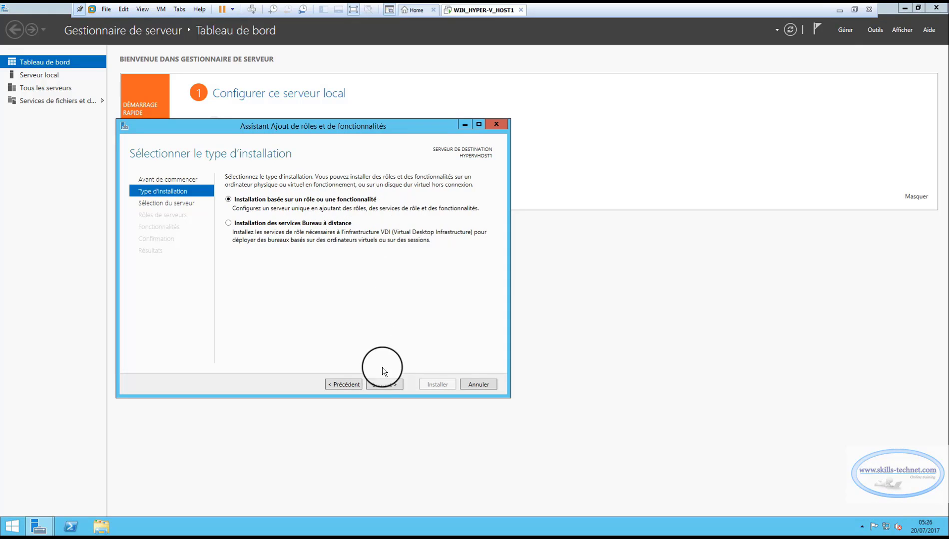
click(391, 383)
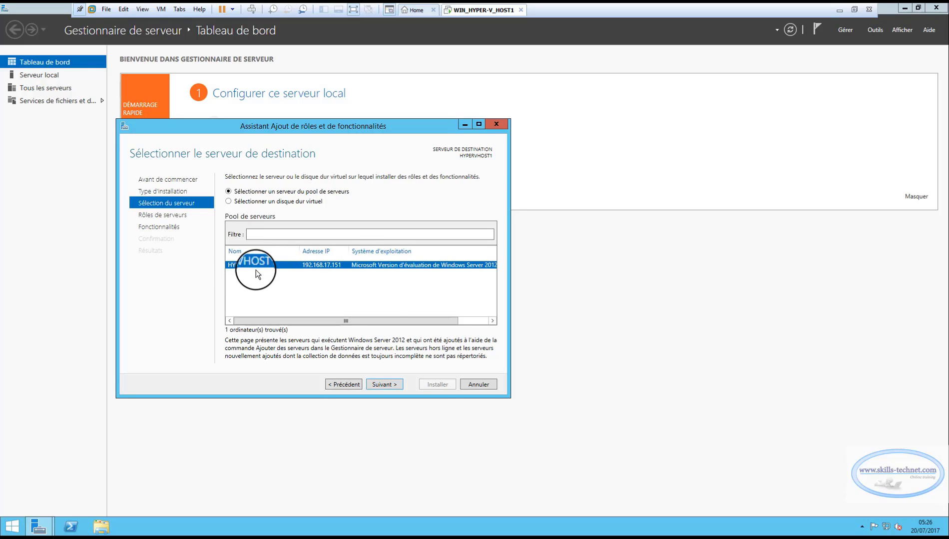
click(388, 382)
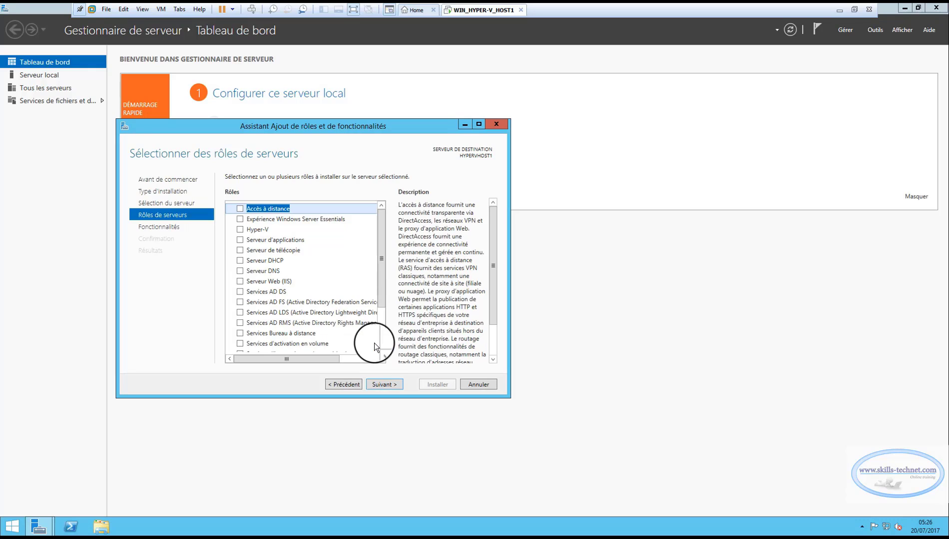
Tick Hyper-V with its management tools, then cancel the wizard after the running-hypervisor validation error.
click(240, 229)
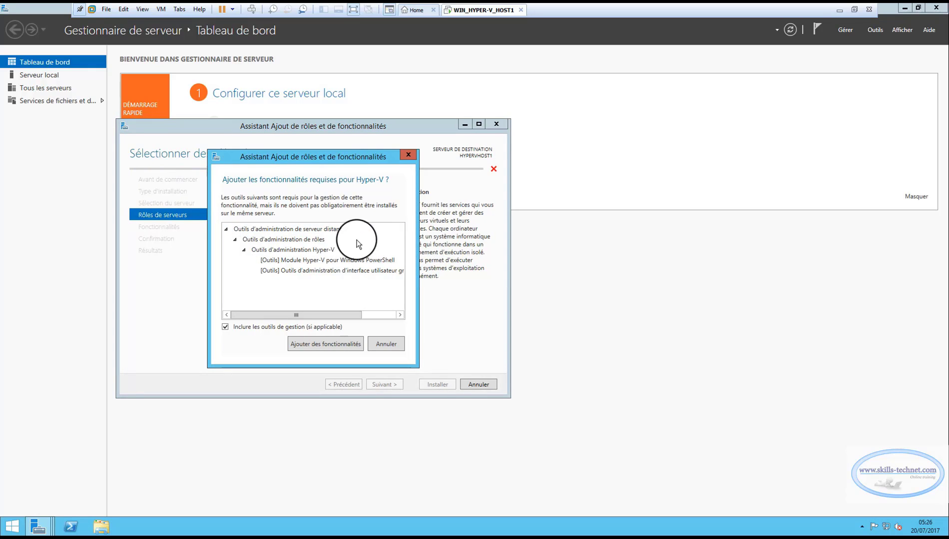
click(320, 344)
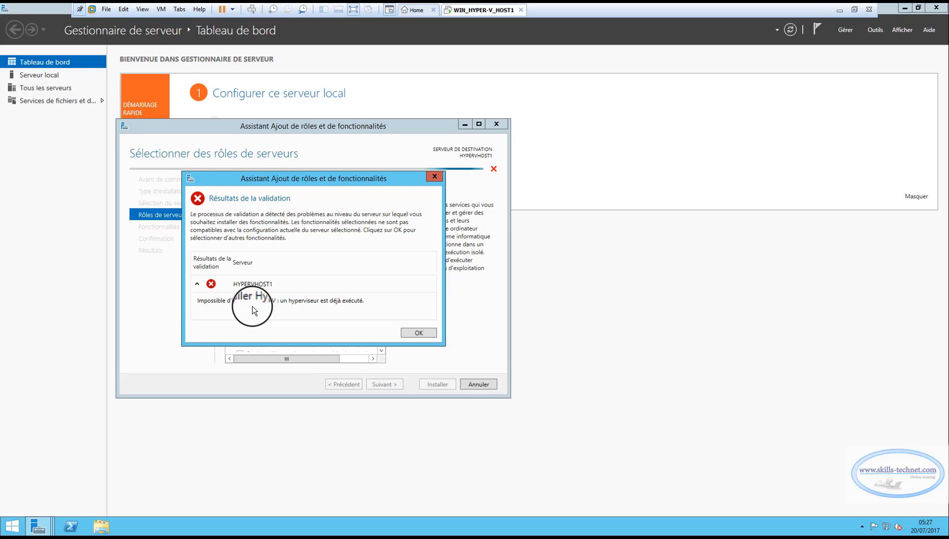
click(425, 332)
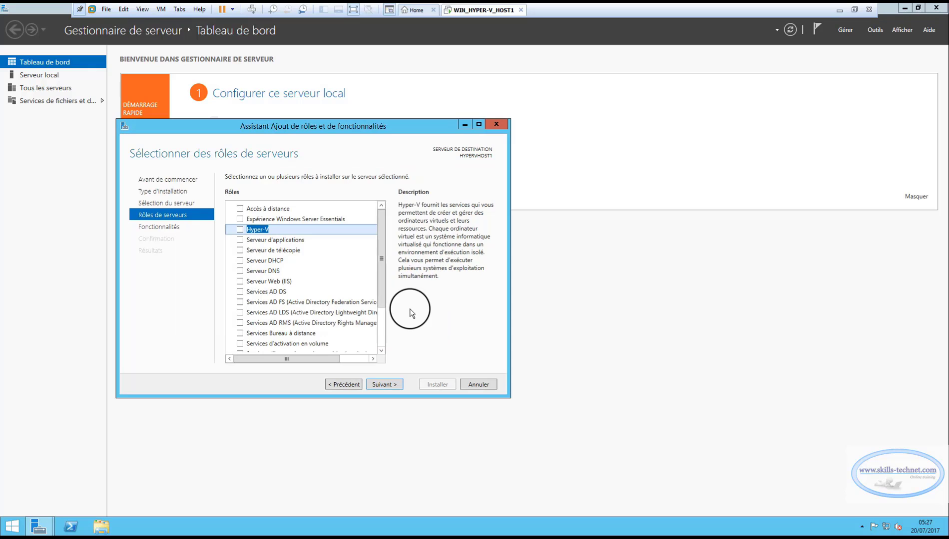
click(477, 383)
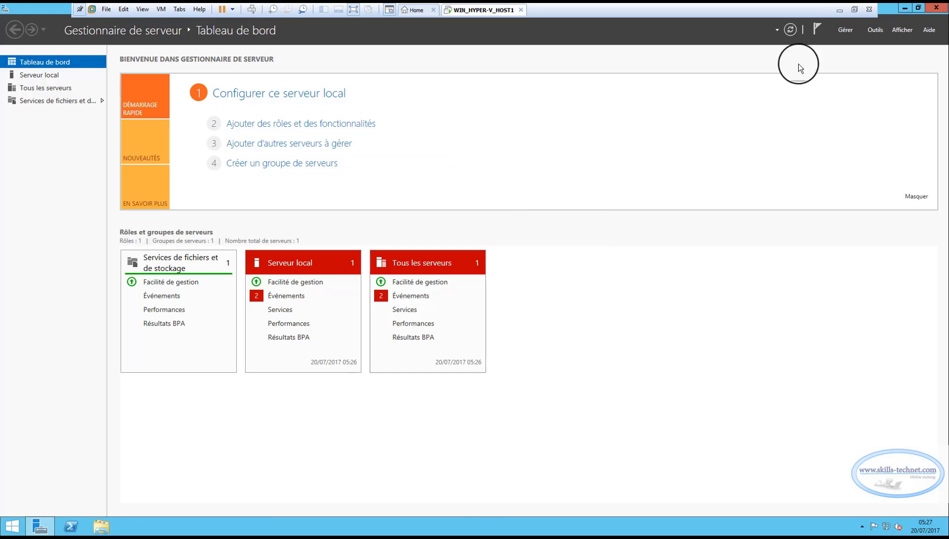
Close Server Manager and shut down the Windows Server guest with reason Autre (non planifié).
click(904, 8)
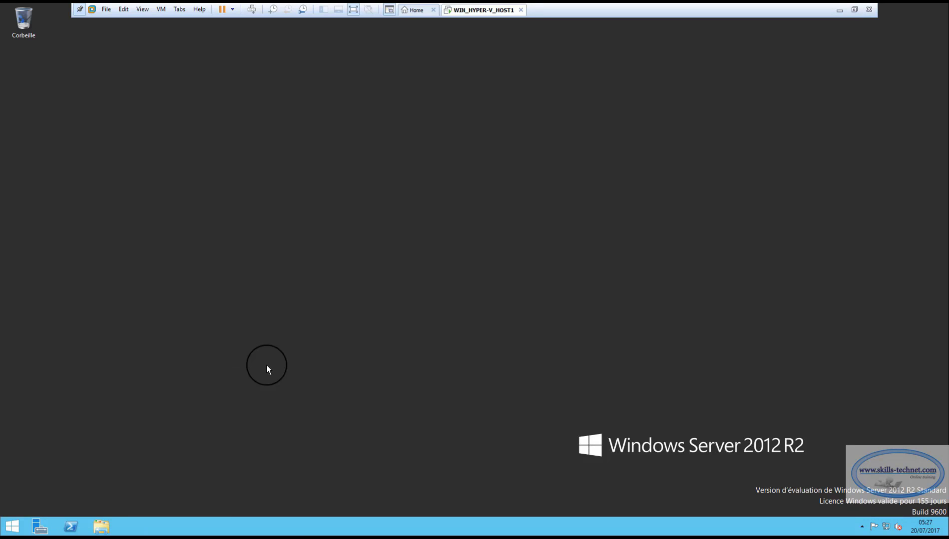
right_click(6, 534)
mouse_move(62, 520)
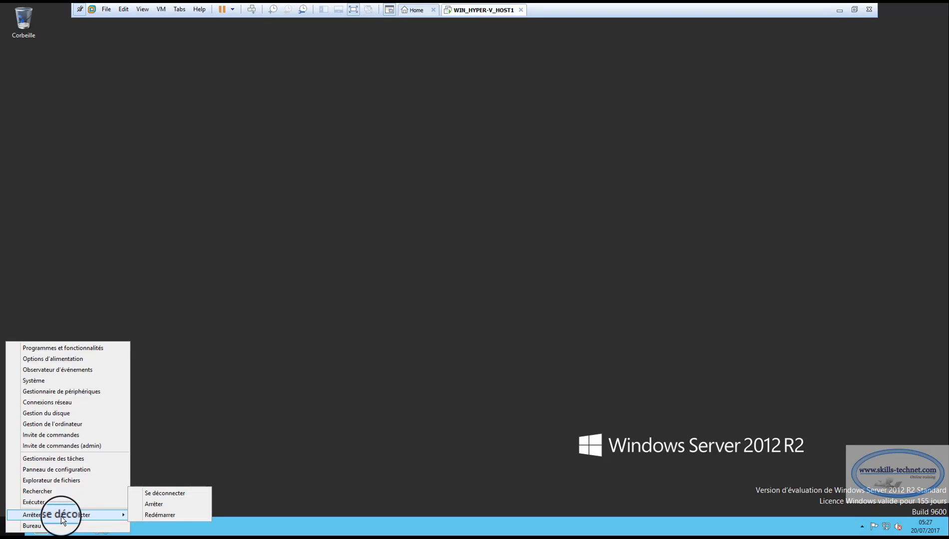
click(169, 505)
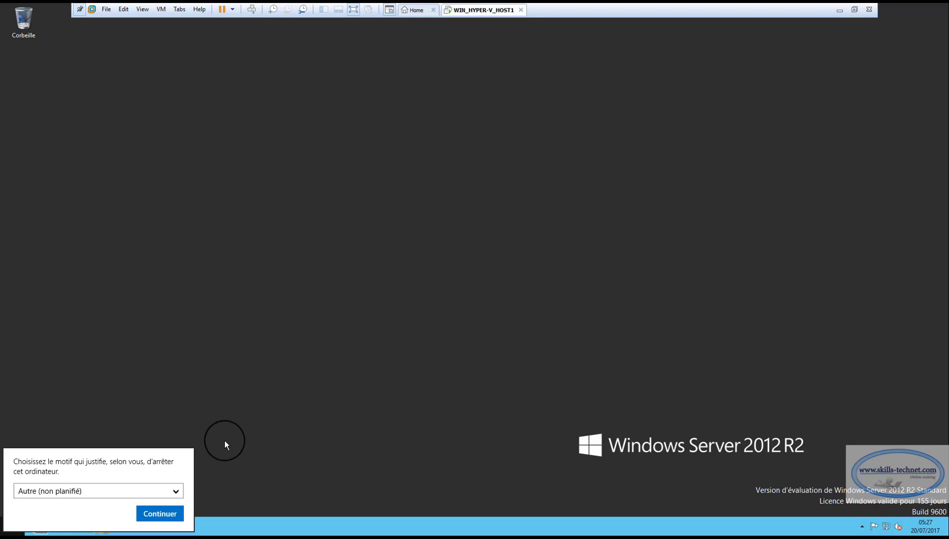
click(160, 514)
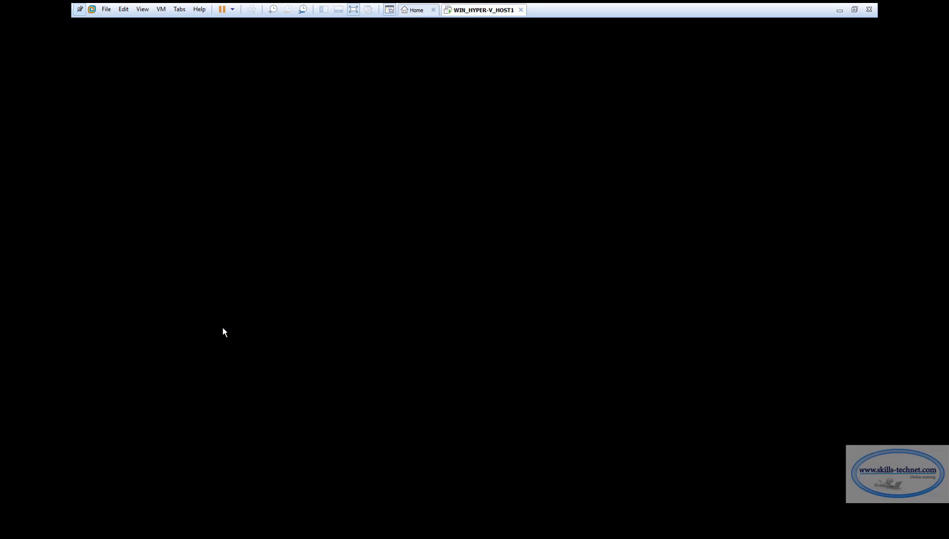
Change WIN_HYPER-V_HOST1's guest version to Hyper-V (unsupported), save, and power the machine on.
click(223, 328)
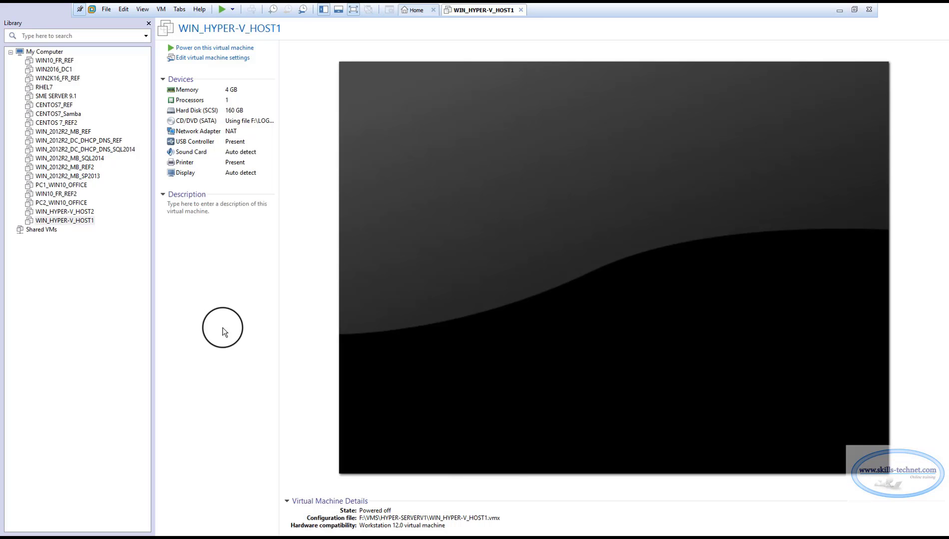
click(64, 222)
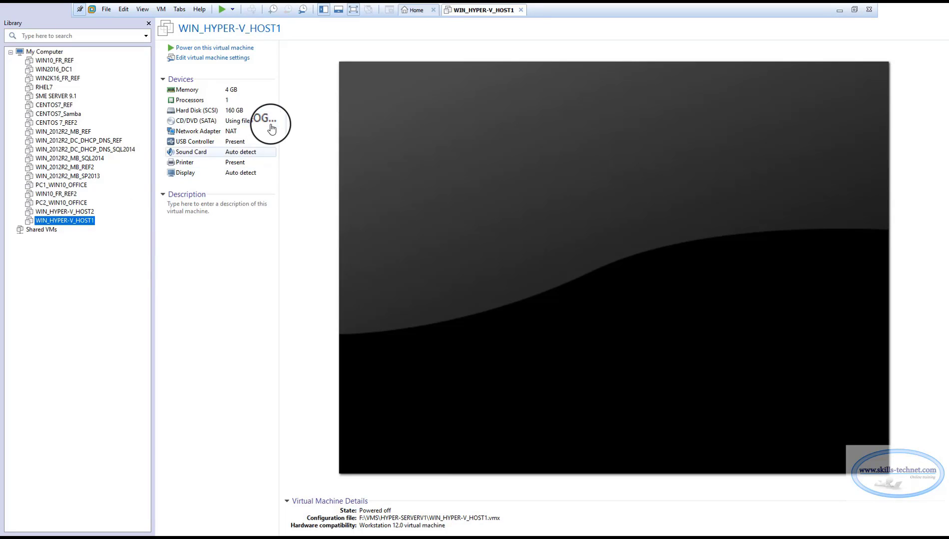
click(213, 58)
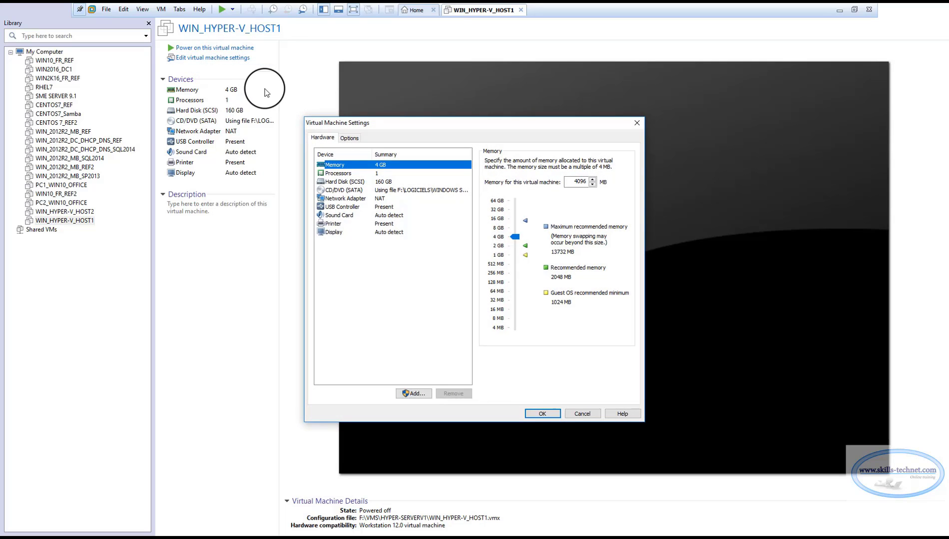
click(349, 140)
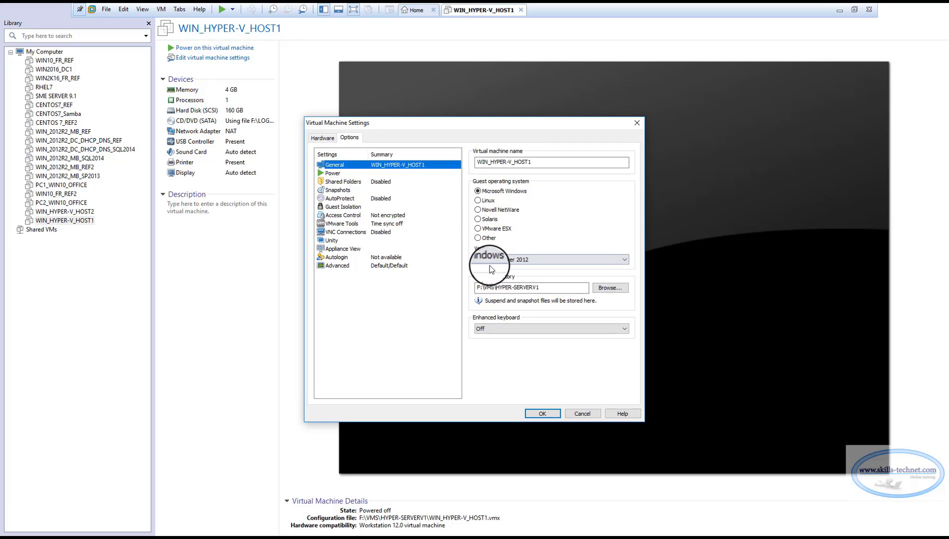
click(520, 260)
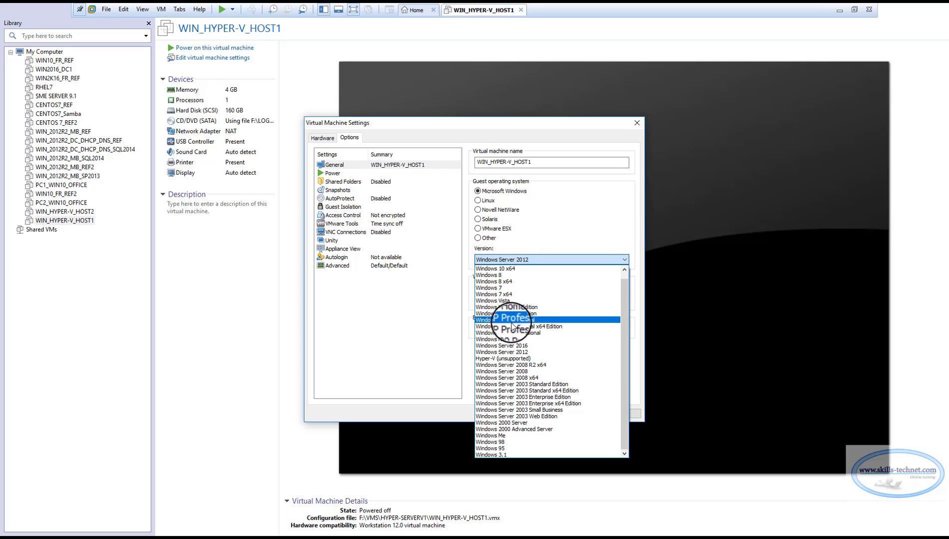
click(499, 360)
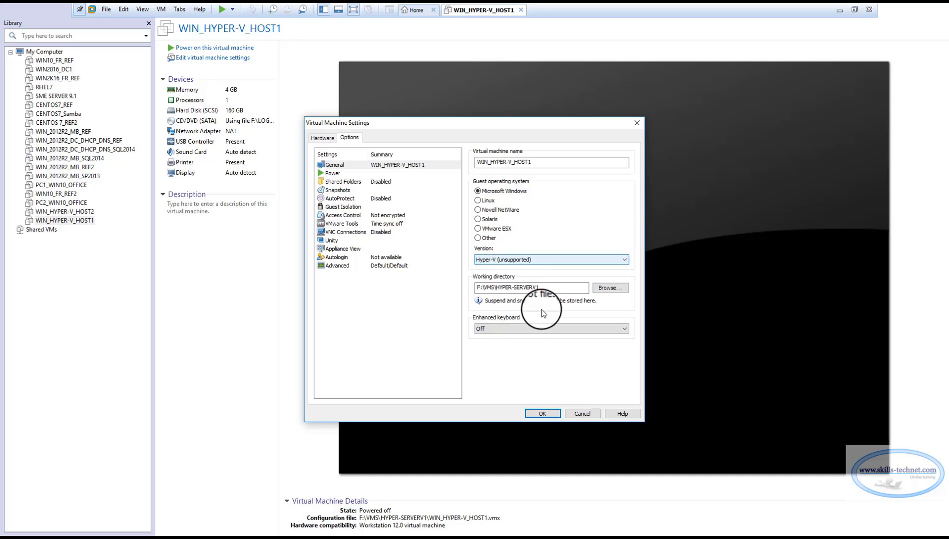
click(542, 415)
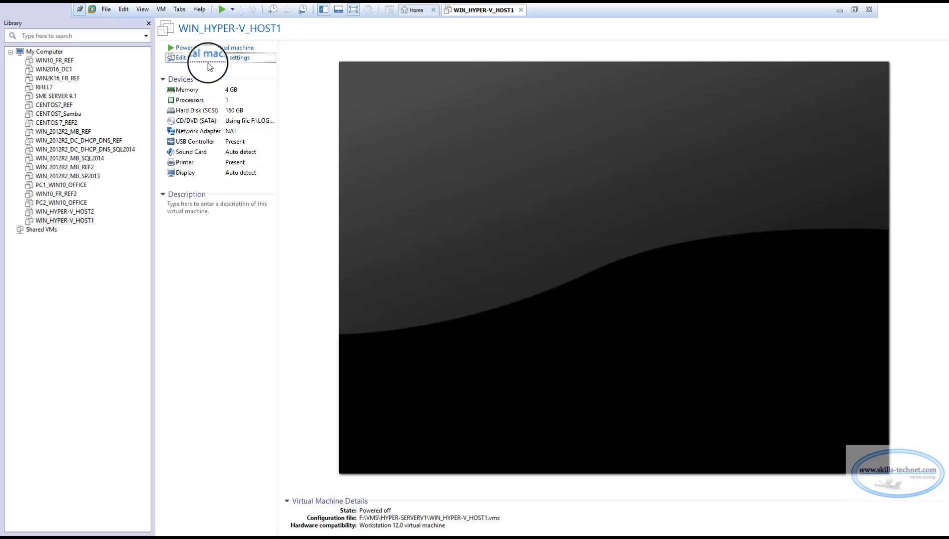
click(212, 48)
Boot WIN_HYPER-V_HOST1, send Ctrl+Alt+Del, and sign in as Administrateur with the account password.
click(419, 174)
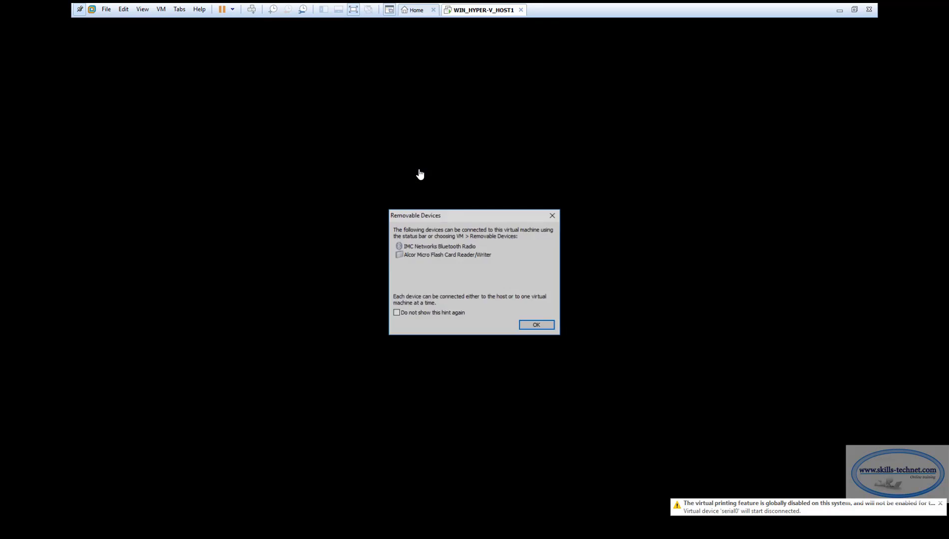
click(529, 325)
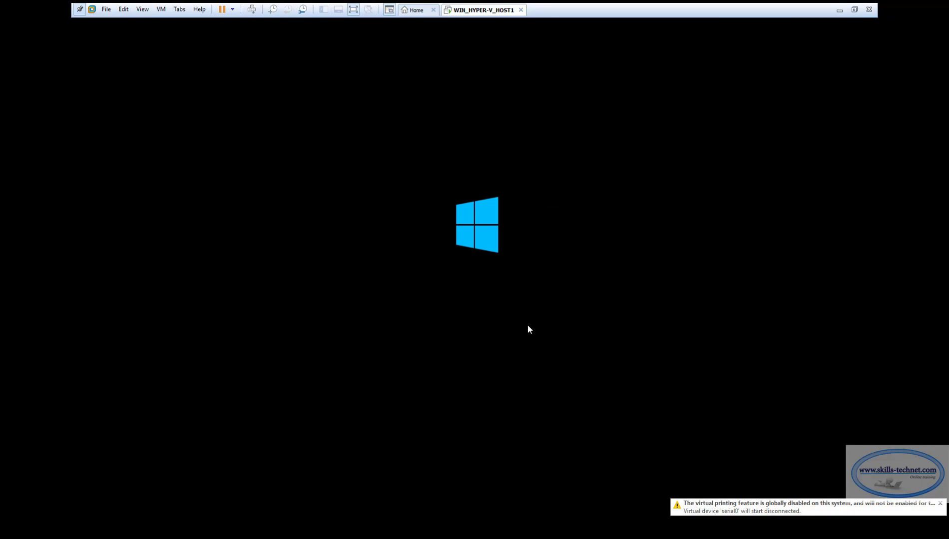
click(582, 378)
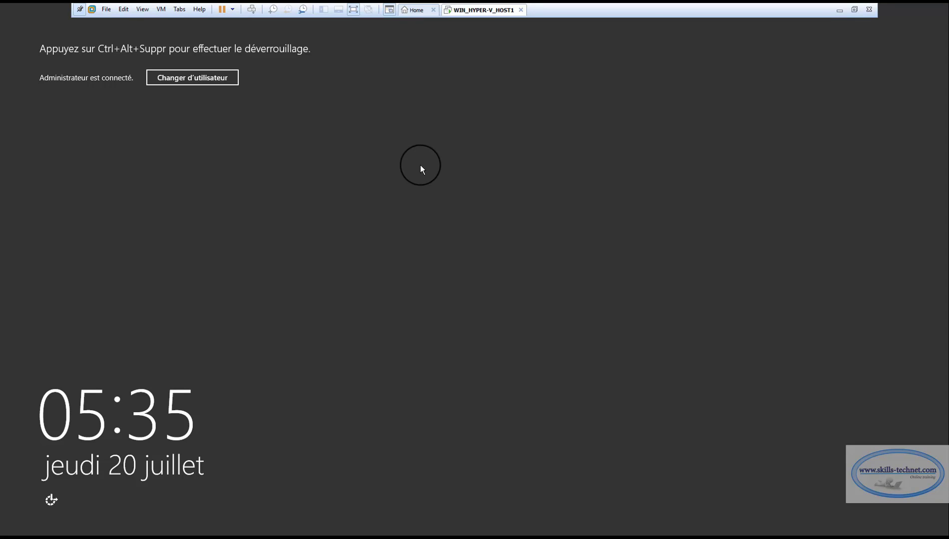
click(161, 9)
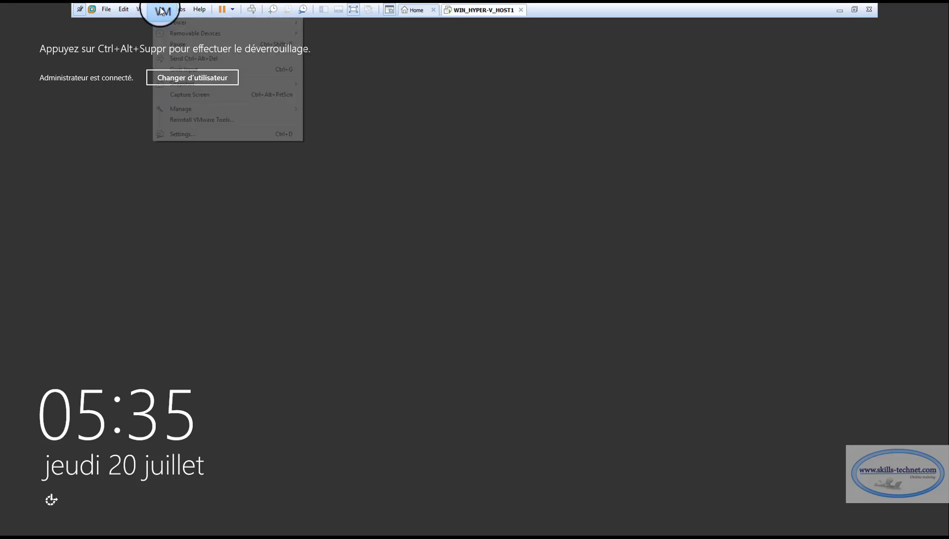
click(182, 59)
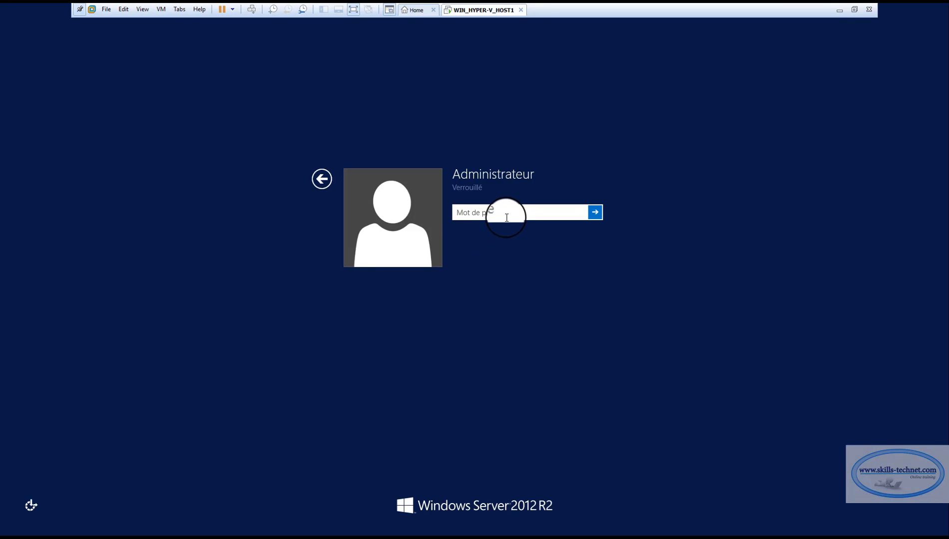
text(Pa$$w0rd)
key(Return)
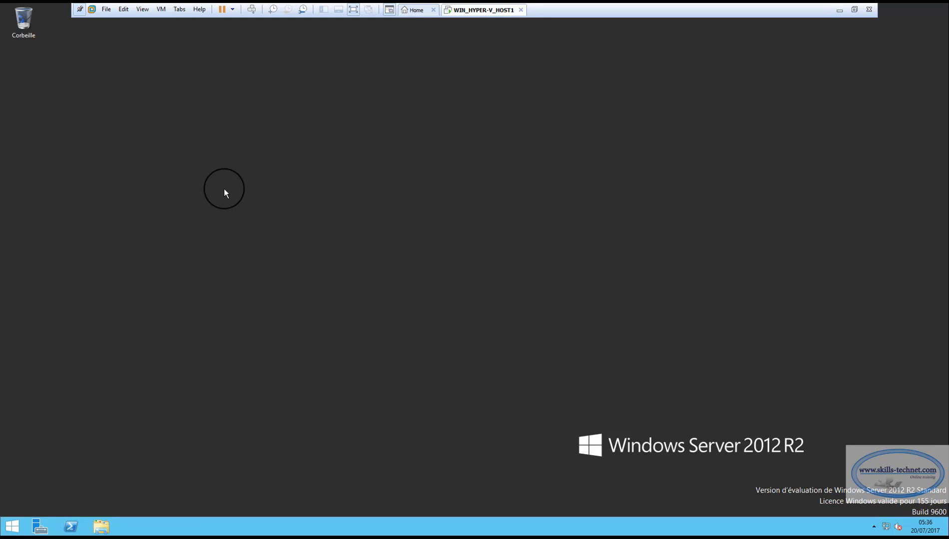
Reopen the Add Roles and Features wizard from Server Manager's Gérer menu.
click(40, 529)
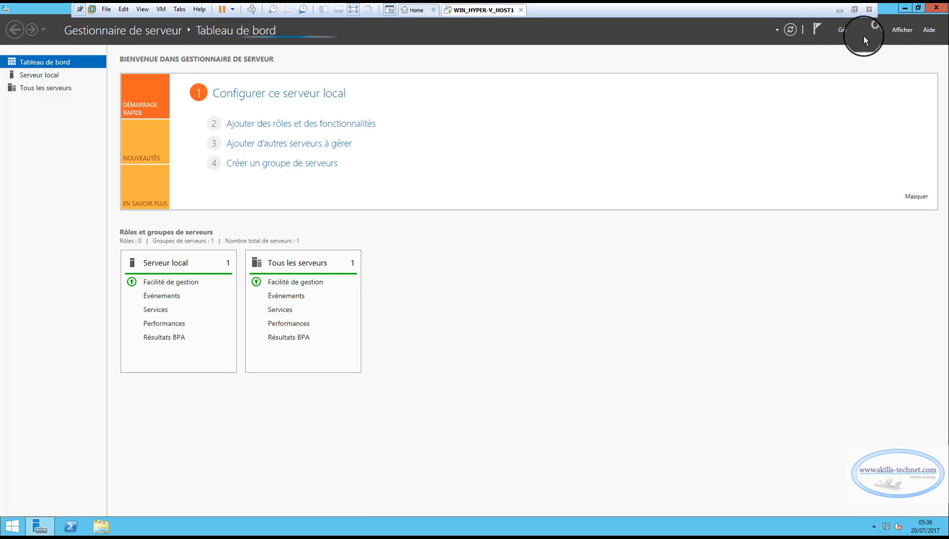
click(845, 29)
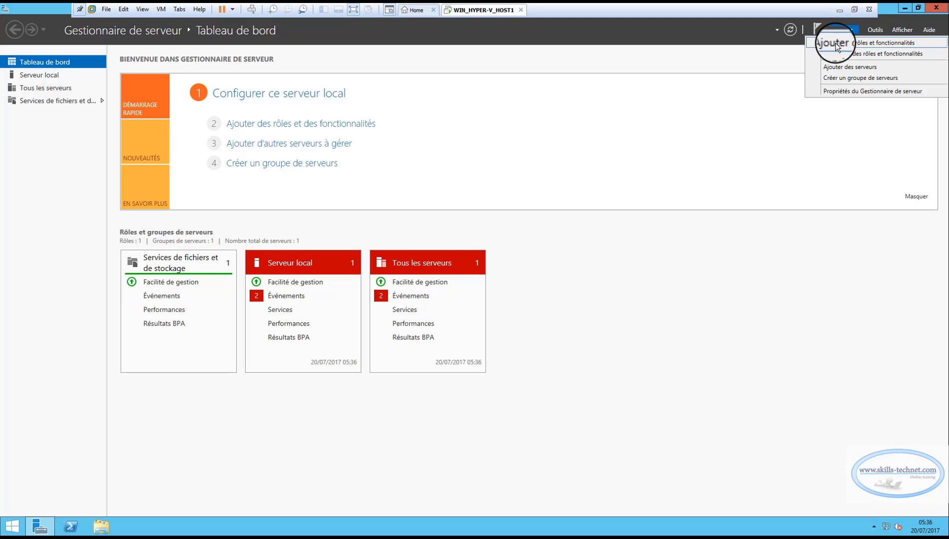
click(837, 43)
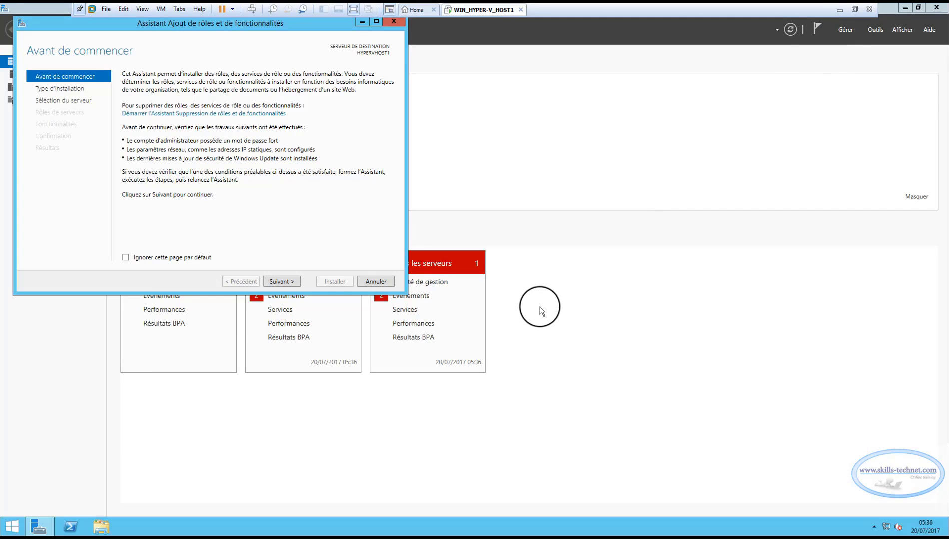
Select the Hyper-V role with its required management tools and continue to the Hyper-V page.
click(287, 281)
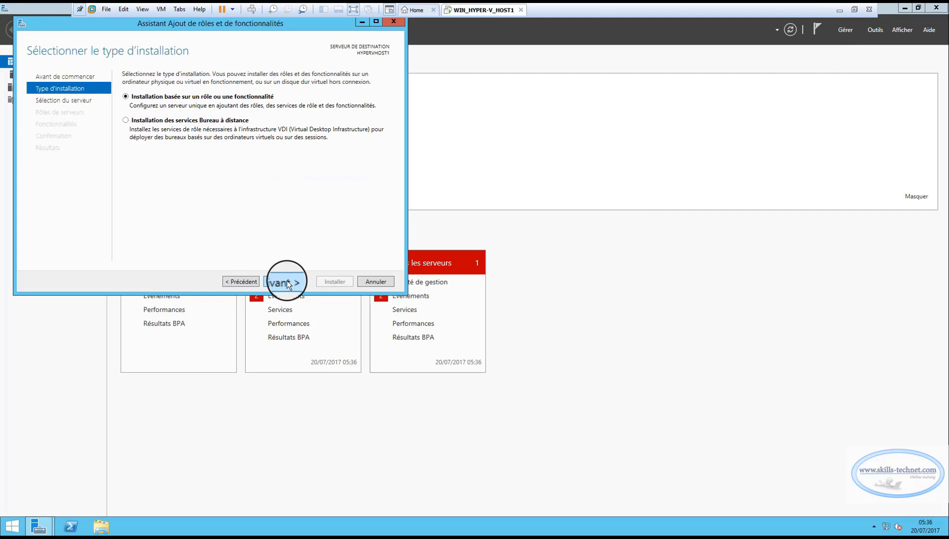
click(287, 282)
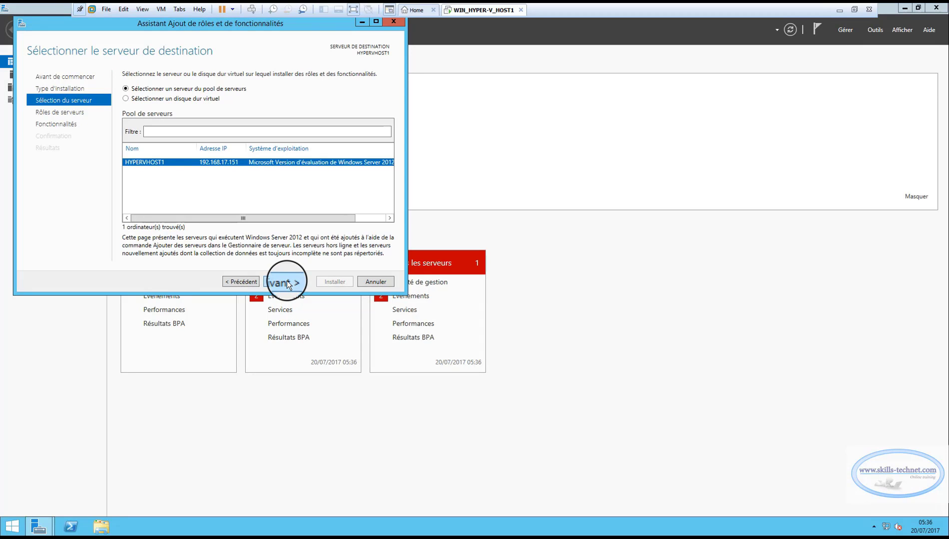
click(287, 282)
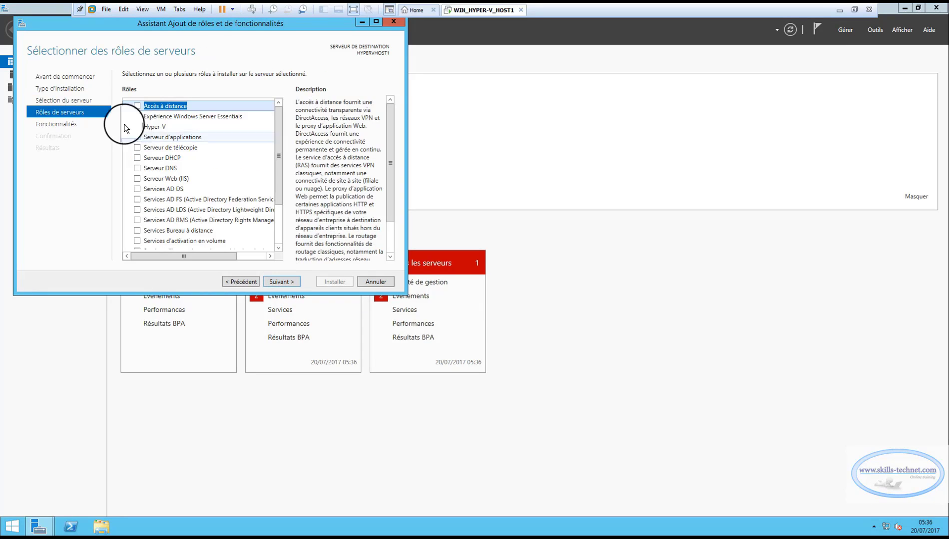
click(138, 126)
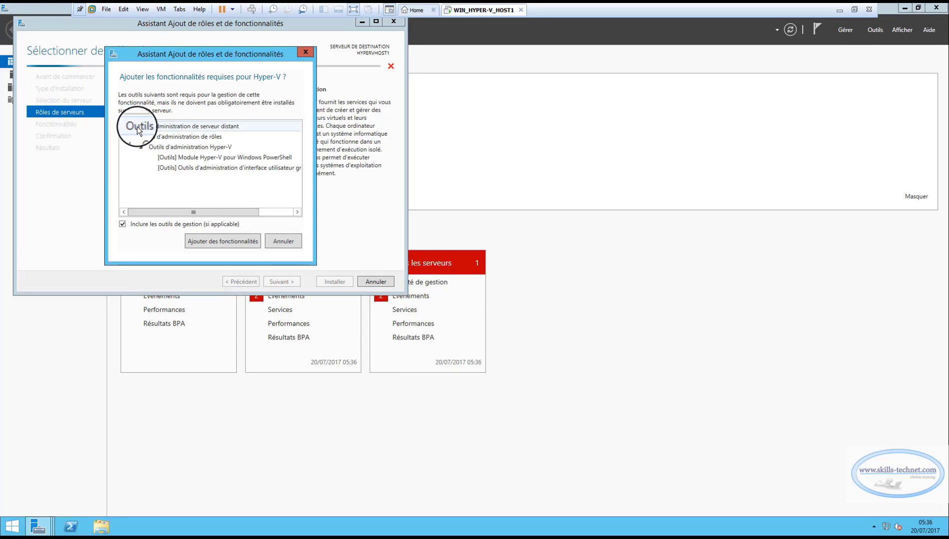
click(214, 241)
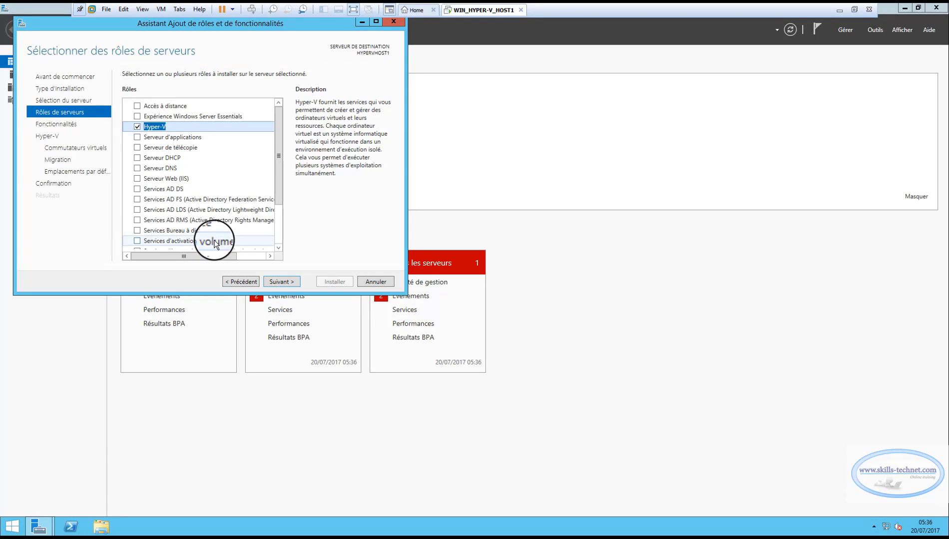
click(285, 282)
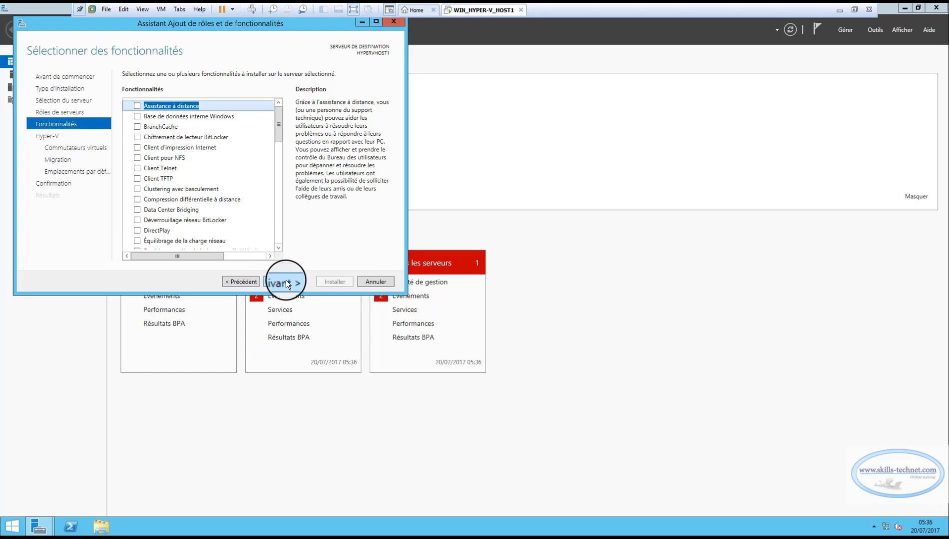
click(287, 282)
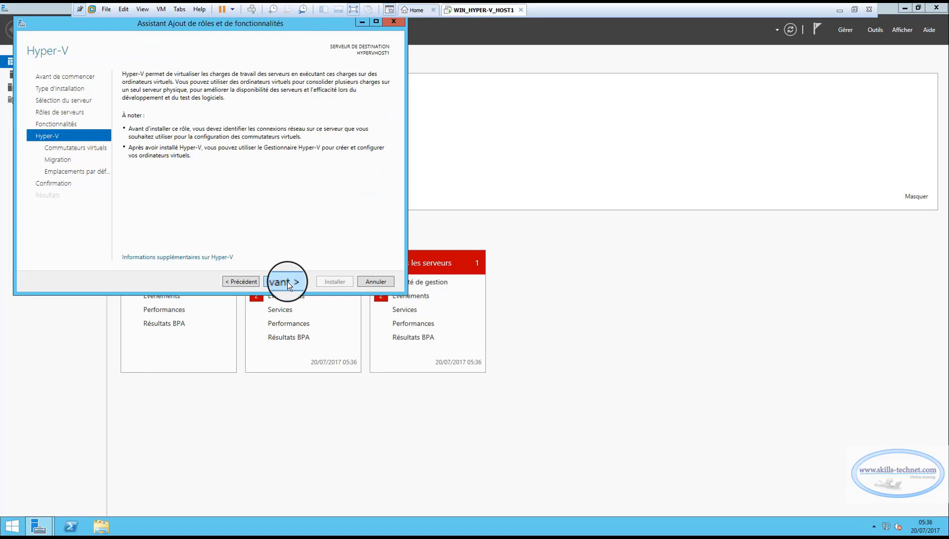
Bind a virtual switch to Ethernet0 and allow live migrations using CredSSP.
click(286, 282)
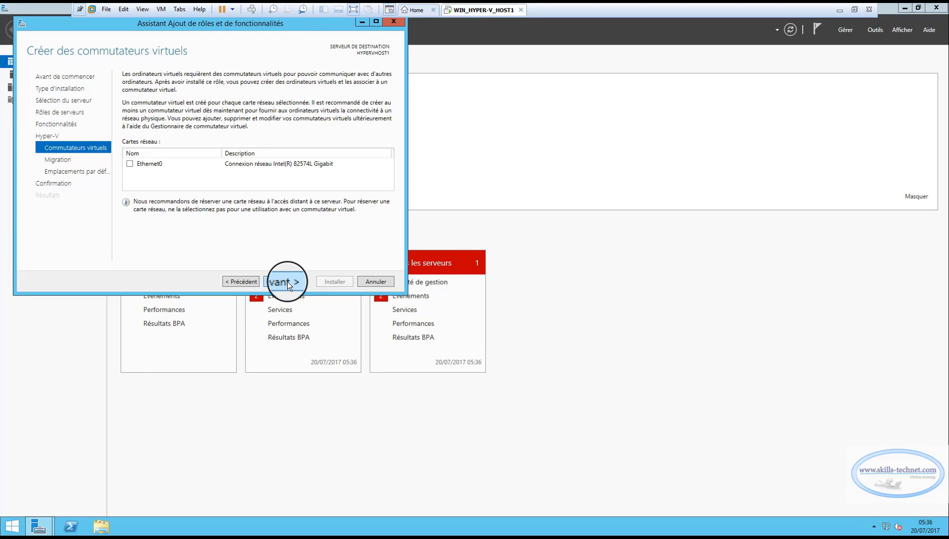
click(130, 163)
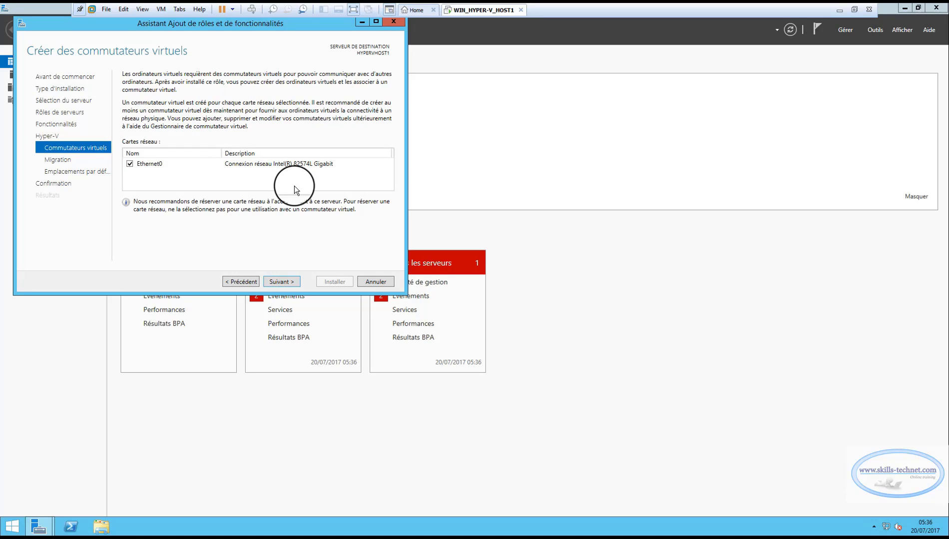
click(283, 282)
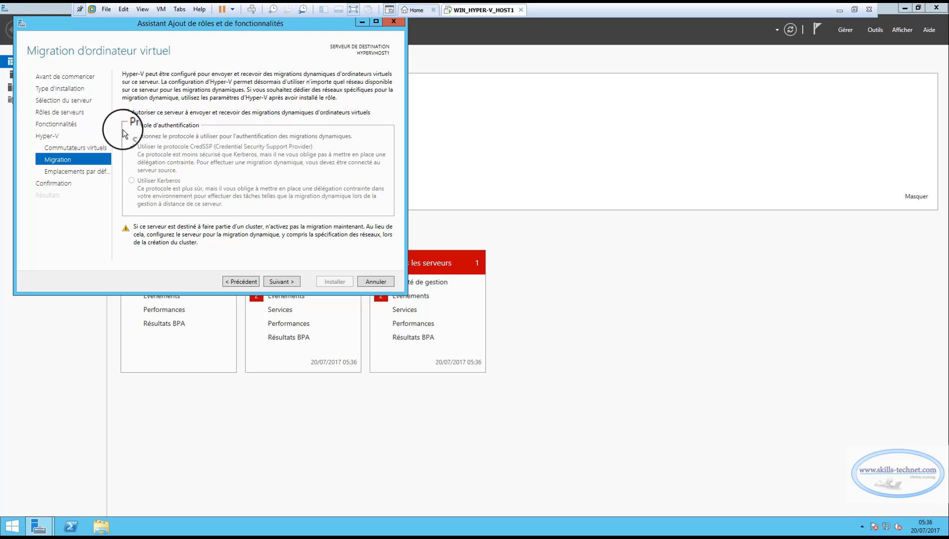
click(126, 112)
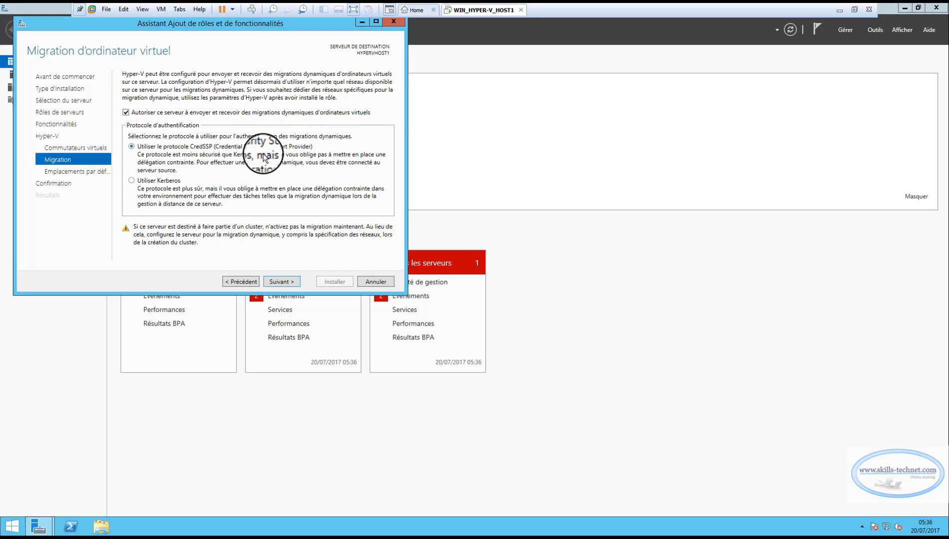
click(283, 281)
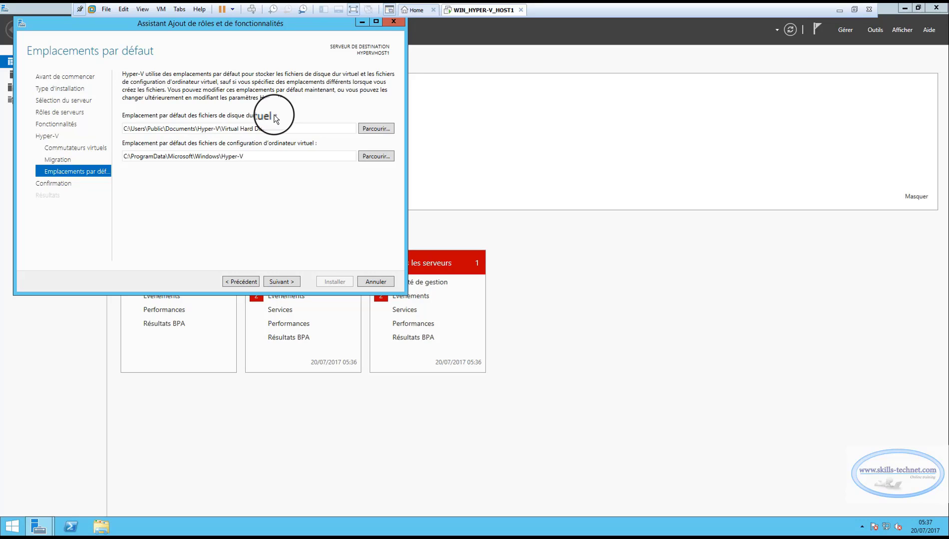
Set C:\DISQUES as the default location for virtual hard disks.
click(378, 130)
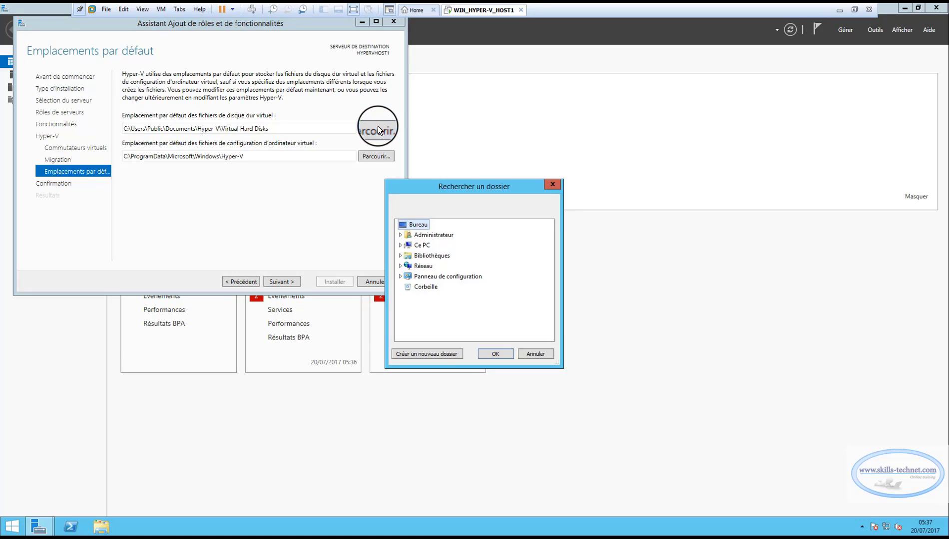
click(401, 246)
scroll(405, 296, down, 1)
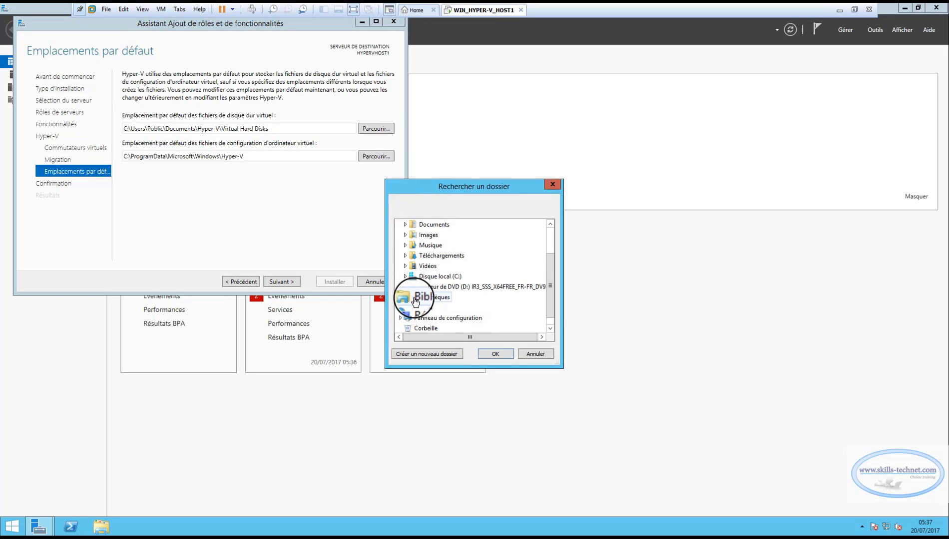
click(401, 276)
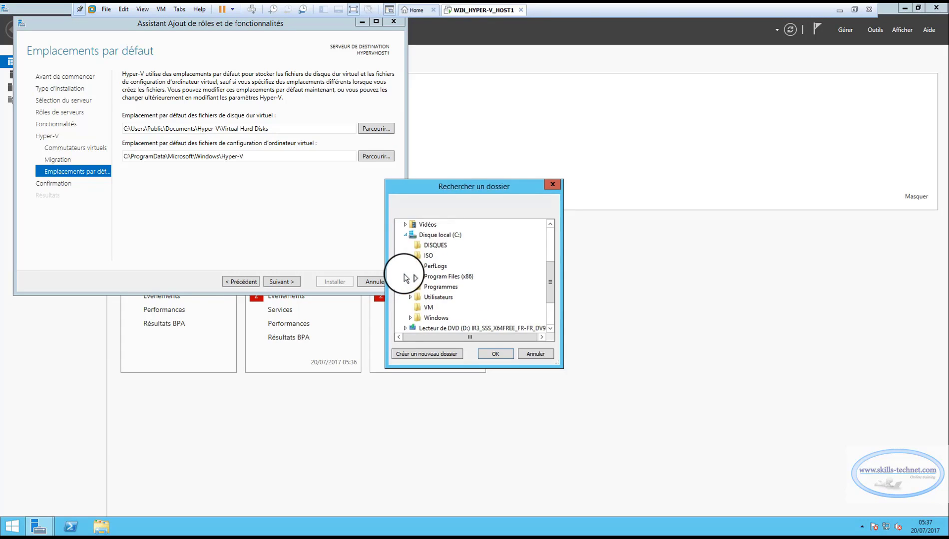
click(428, 246)
click(494, 354)
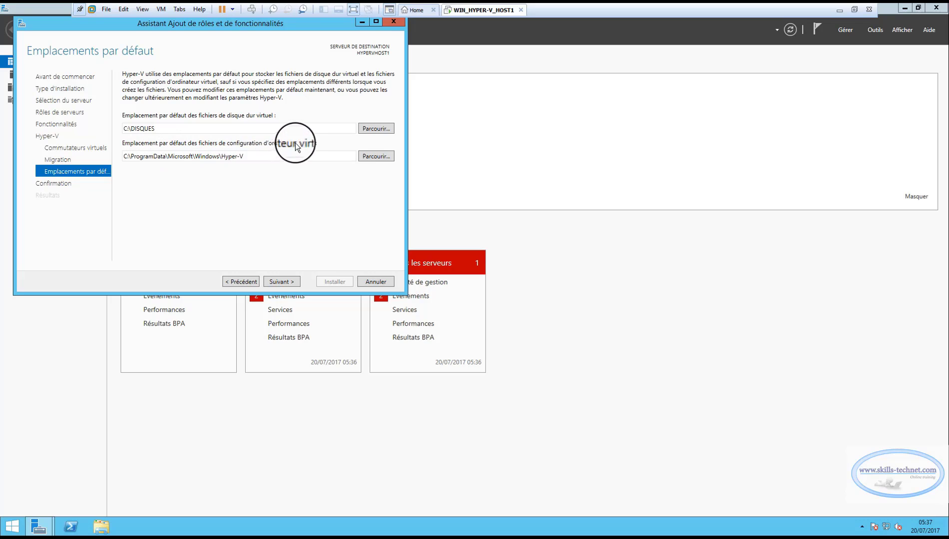
Set C:\VM as the default folder for virtual machine configuration files and continue.
click(380, 155)
click(400, 245)
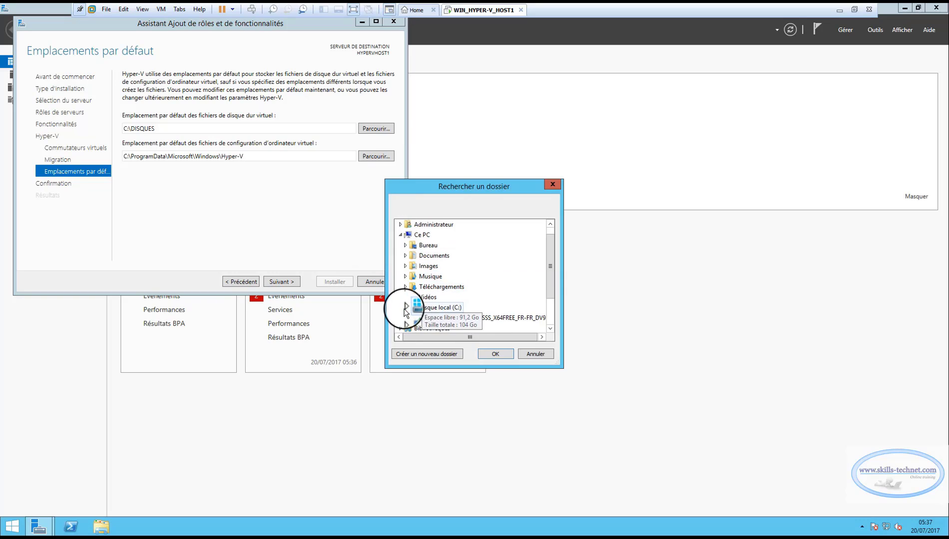
click(405, 307)
scroll(447, 279, down, 1)
click(428, 276)
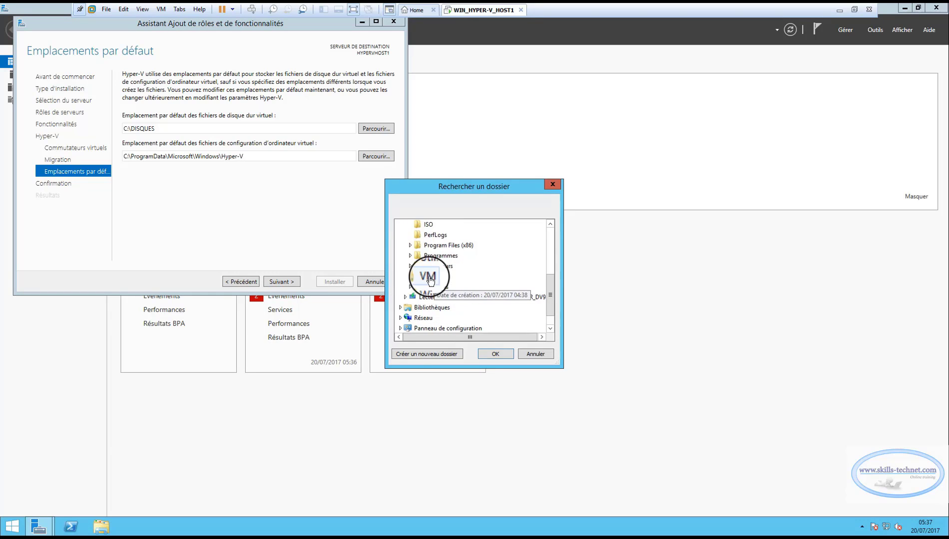
click(495, 355)
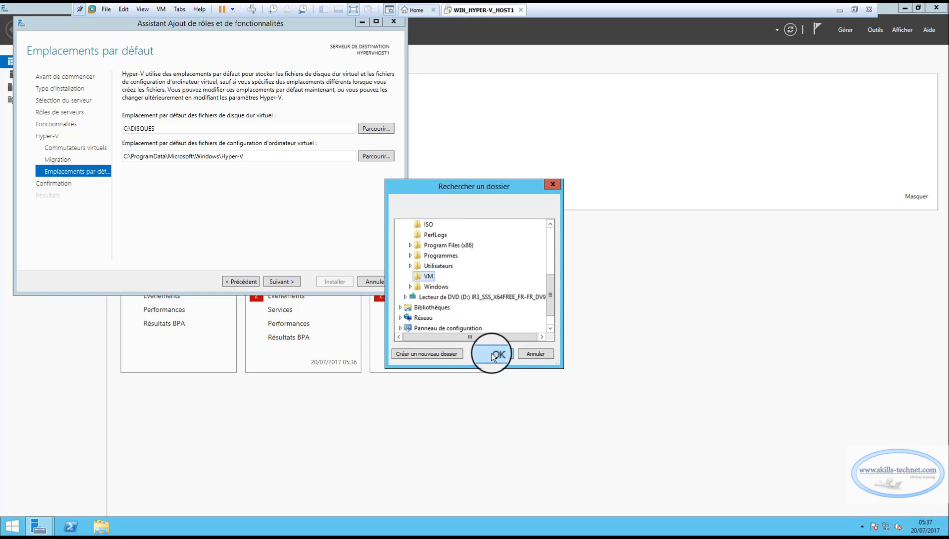
click(279, 282)
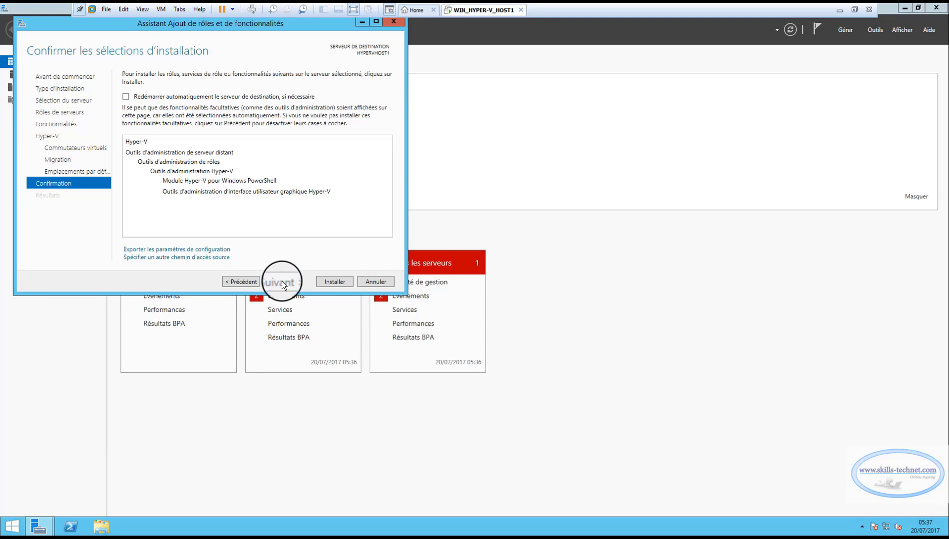
Install Hyper-V and close the wizard once it reports a pending restart.
click(332, 281)
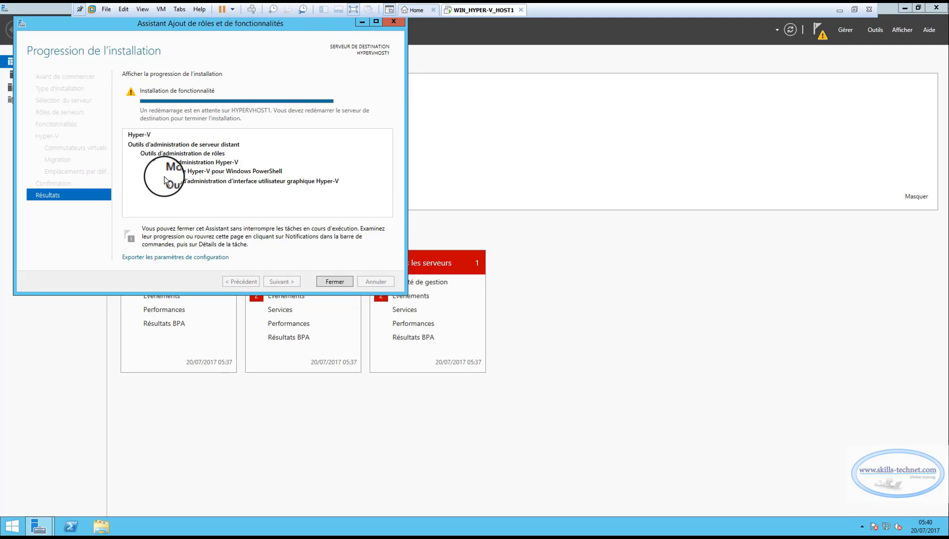
click(335, 281)
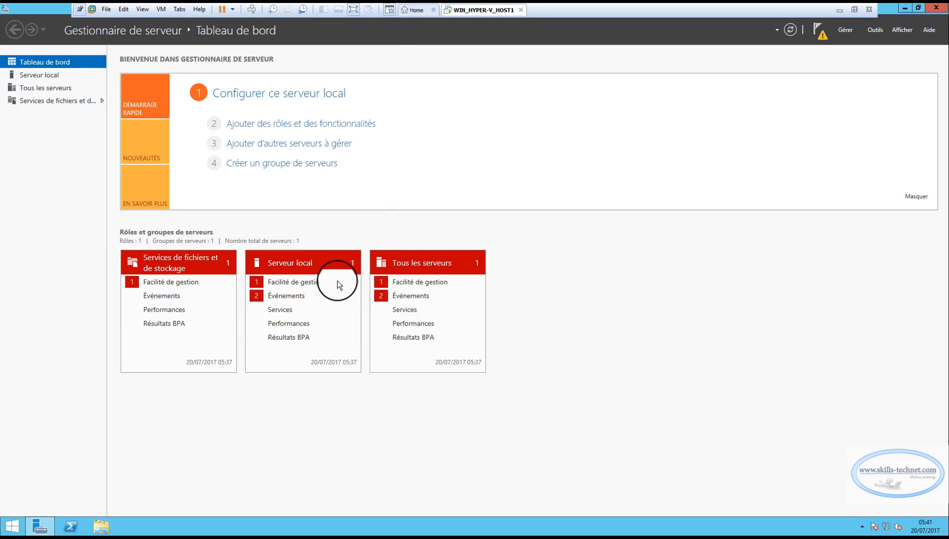
Restart the Windows Server guest from the Start power options to finish installing Hyper-V.
click(825, 34)
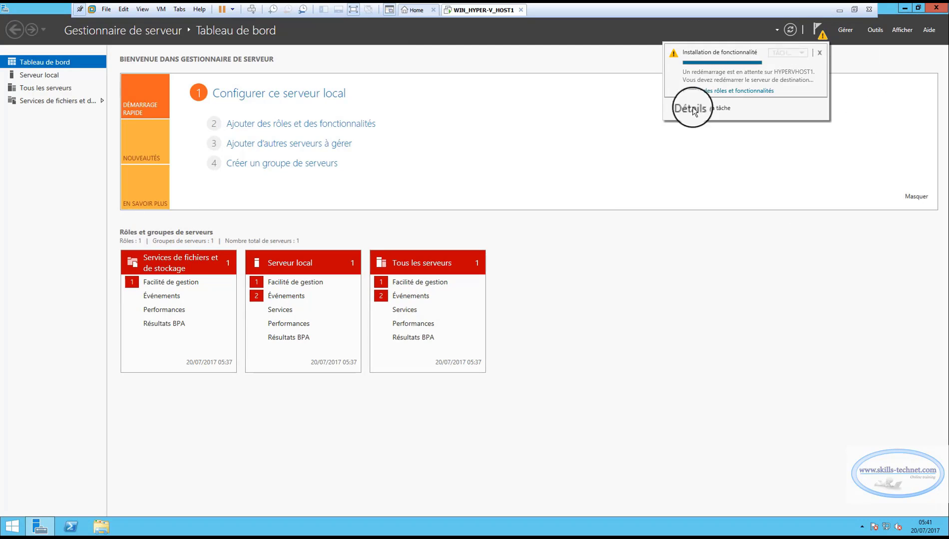
click(13, 526)
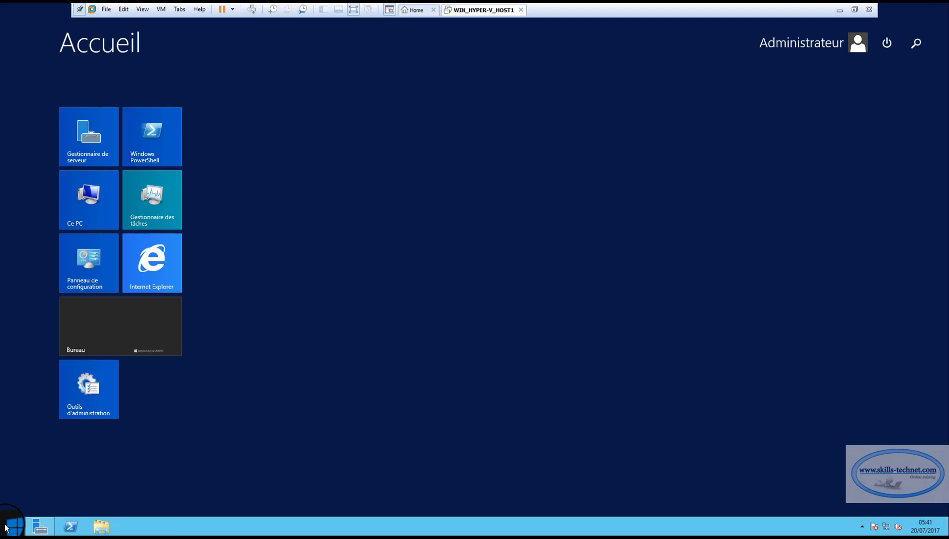
right_click(6, 527)
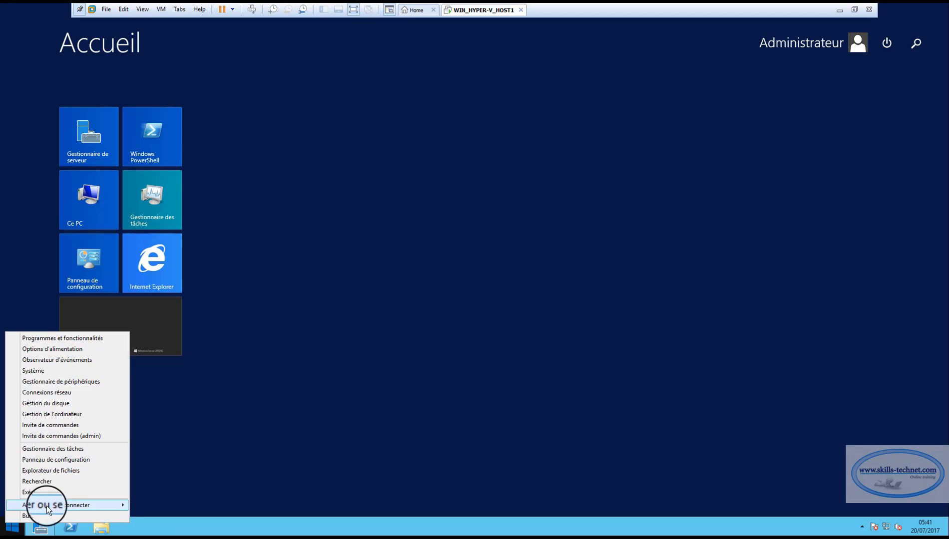
mouse_move(48, 505)
click(165, 517)
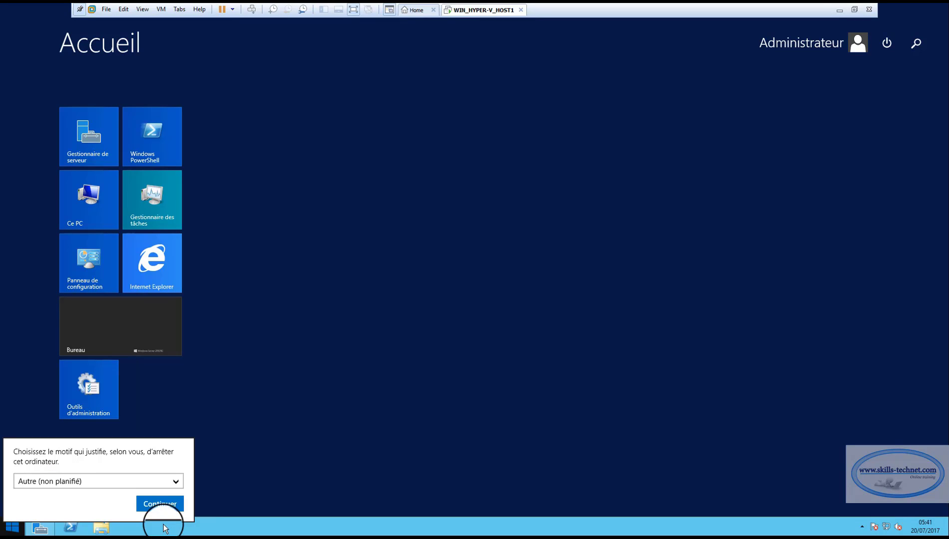
click(163, 505)
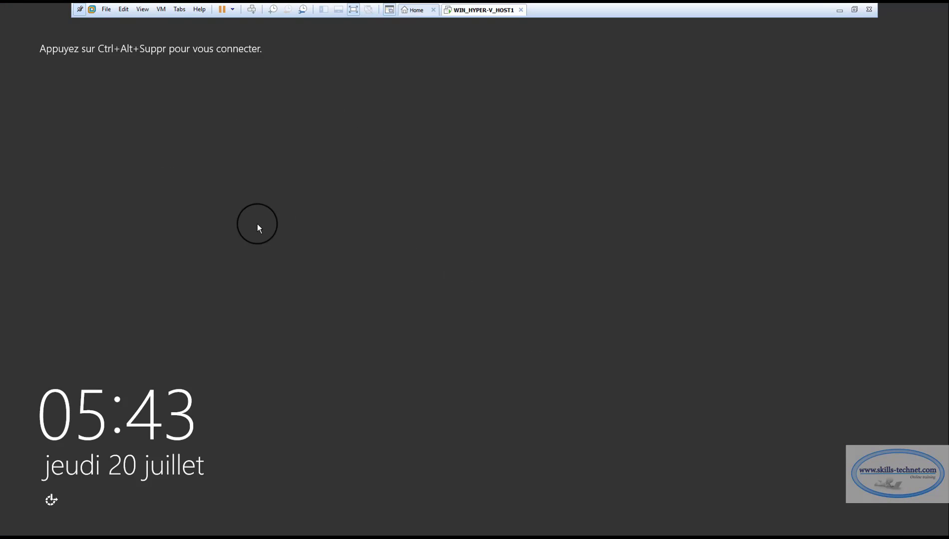
Send Ctrl+Alt+Del to the guest and sign back in with the administrator password.
click(161, 9)
click(178, 57)
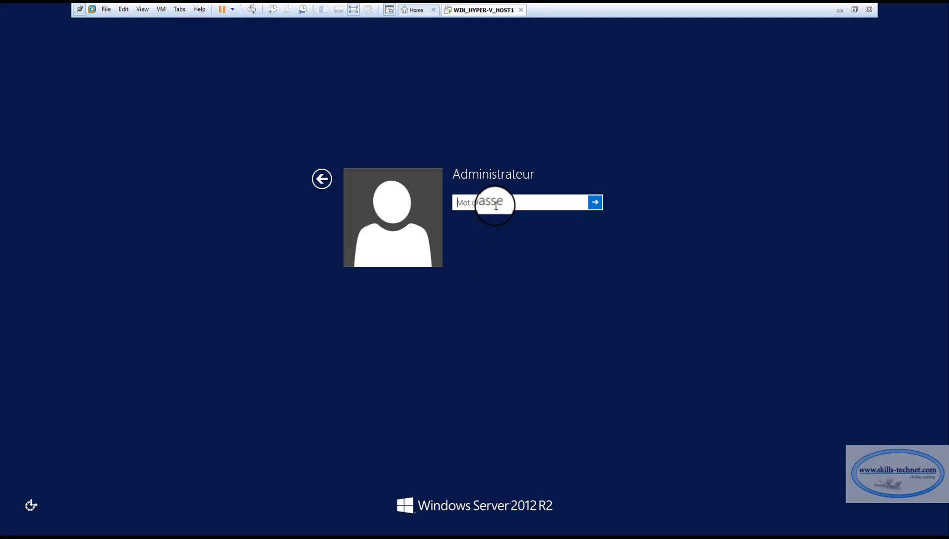
text(••••••••)
key(Return)
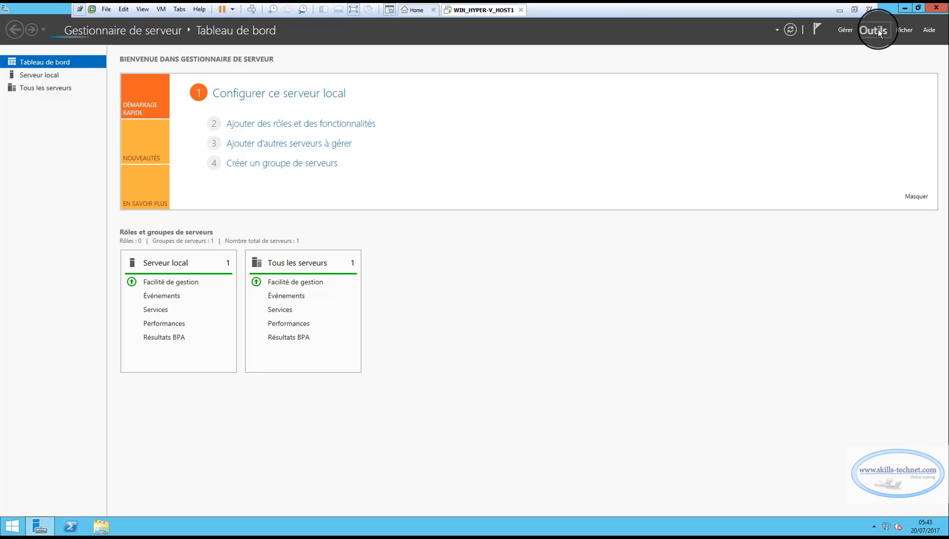
Launch Gestionnaire Hyper-V from Server Manager's Outils menu and maximize its window.
click(878, 30)
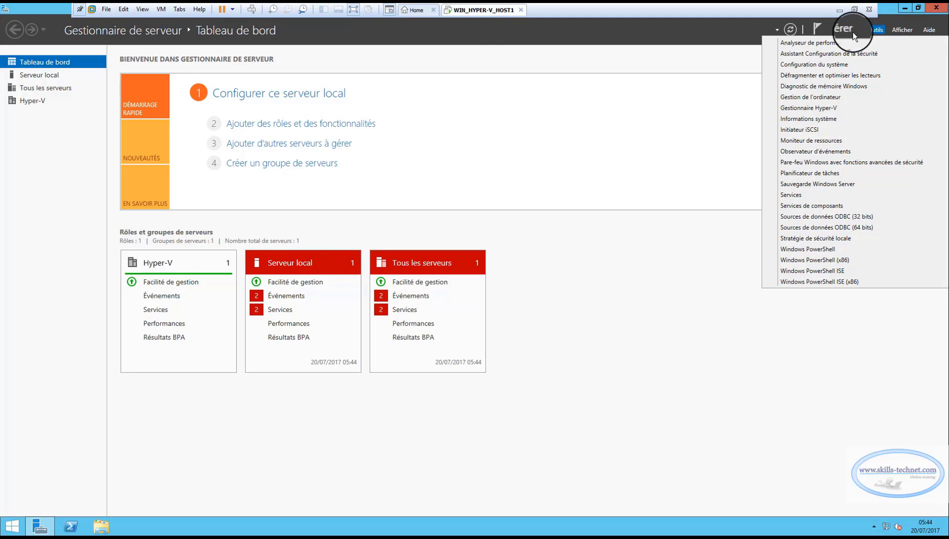
click(800, 108)
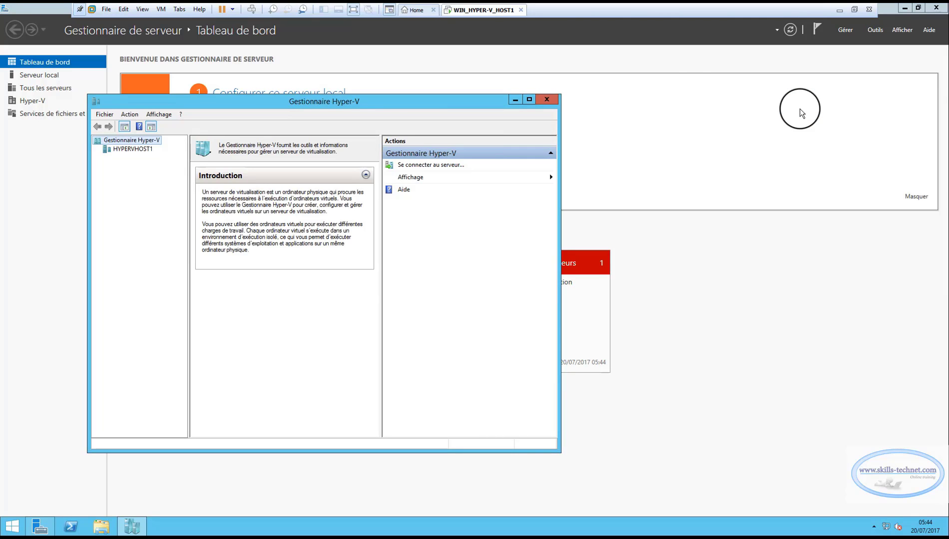
click(529, 101)
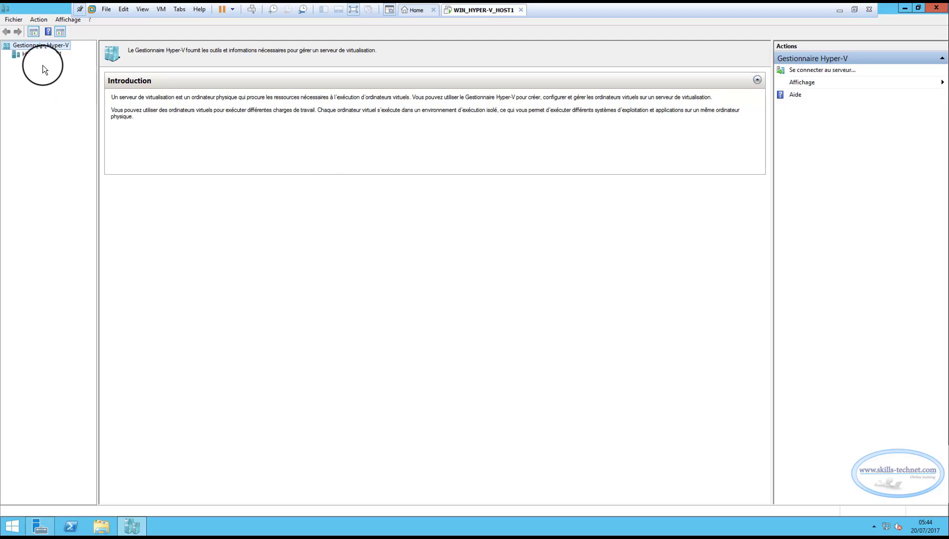
Select HYPERVHOST1 under Gestionnaire Hyper-V to see its empty virtual machine list.
click(37, 54)
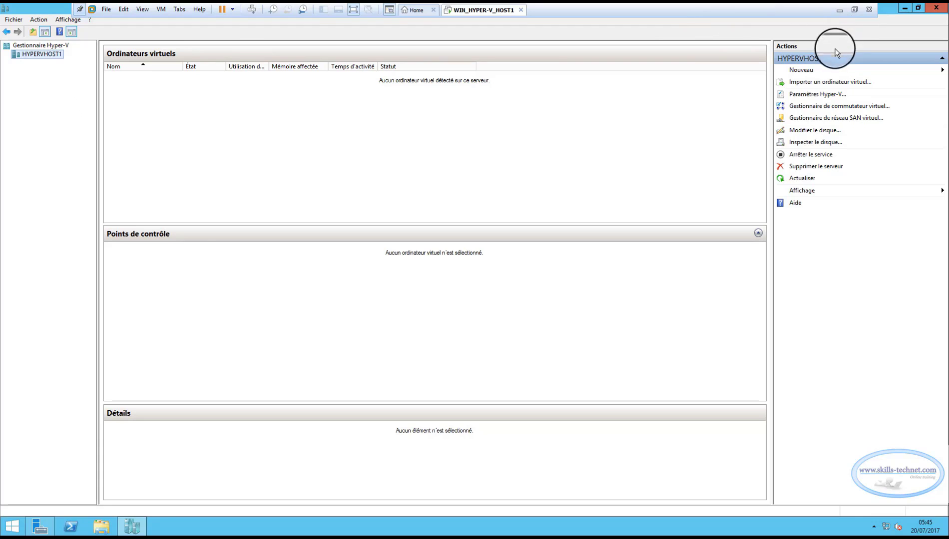
Open HYPERVHOST1's Hyper-V settings and check the default folders C:\DISQUES and C:\VM.
click(813, 96)
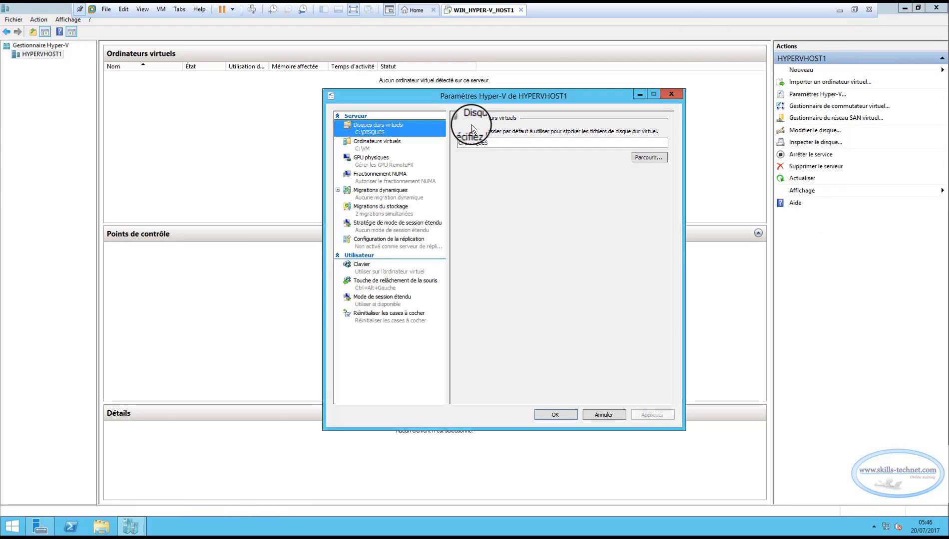
drag(471, 97, 326, 66)
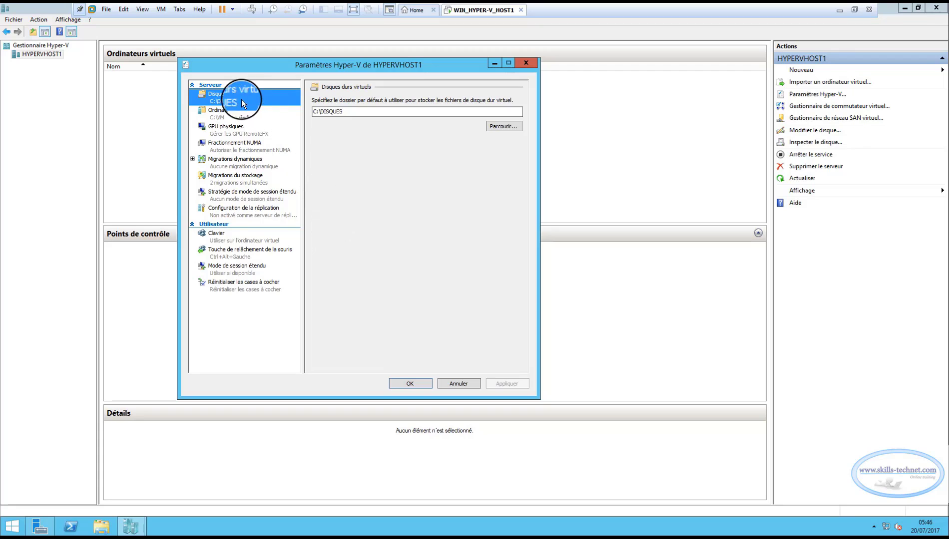
drag(350, 112, 309, 112)
click(347, 111)
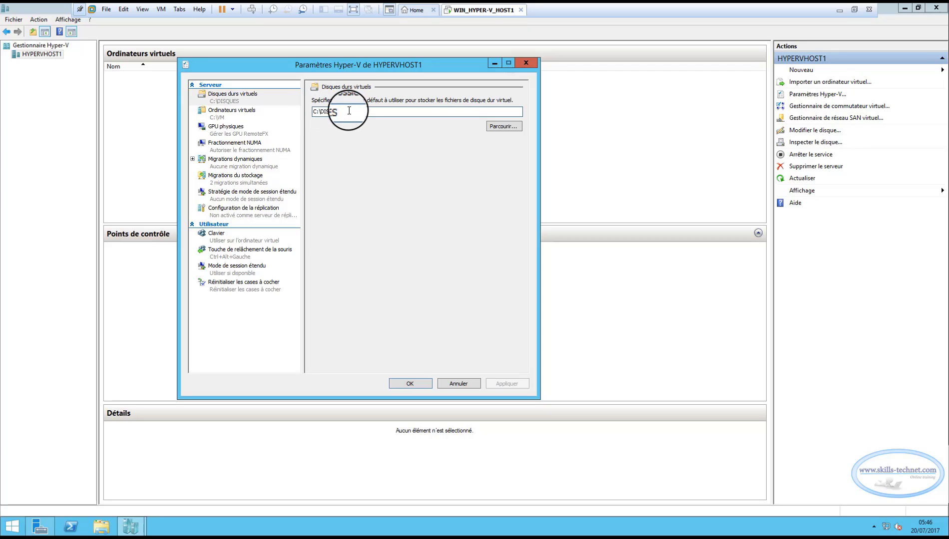
click(226, 113)
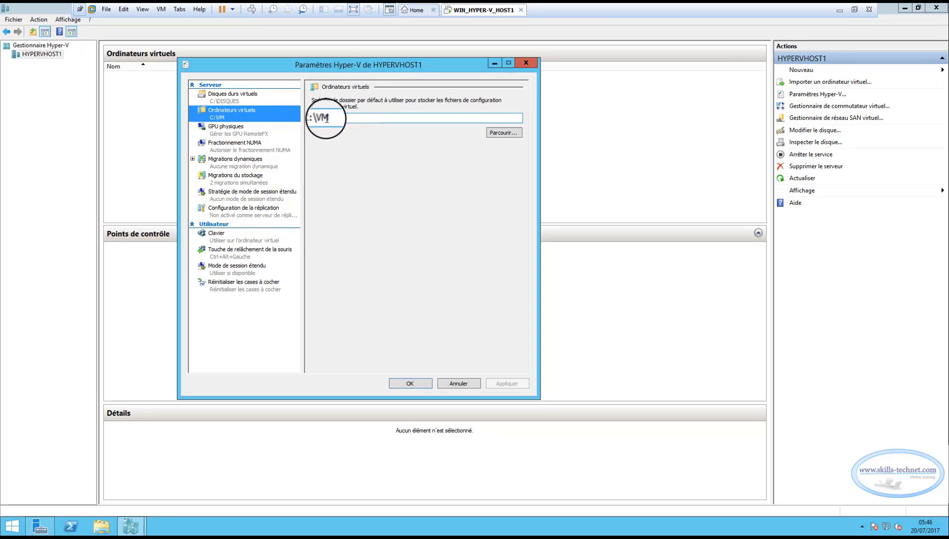
click(343, 117)
drag(343, 117, 314, 117)
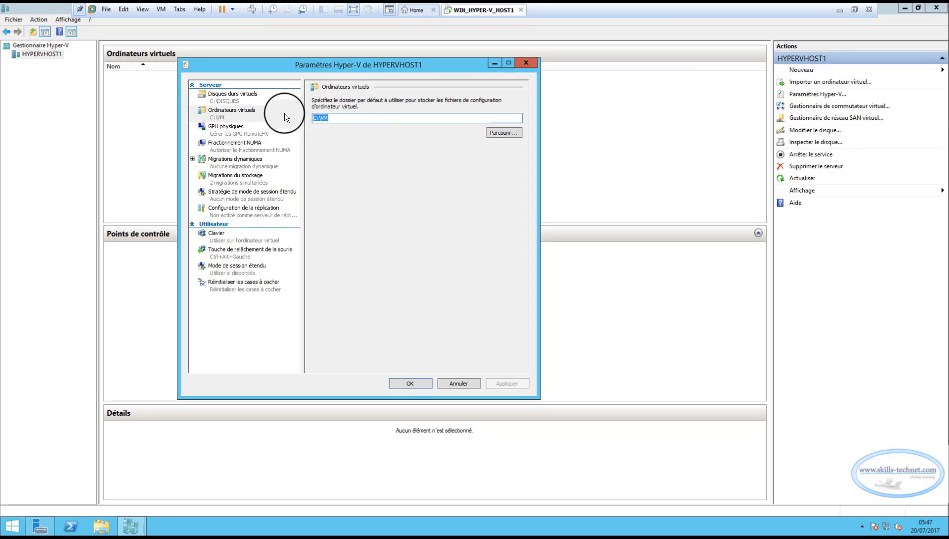
Review the physical GPU, NUMA spanning and live migration pages.
click(223, 132)
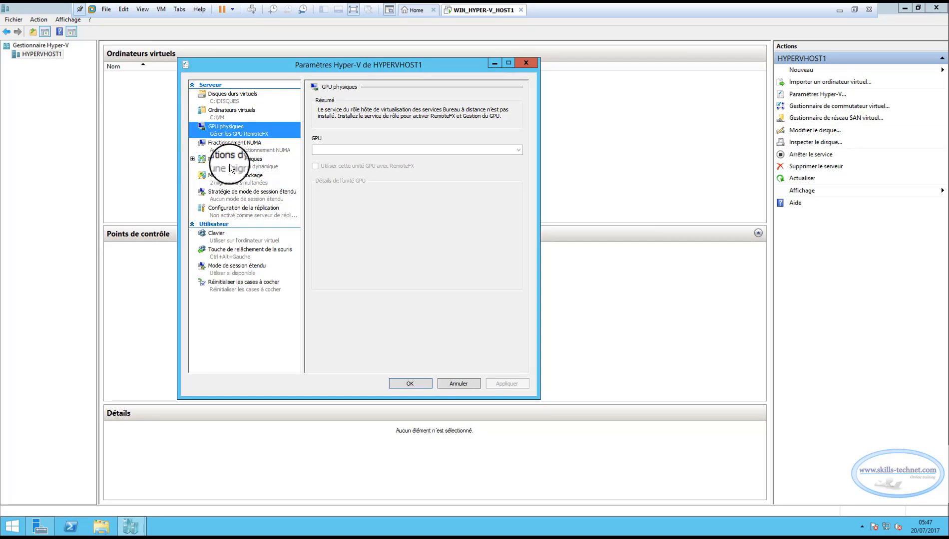
click(232, 146)
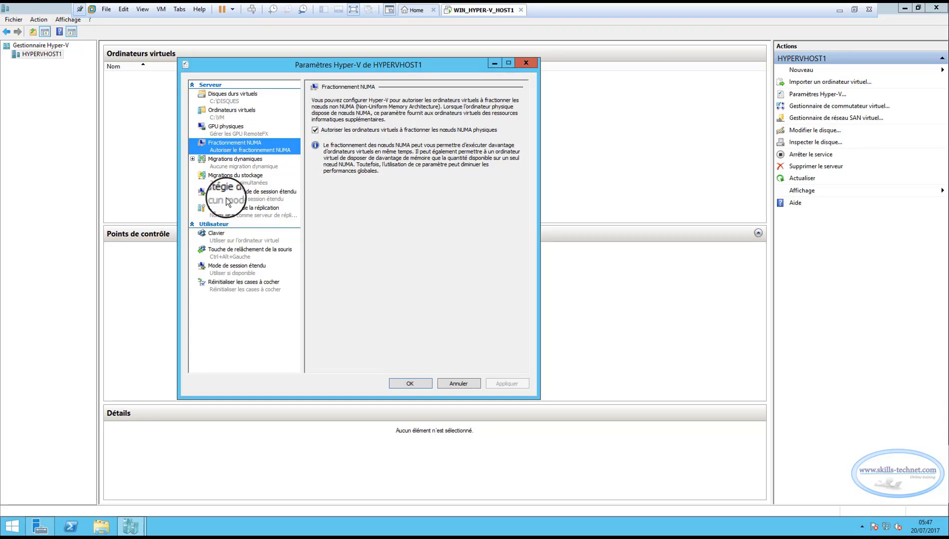
click(231, 166)
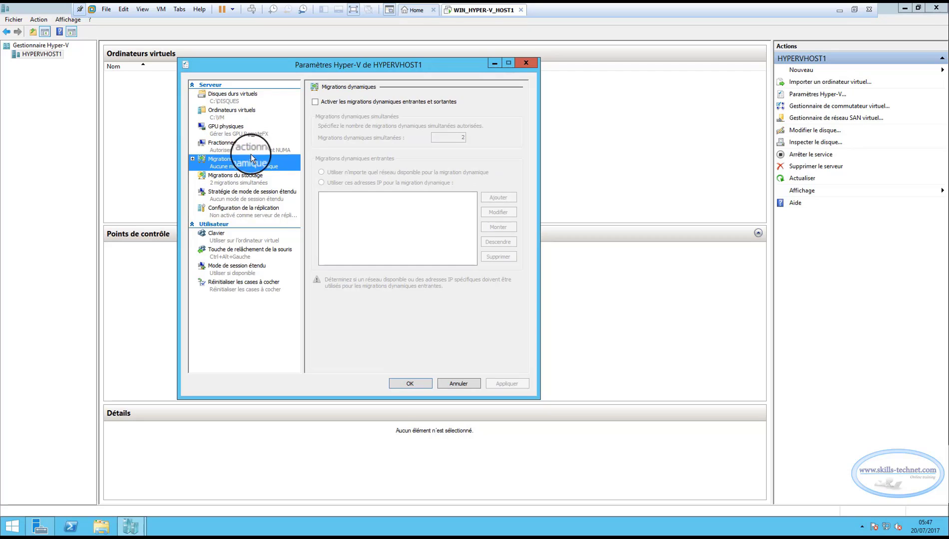
Turn on live migrations with 2 simultaneous, dismiss the network error, and allow any available network.
click(314, 102)
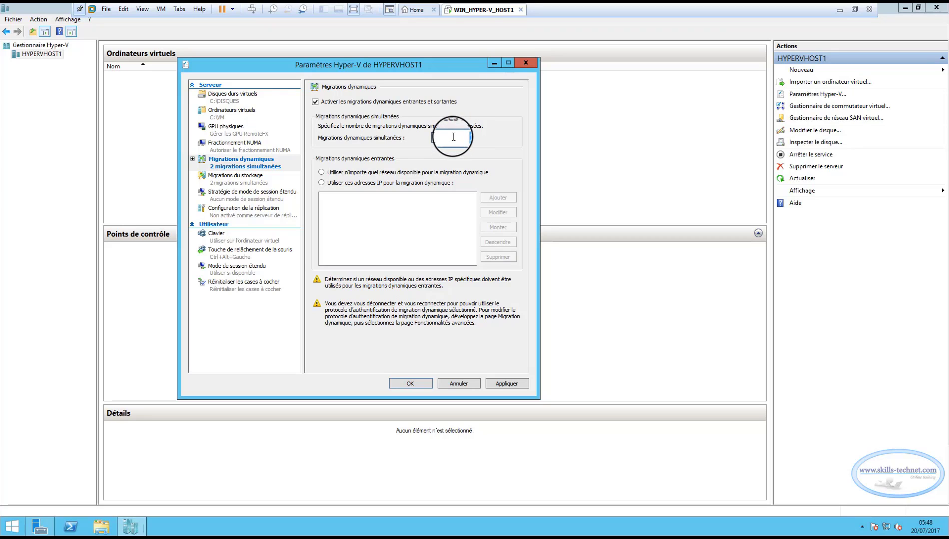
double_click(470, 135)
click(502, 383)
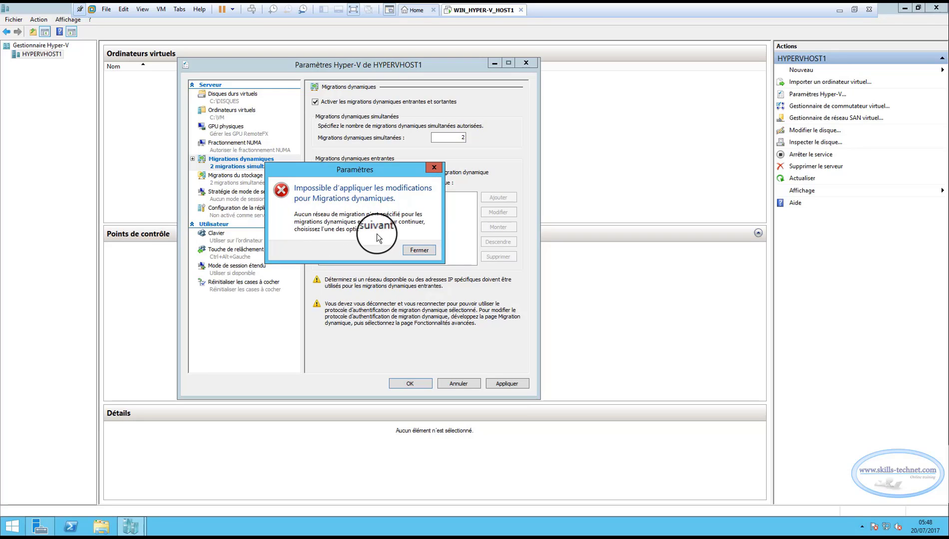
click(424, 249)
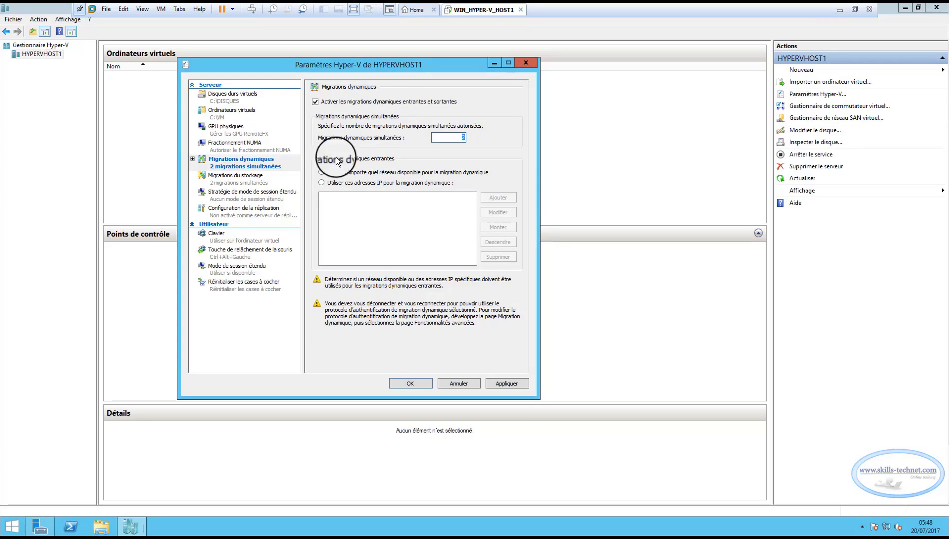
click(323, 171)
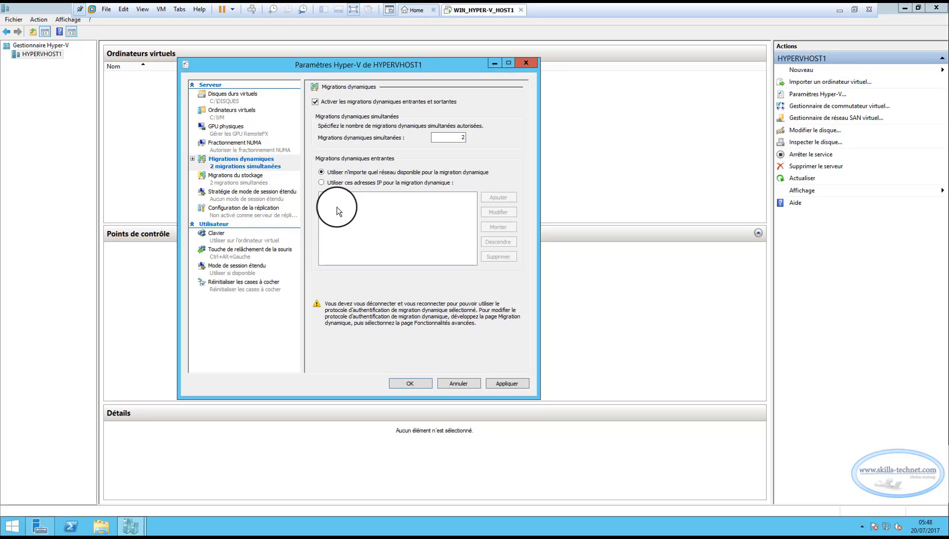
Apply the storage migration settings, dismiss the error, and show the enhanced session mode policy page.
click(219, 182)
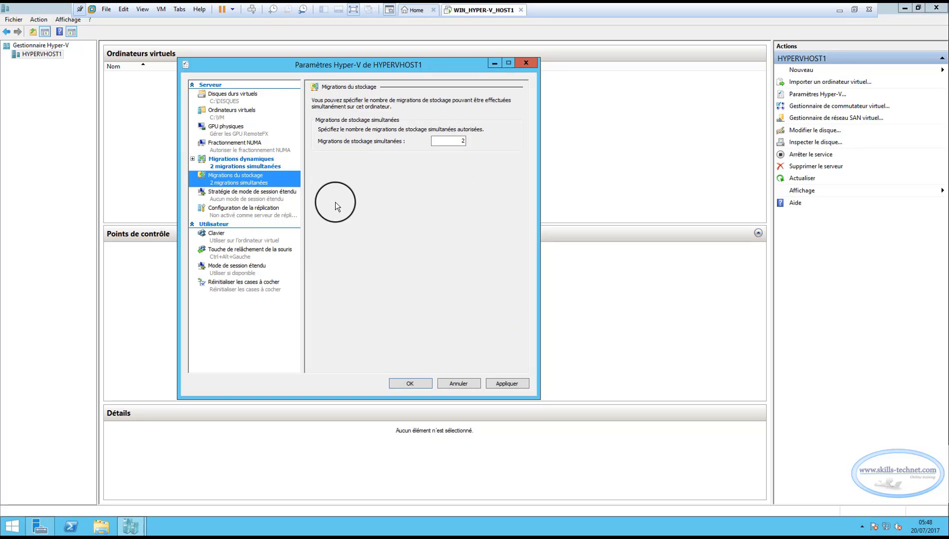
click(455, 141)
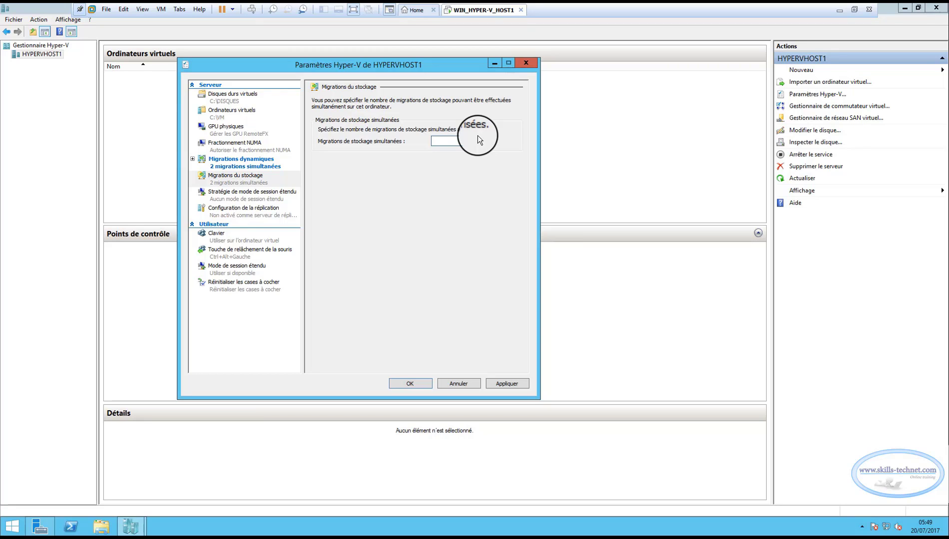
click(502, 385)
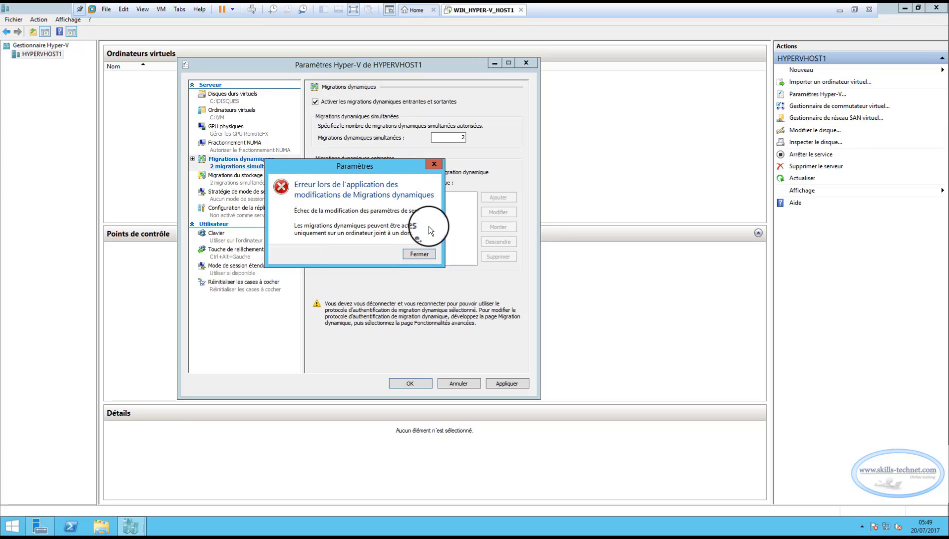
click(420, 255)
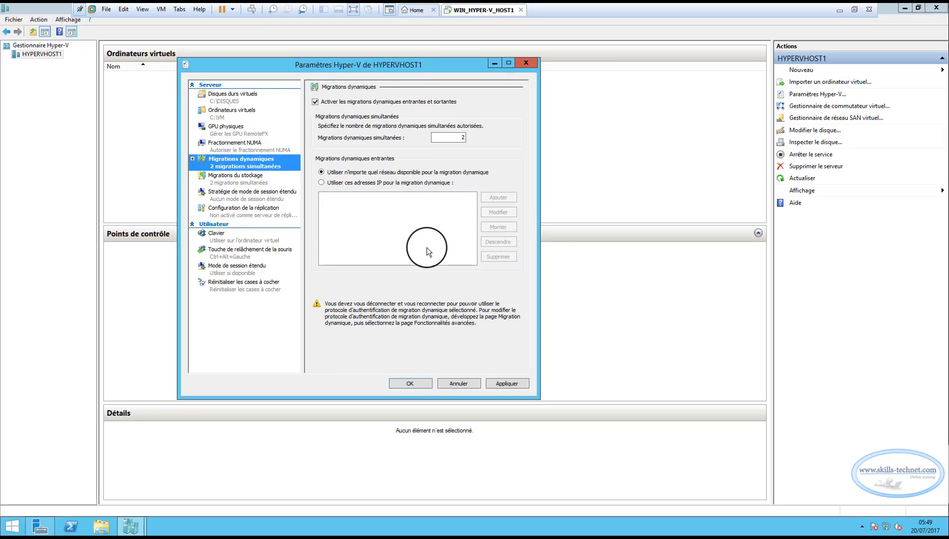
click(252, 195)
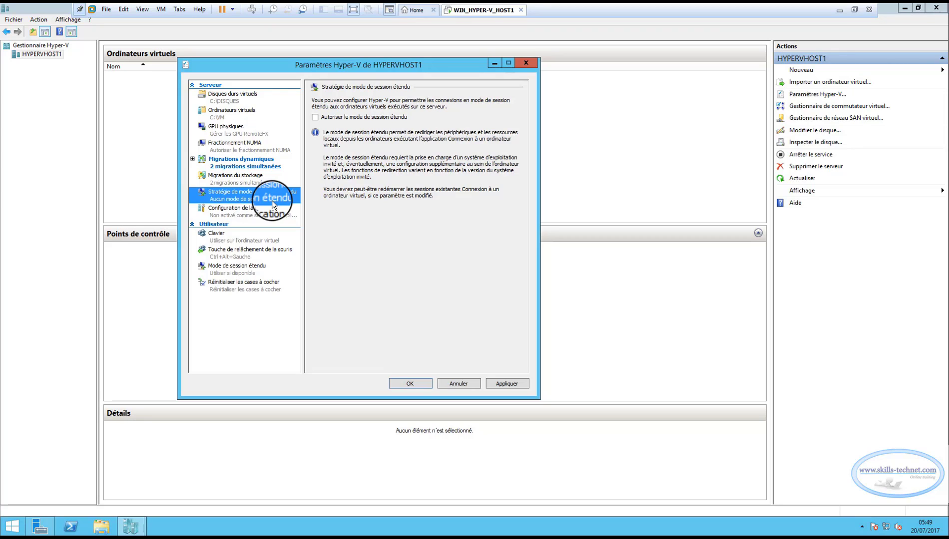
Allow enhanced session mode and apply, then dismiss the live migration error and cancel the settings.
click(315, 117)
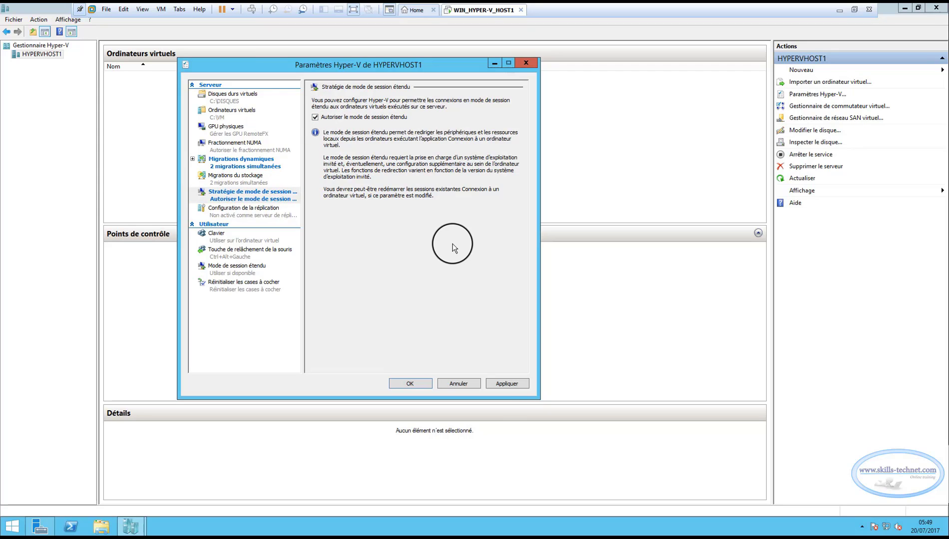
click(507, 384)
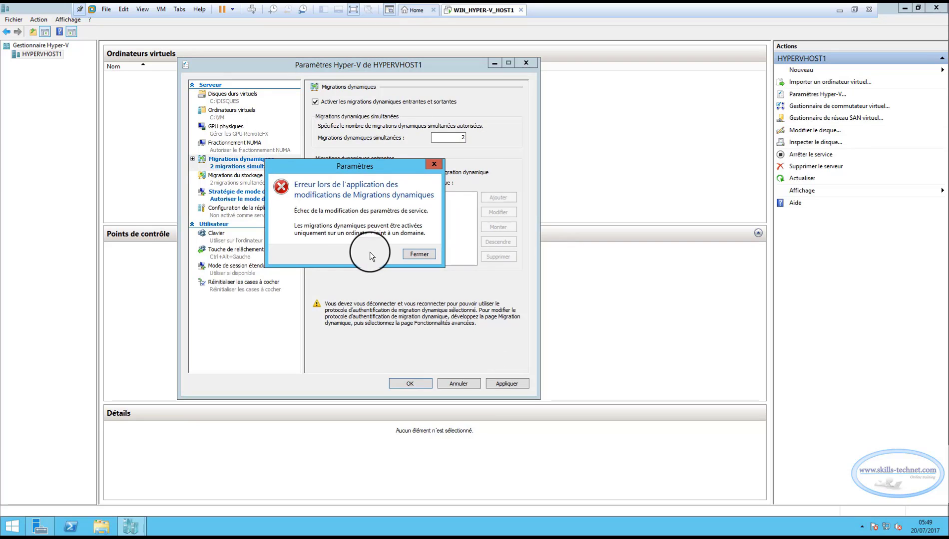
click(421, 254)
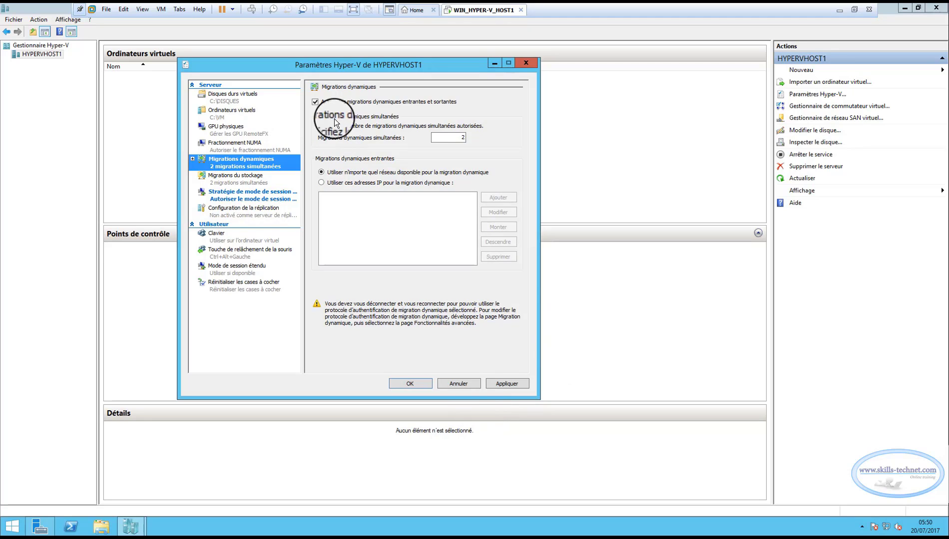
click(458, 384)
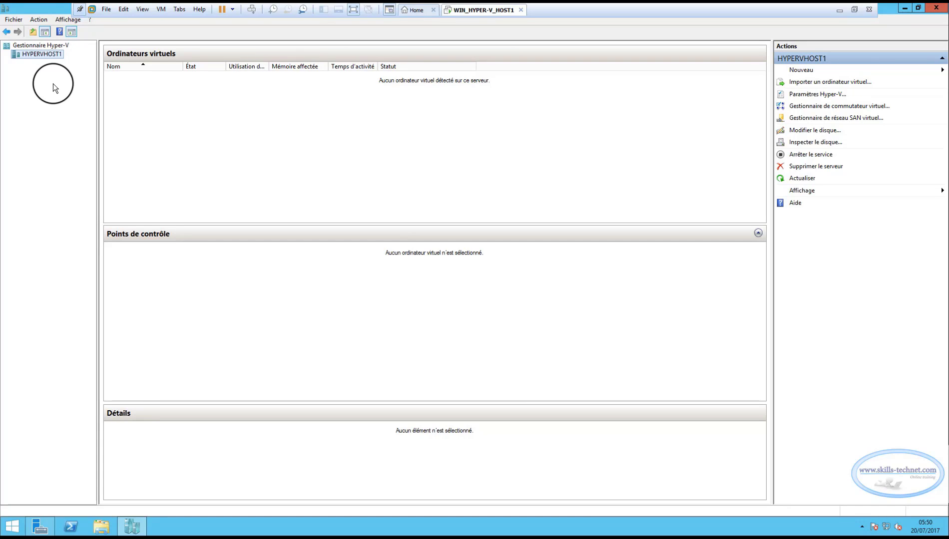
Start the new virtual machine wizard from HYPERVHOST1's Nouveau > Ordinateur virtuel menu.
right_click(47, 53)
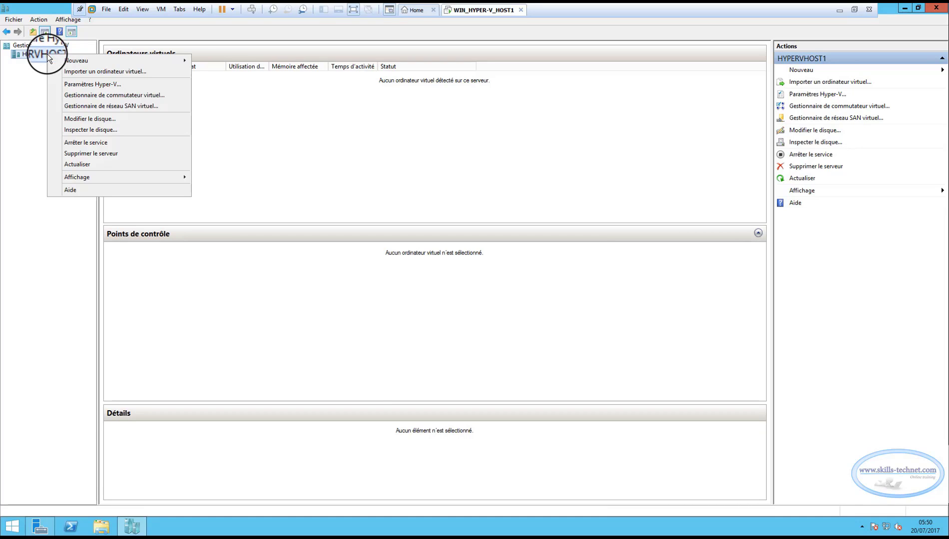
mouse_move(88, 57)
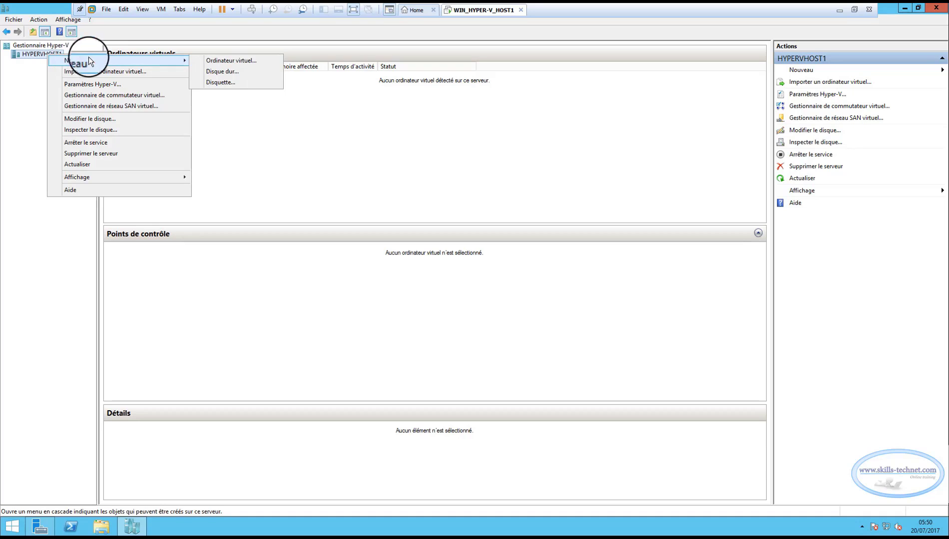
click(227, 60)
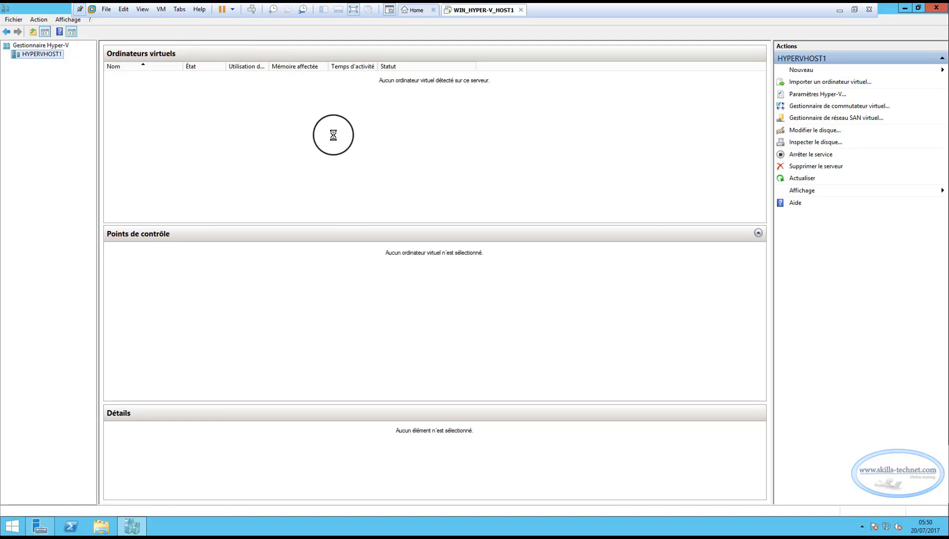
drag(348, 115, 320, 109)
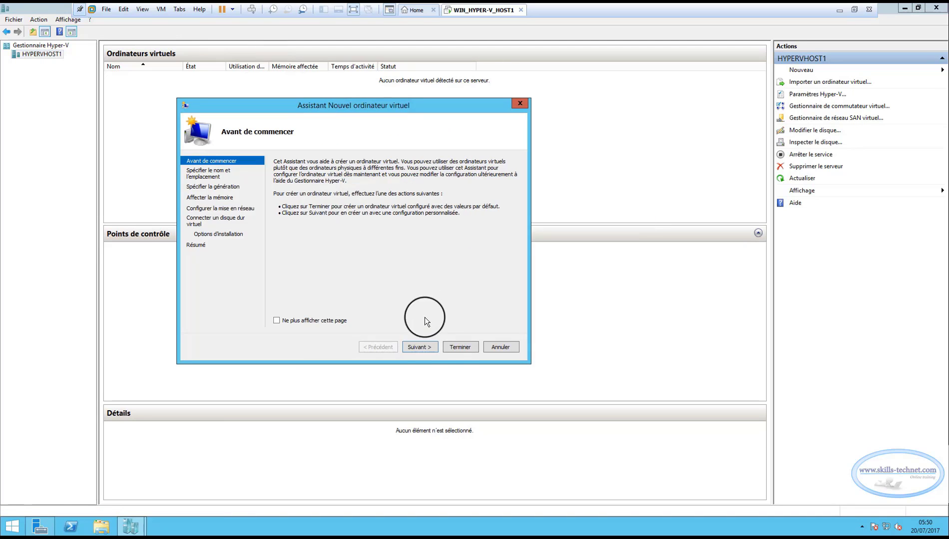
click(430, 349)
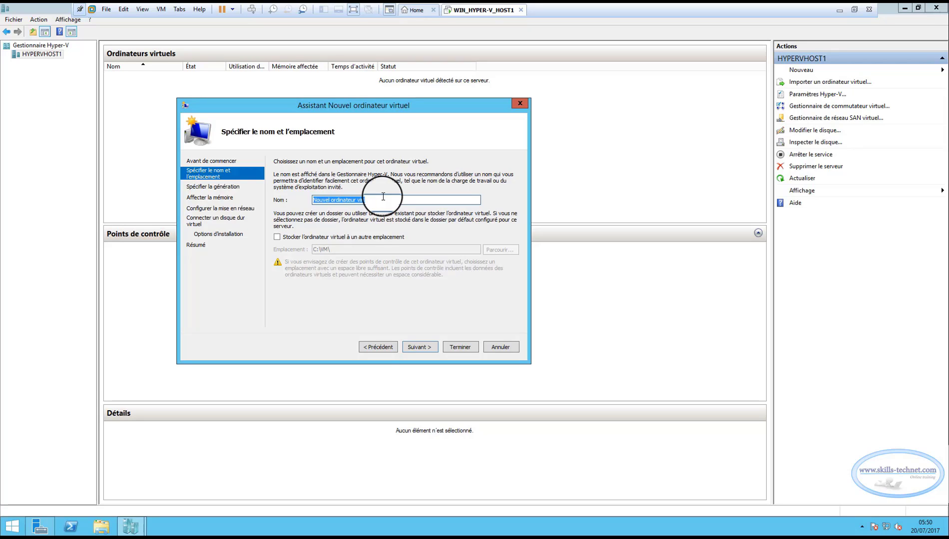
Name the machine ServDC1 and store it in C:\VM\.
text(s)
key(BackSpace)
text(ServDC1)
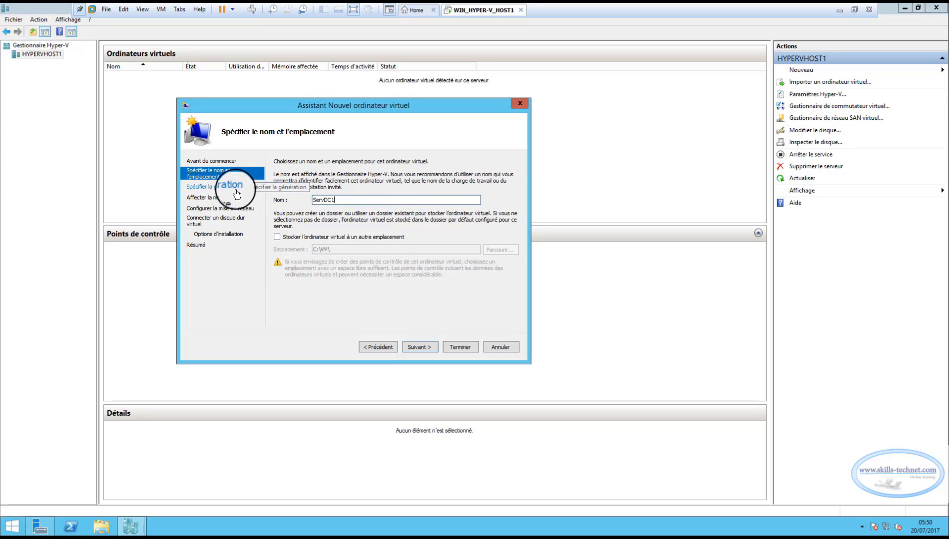
click(278, 236)
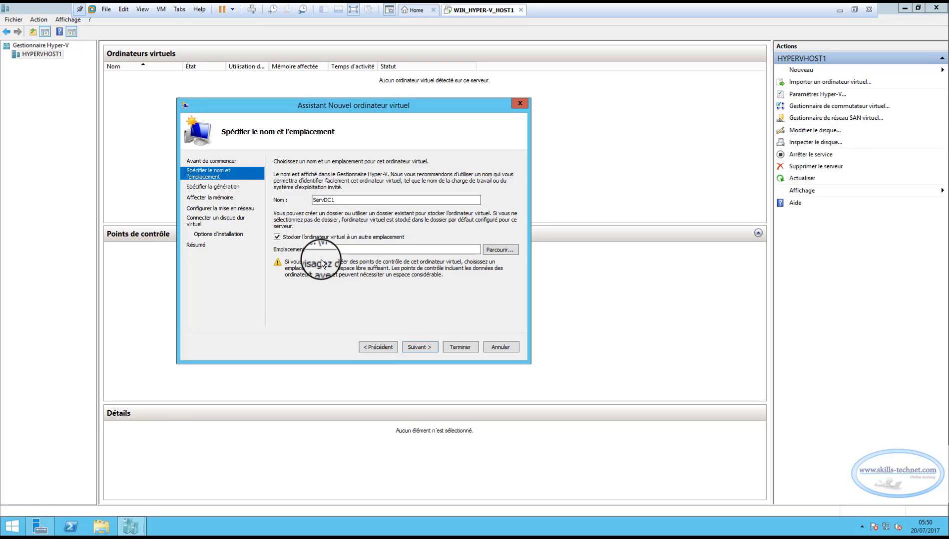
click(322, 250)
text(C:\)
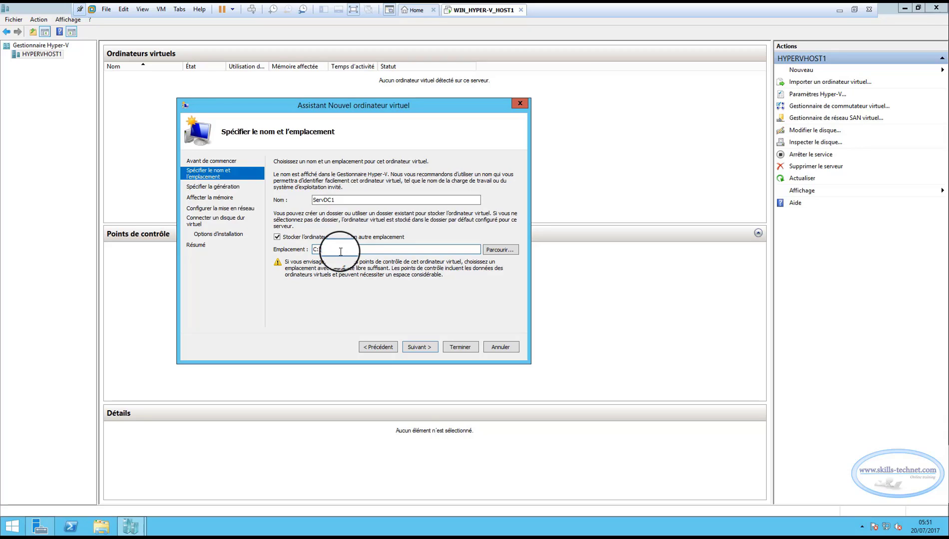
text(VM\)
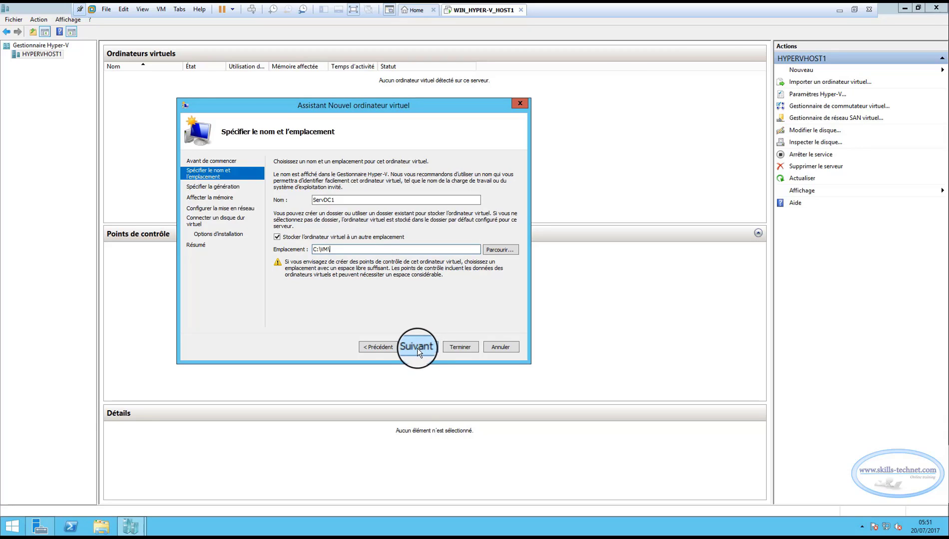
click(417, 348)
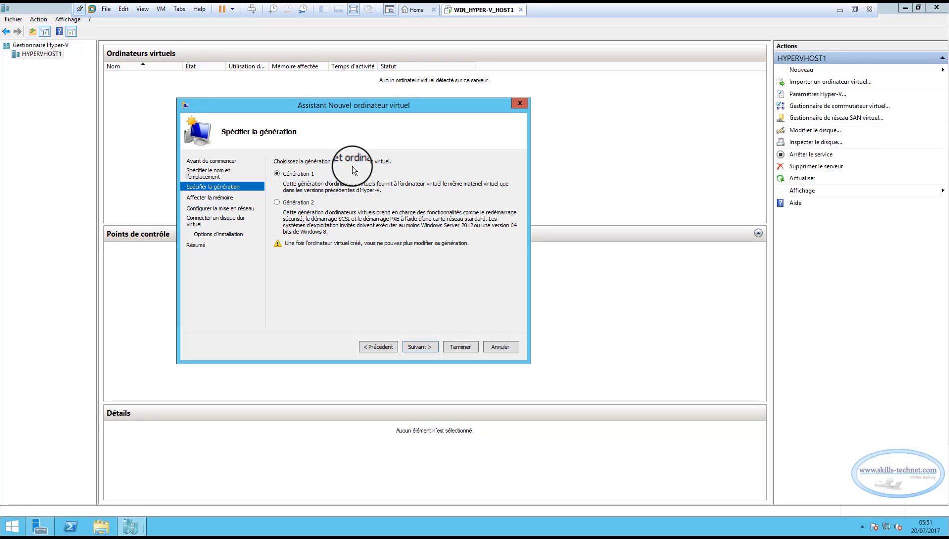
Keep generation 1 and set the startup memory to 1024 MB.
click(423, 347)
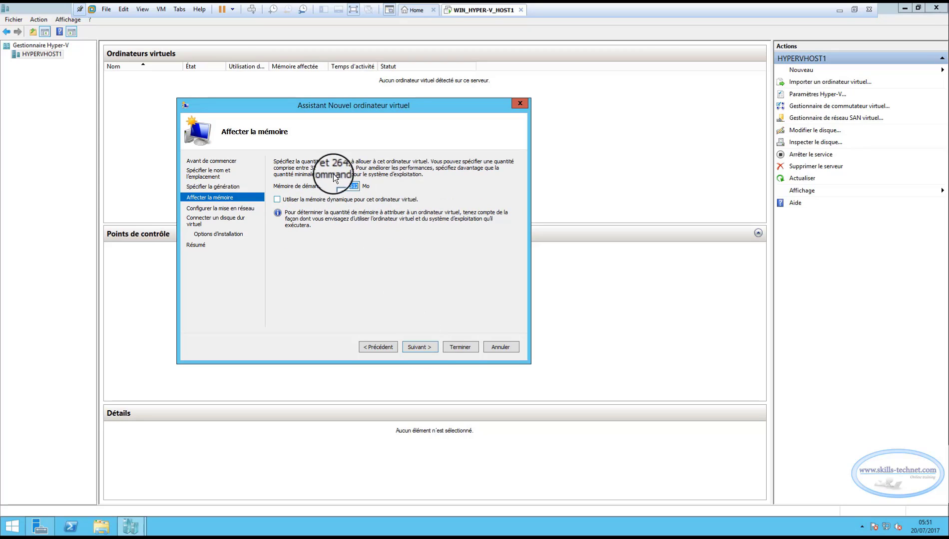
key(BackSpace)
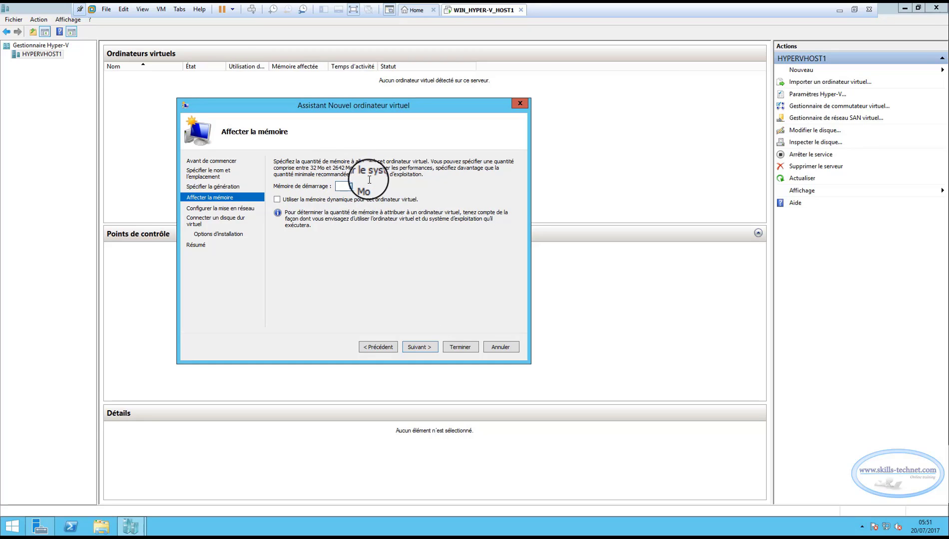
text(1024)
click(420, 347)
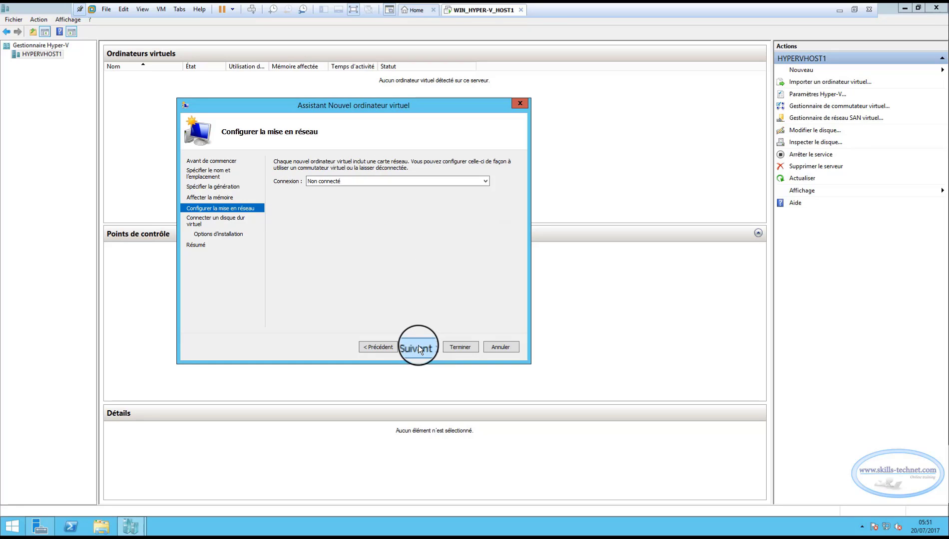
Connect the network adapter to the Intel 82574L Gigabit virtual switch.
click(478, 180)
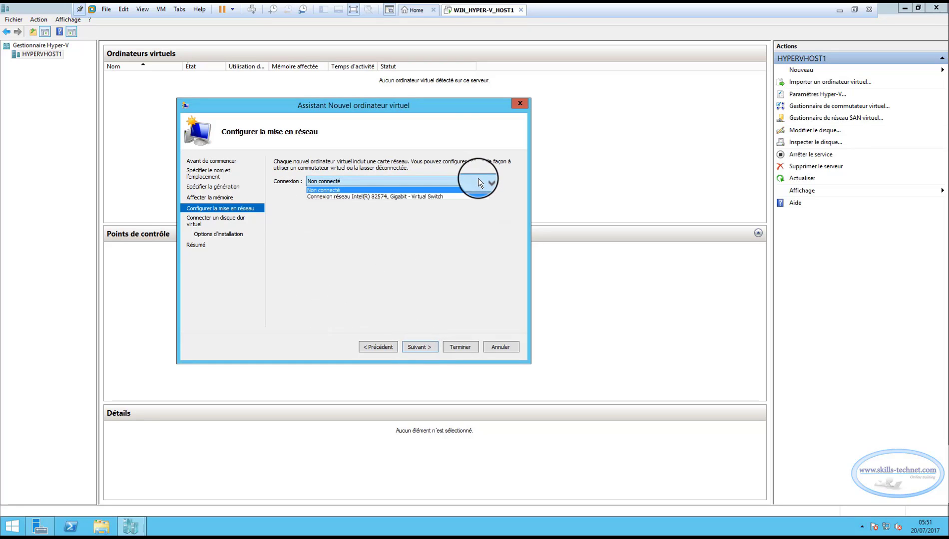
click(406, 196)
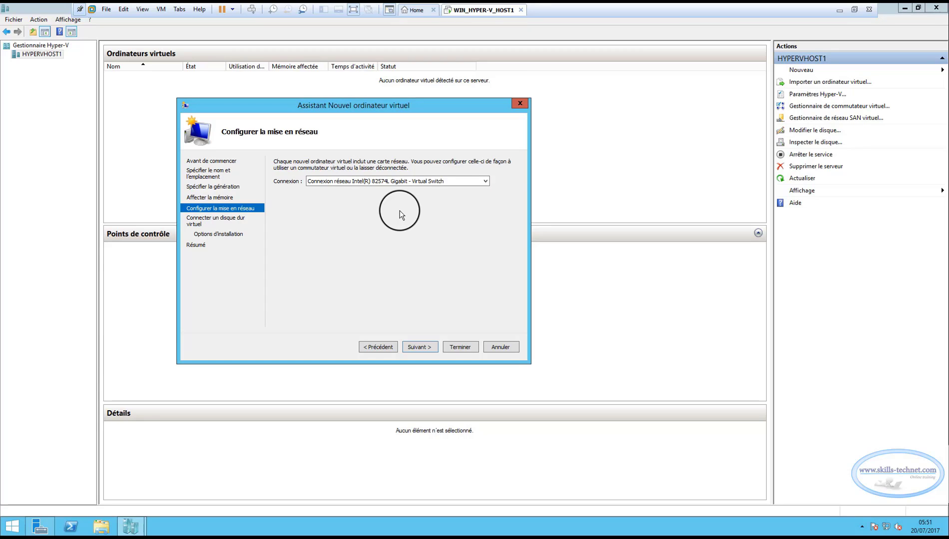
click(415, 346)
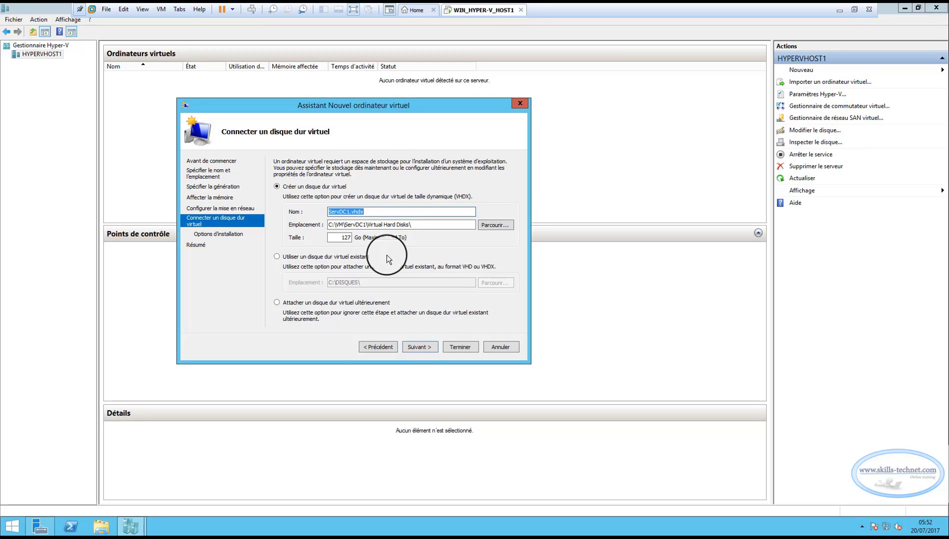
Resize ServDC1.vhdx to 60 GB and place it in C:\DISQUES.
double_click(344, 237)
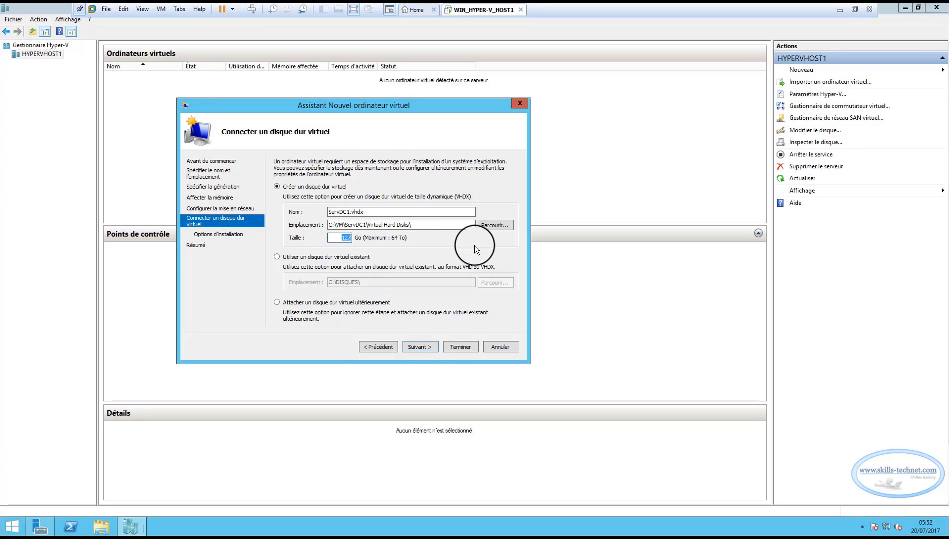
text(60)
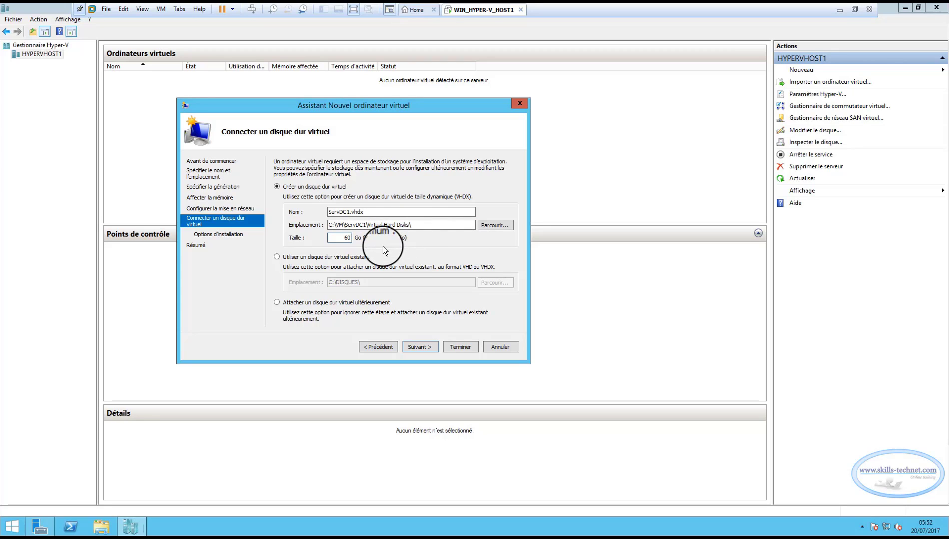
click(493, 228)
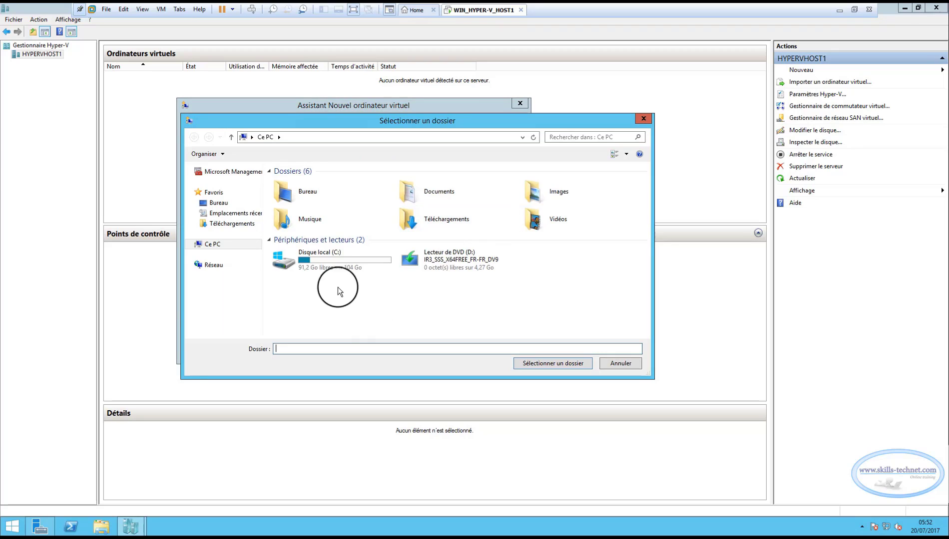
double_click(329, 258)
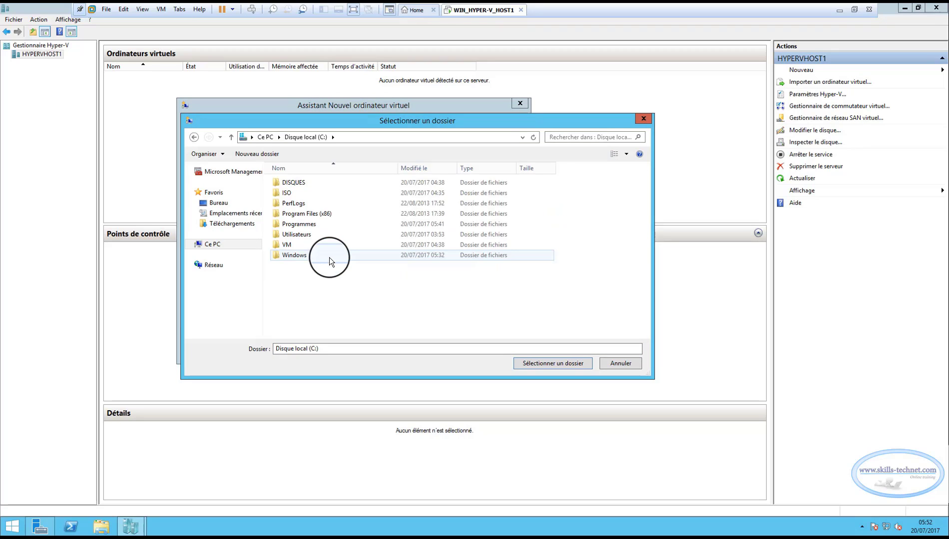
double_click(297, 182)
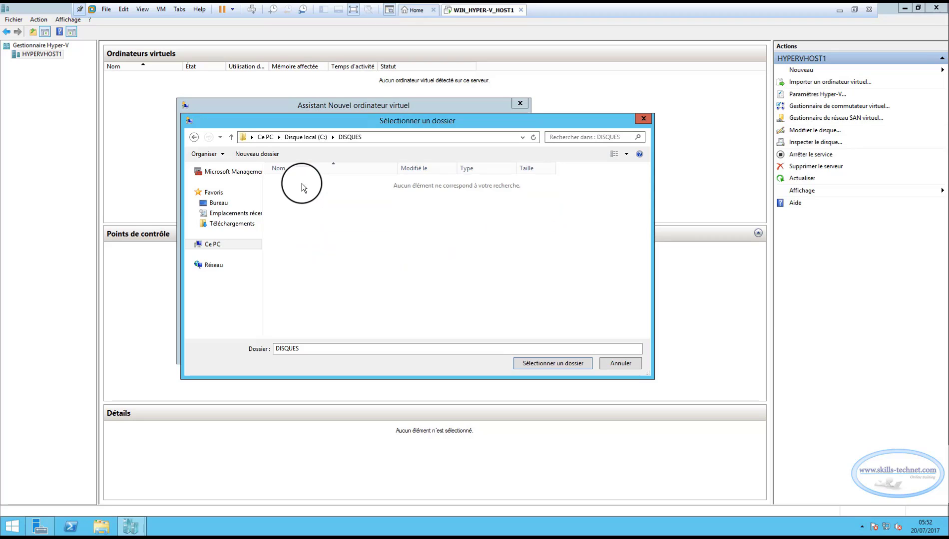
click(549, 363)
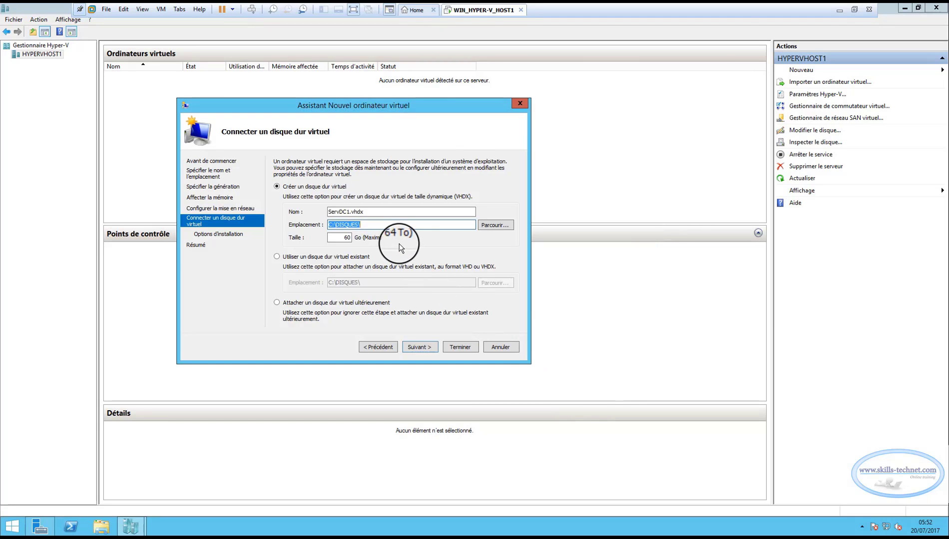
click(423, 344)
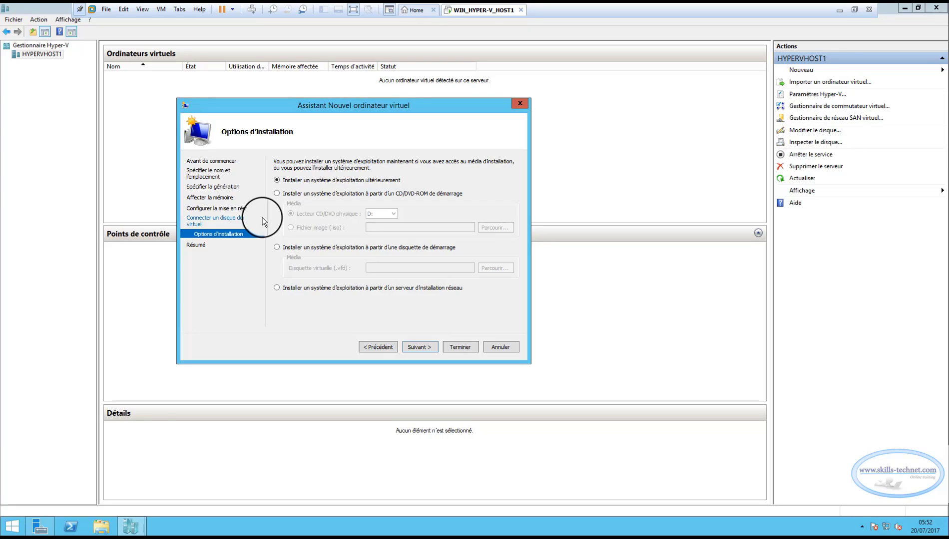
Check in File Explorer that the ISO image is in C:\ISO.
click(100, 524)
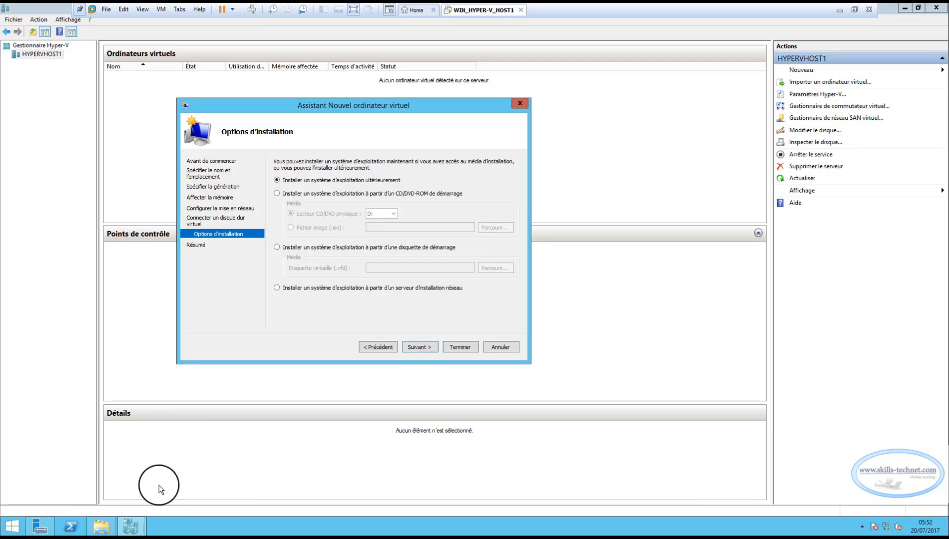
click(107, 528)
double_click(320, 241)
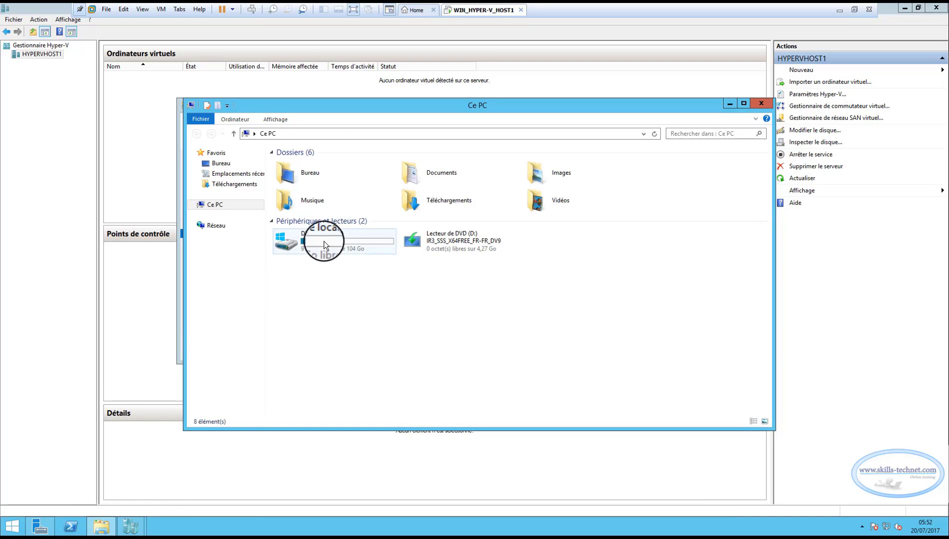
double_click(290, 175)
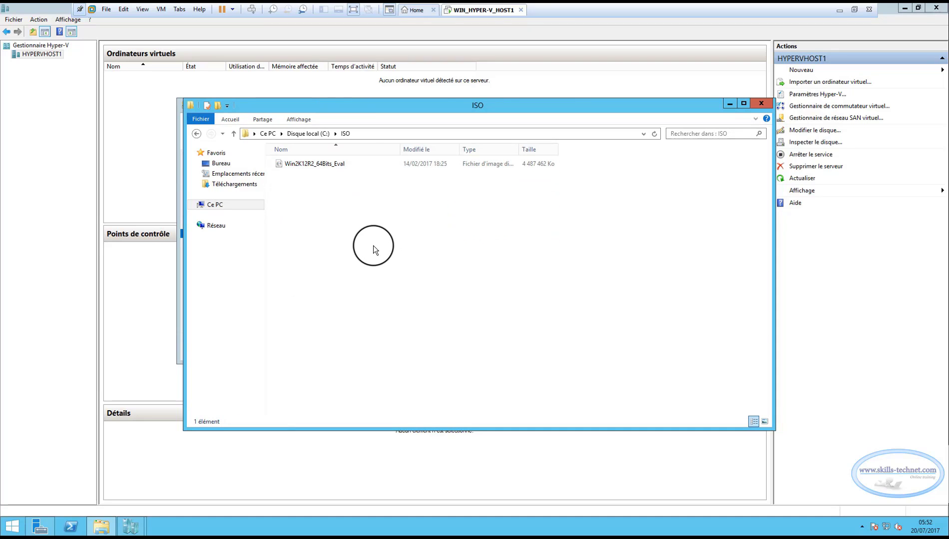
click(761, 103)
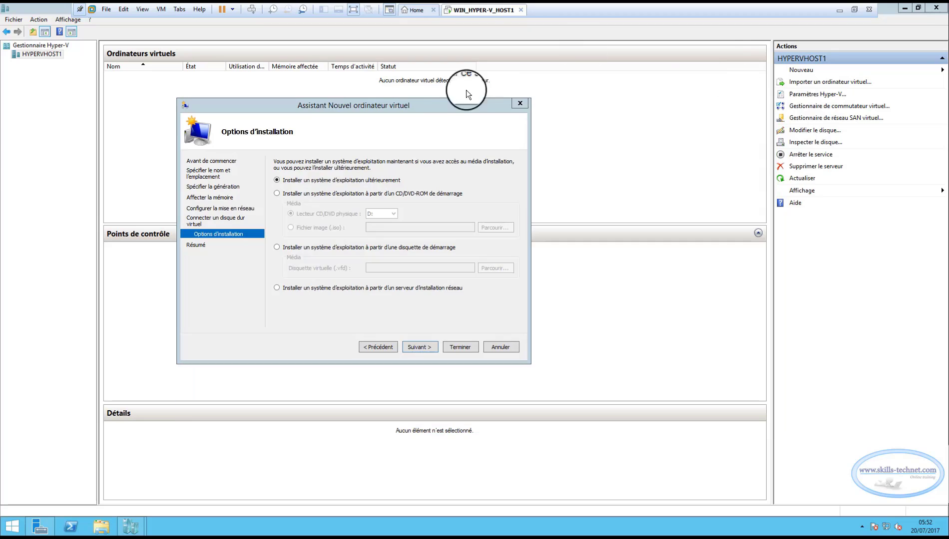
Set ServDC1 to install from C:\ISO\Win2K12R2_64Bits_Eval.ISO and finish the wizard.
click(279, 195)
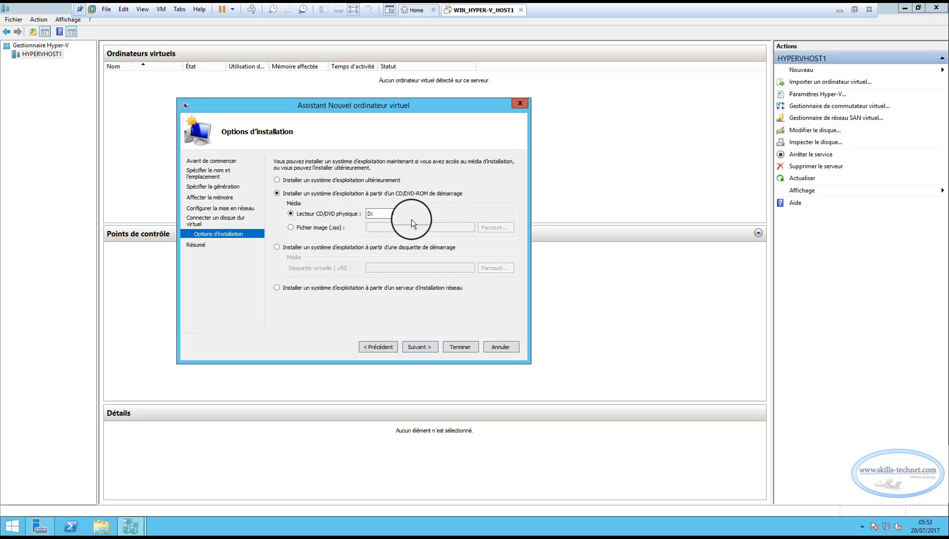
click(290, 227)
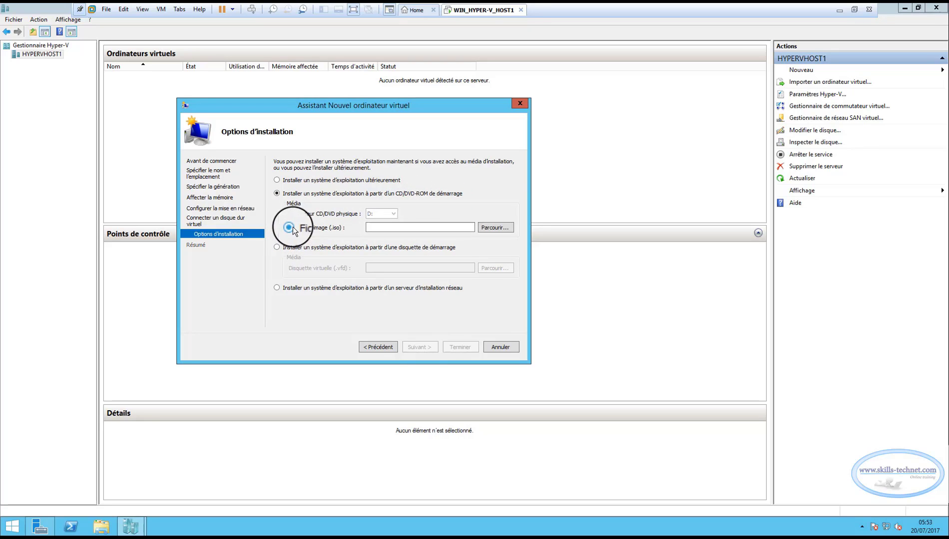
click(493, 228)
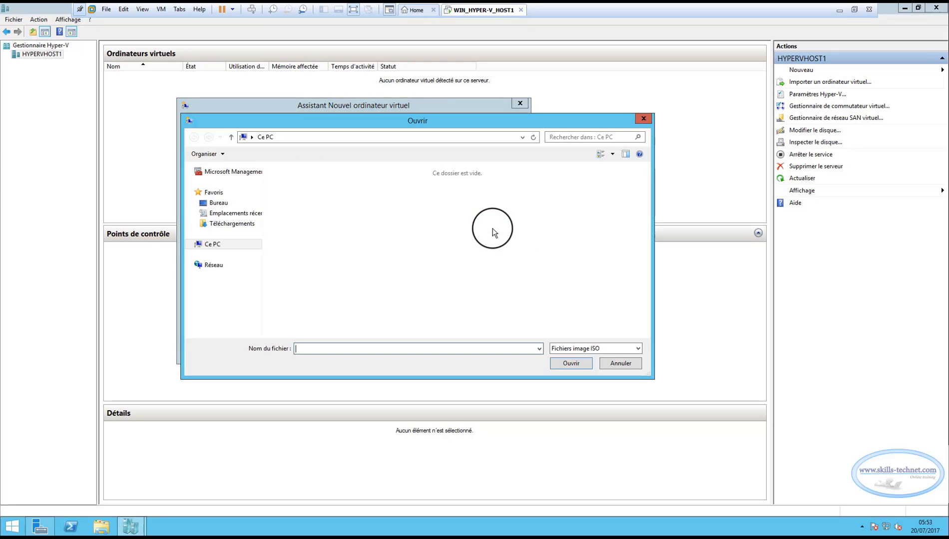
double_click(343, 254)
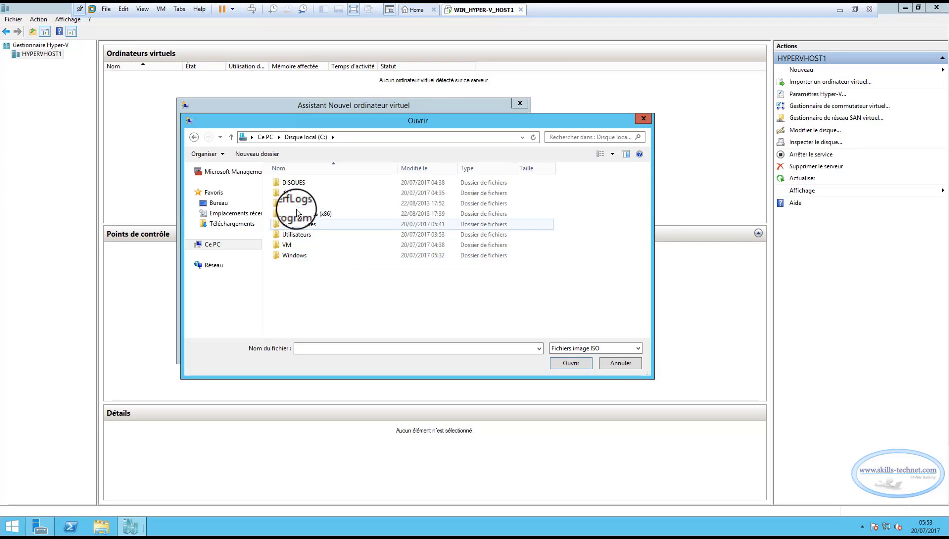
double_click(289, 194)
double_click(296, 183)
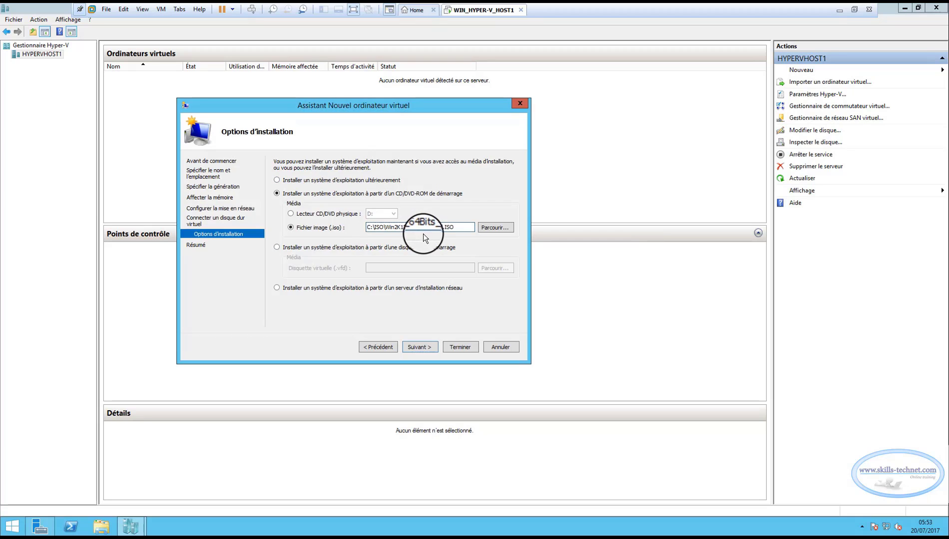
click(420, 345)
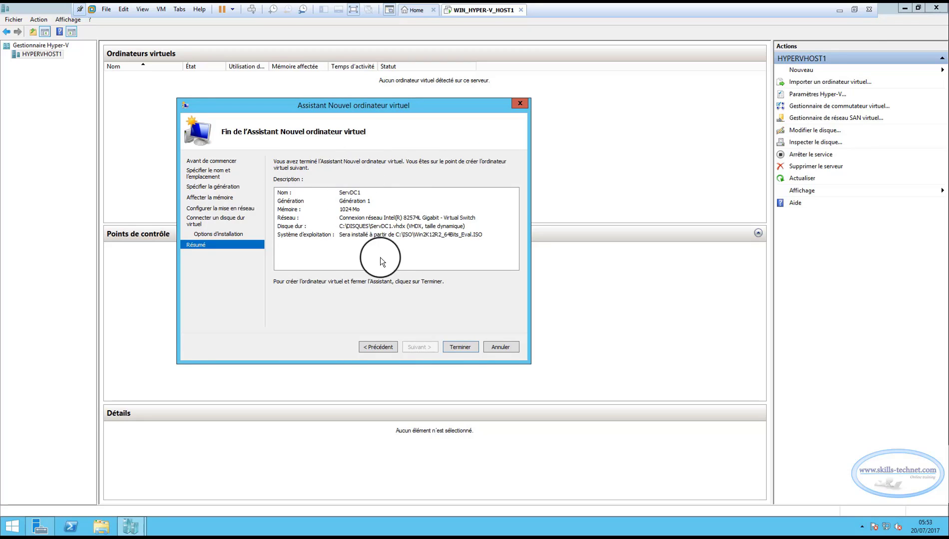
click(452, 347)
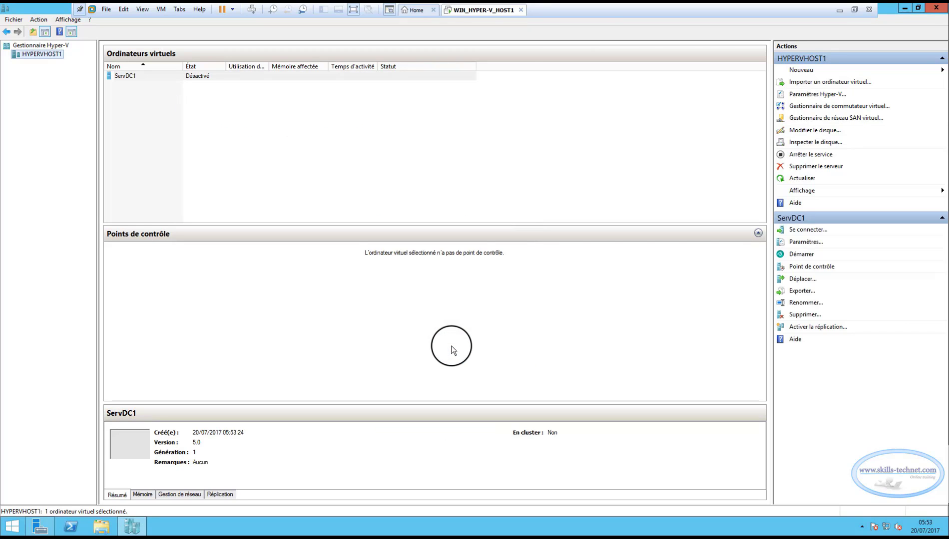
Start ServDC1 from the Actions pane and connect to its console.
click(145, 78)
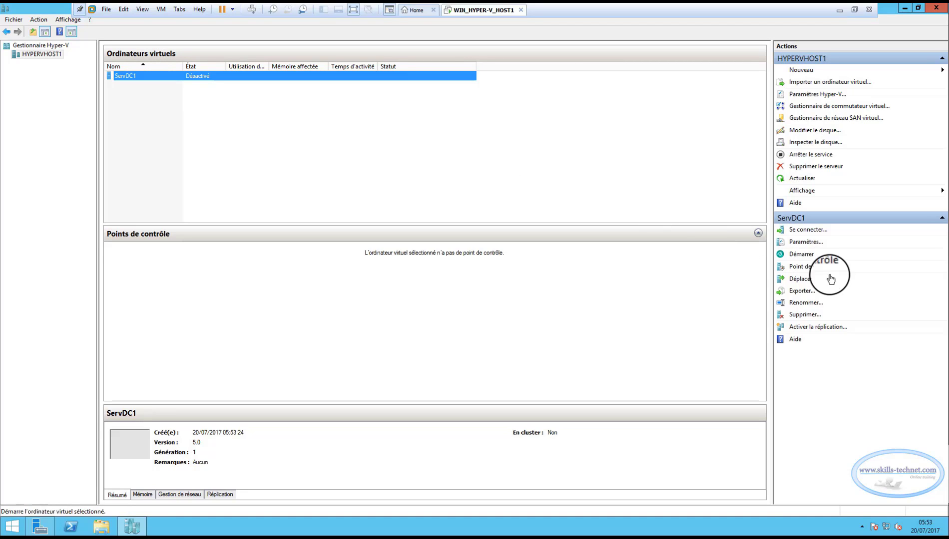
click(796, 256)
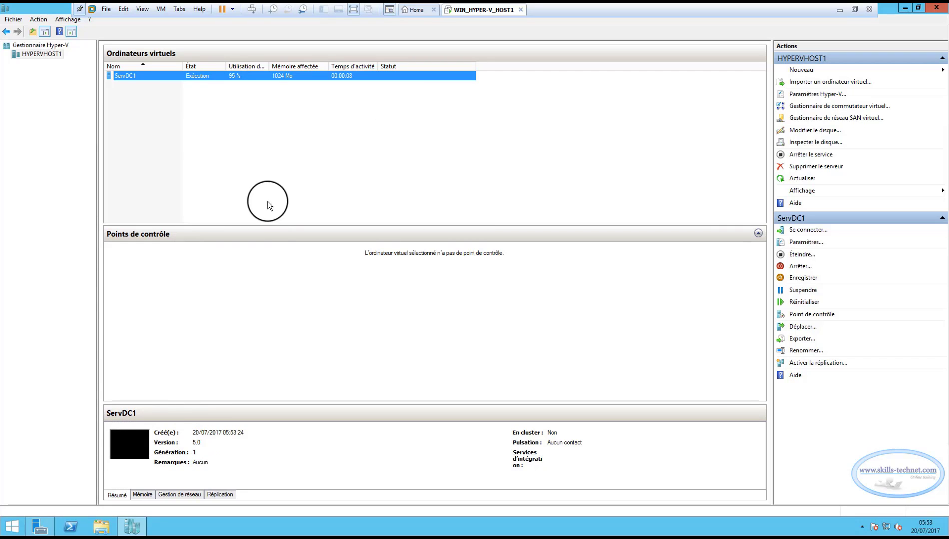
double_click(125, 77)
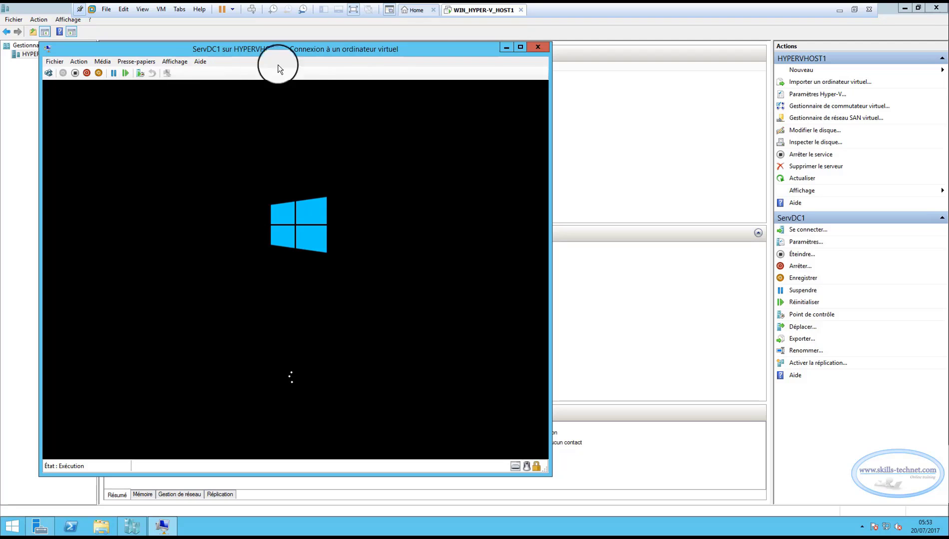
Enlarge the console, keep French settings, and choose Standard edition with GUI.
click(520, 48)
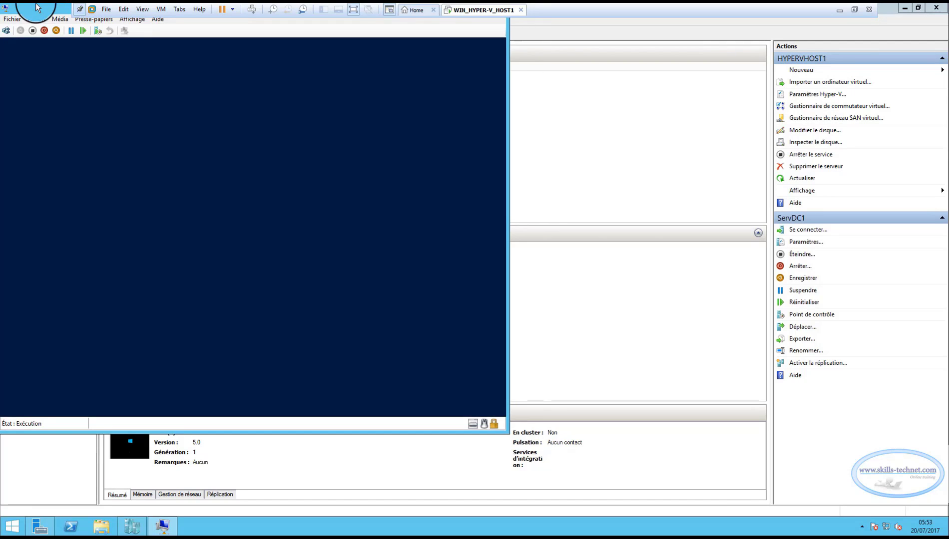
drag(43, 10, 195, 61)
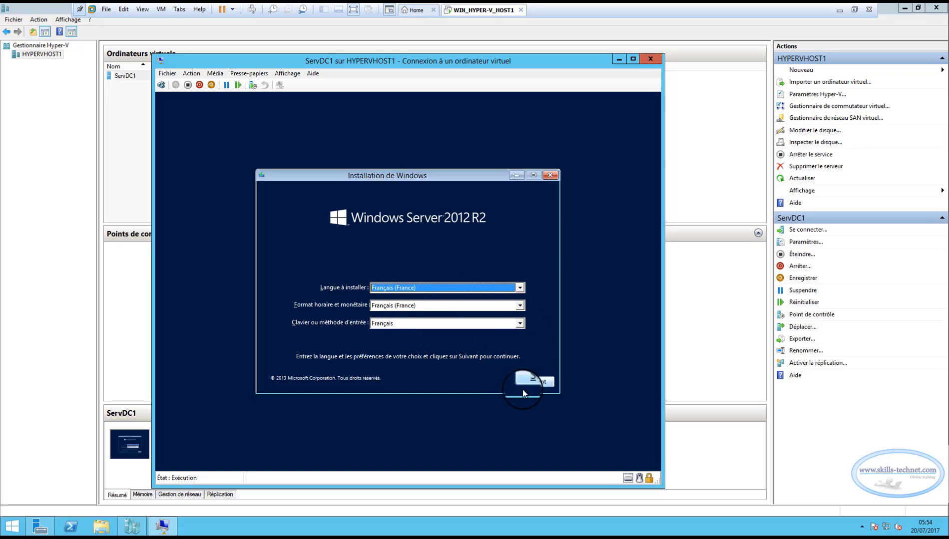
click(536, 382)
click(413, 283)
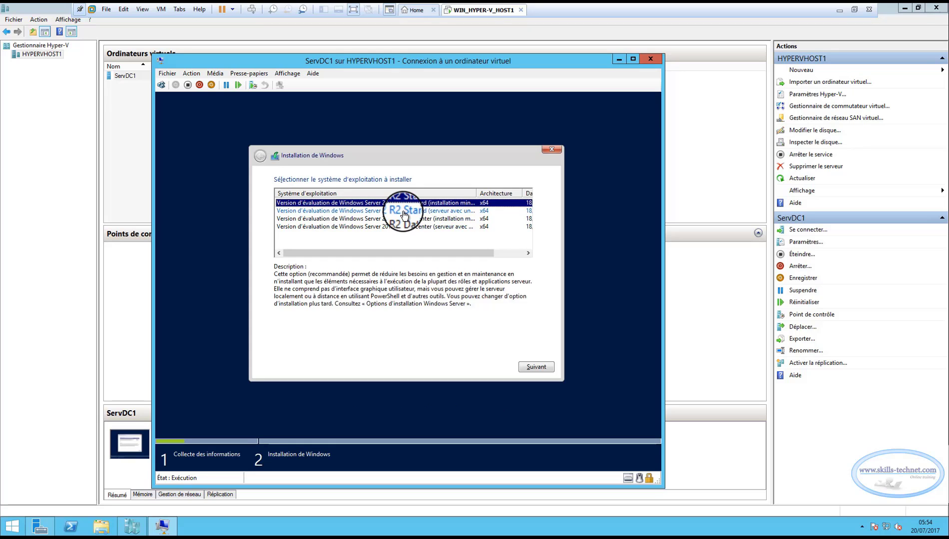
click(403, 211)
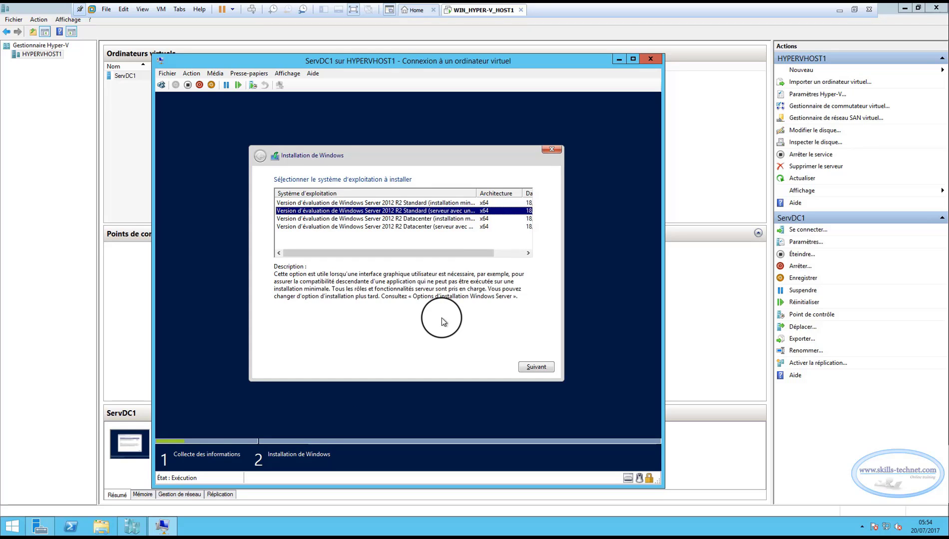
click(533, 366)
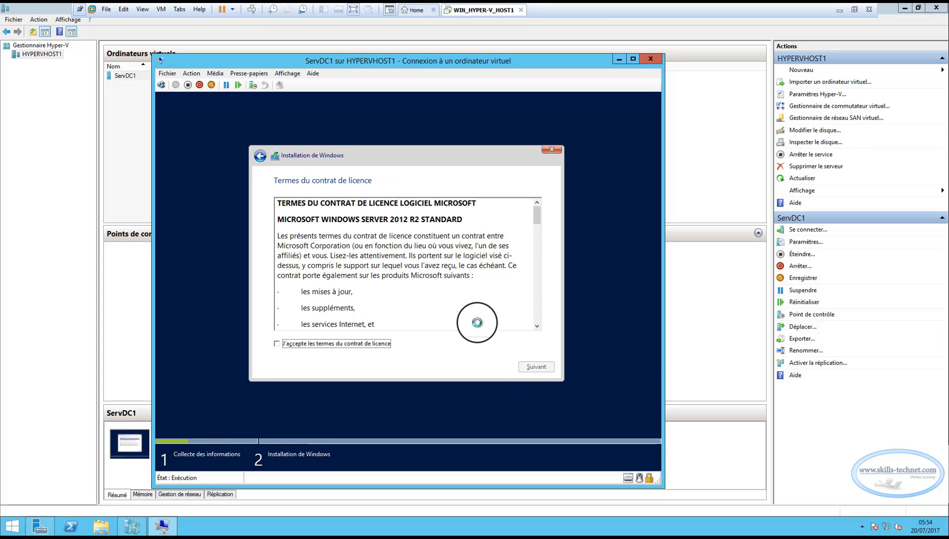
Accept the licence and run a custom install onto the 60 Go Lecteur 0.
click(360, 343)
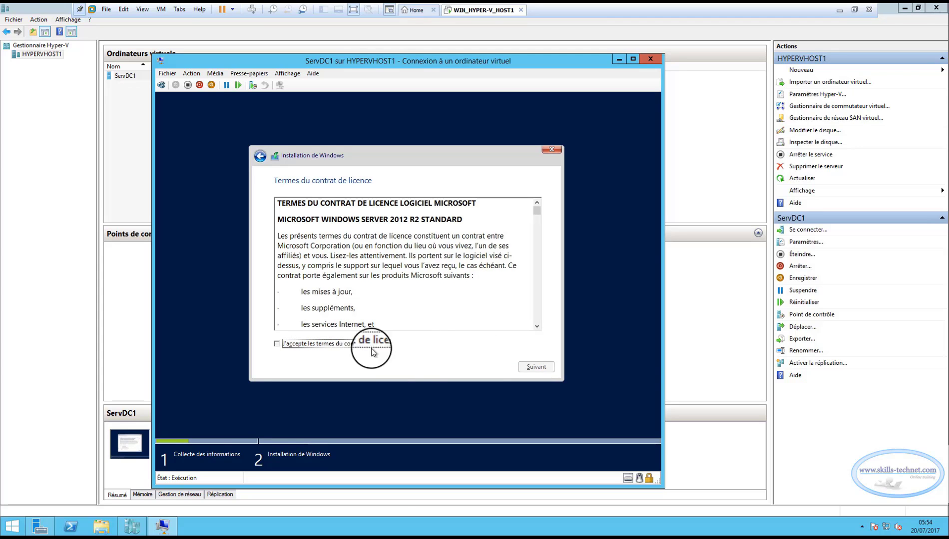
click(527, 367)
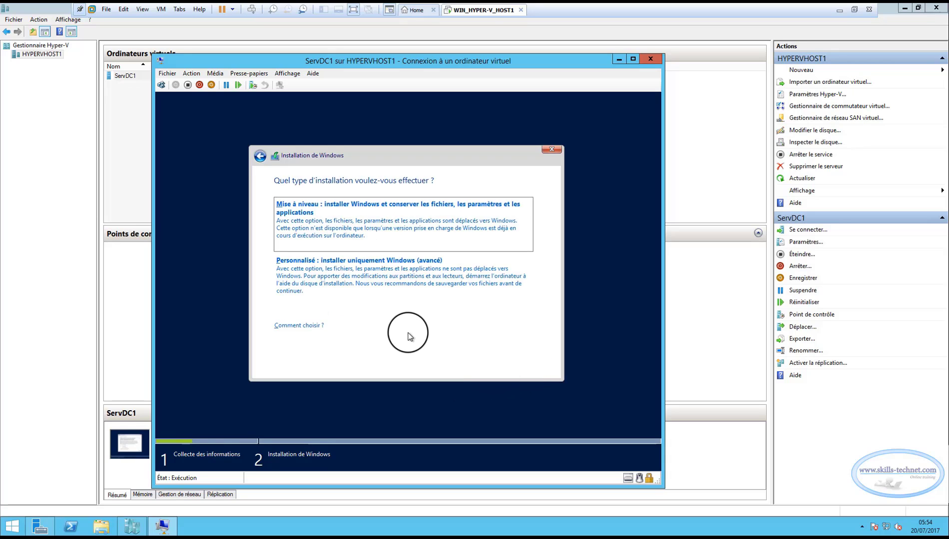
click(390, 281)
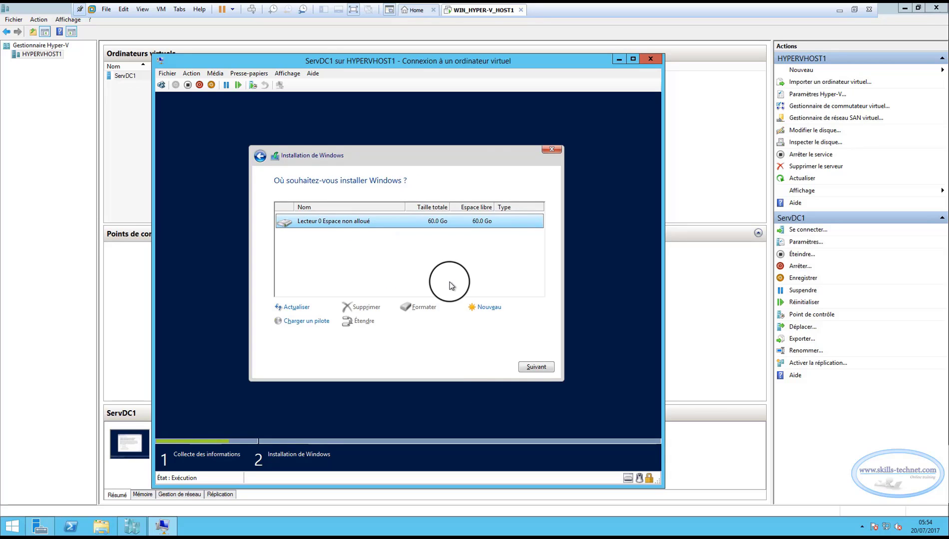
click(536, 367)
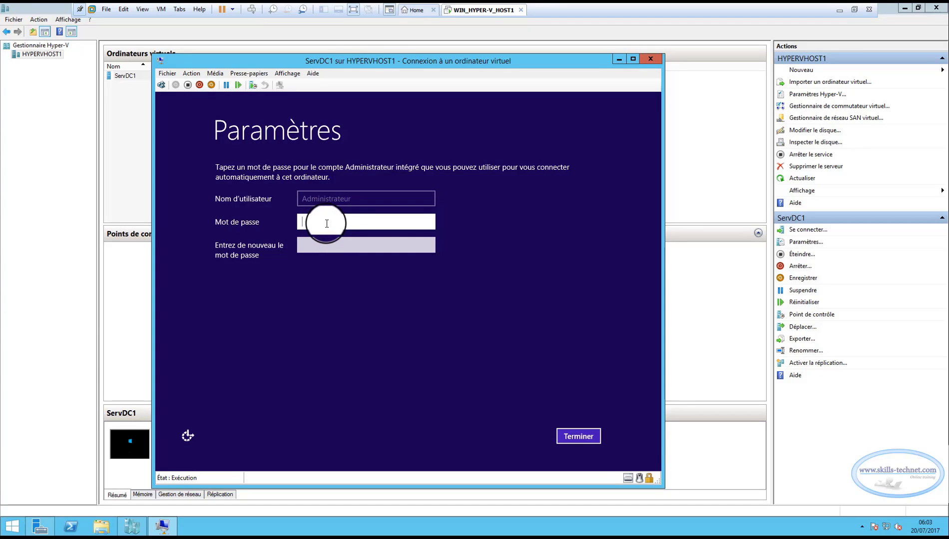
Enter and confirm the Administrator password on the Paramètres page, then click Terminer.
key(Caps_Lock)
text(P)
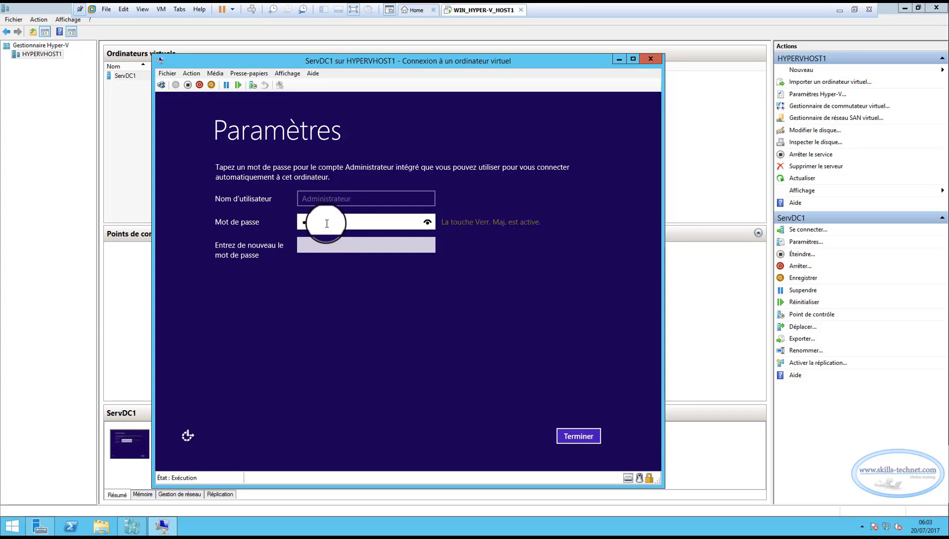
key(Caps_Lock)
text(@ssw0rd)
click(427, 222)
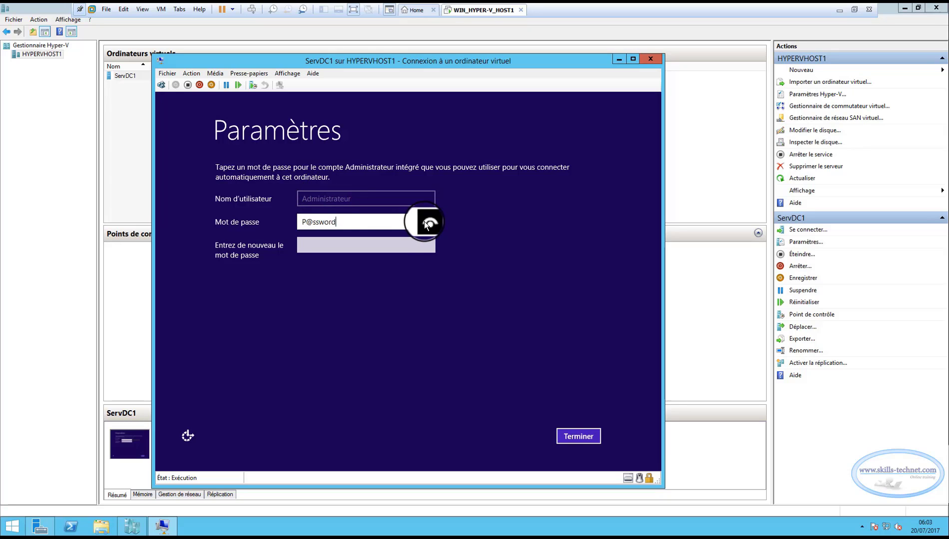
click(397, 250)
key(Caps_Lock)
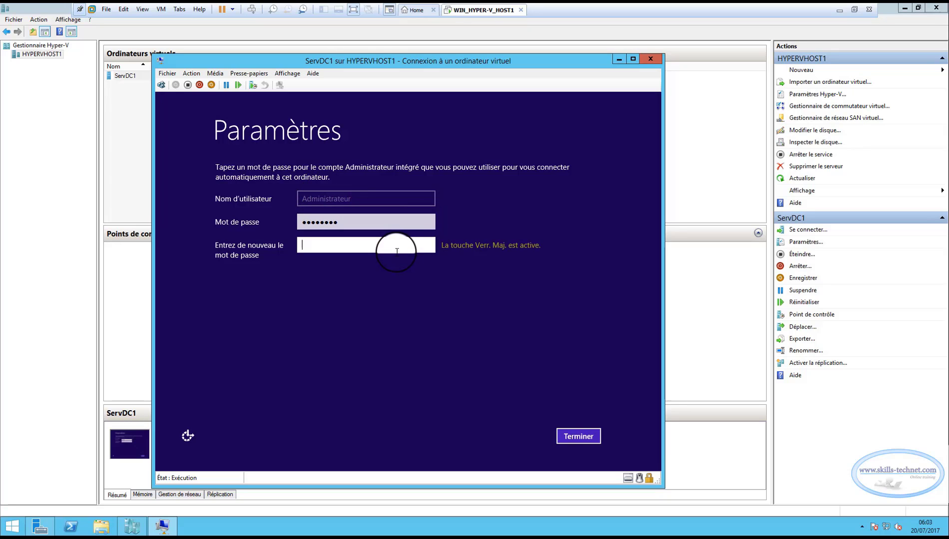
text(P)
key(Caps_Lock)
text(@ssw0rd)
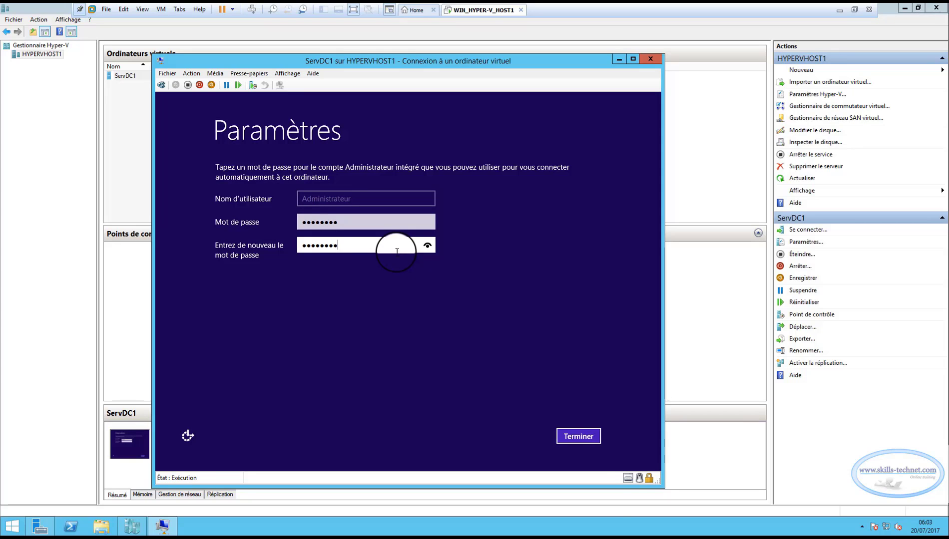
click(575, 444)
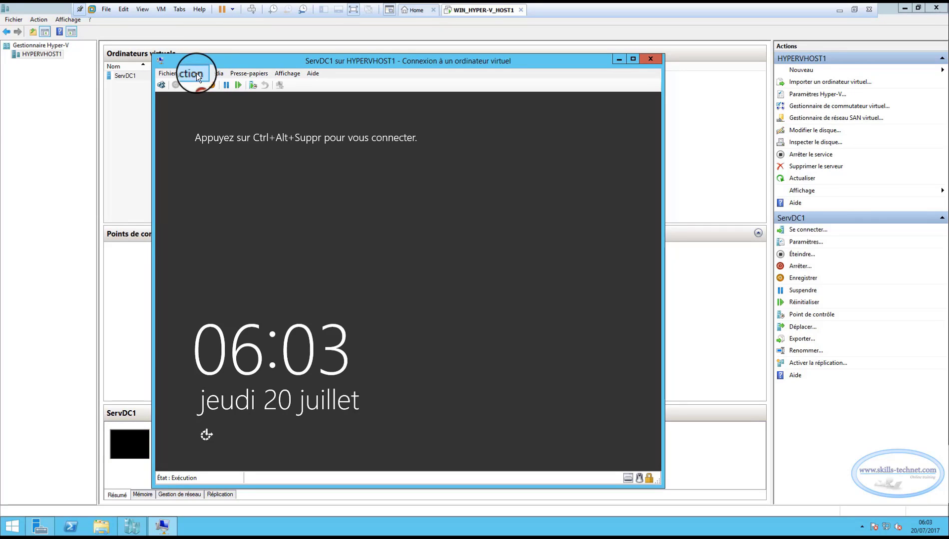
Sign in to ServDC1 as Administrator, accept network discovery, and close its console.
click(215, 75)
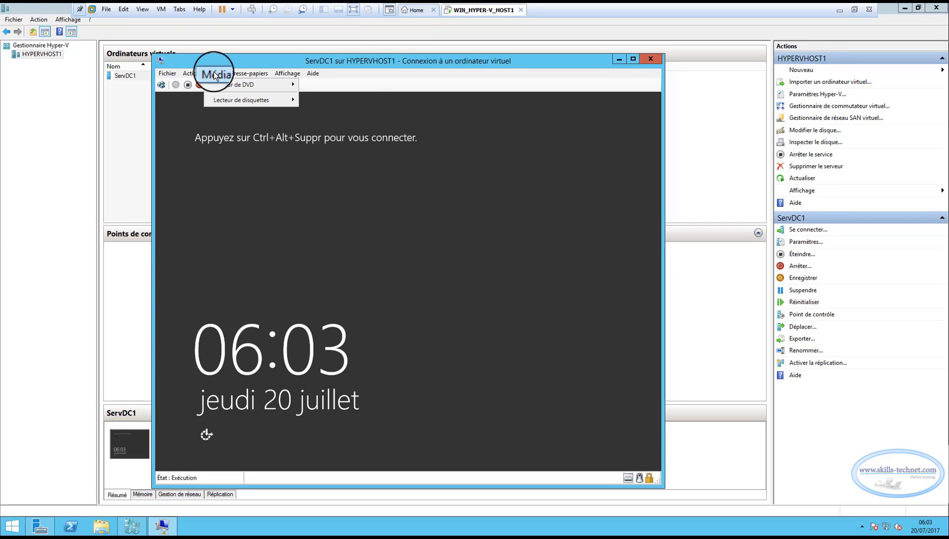
click(201, 86)
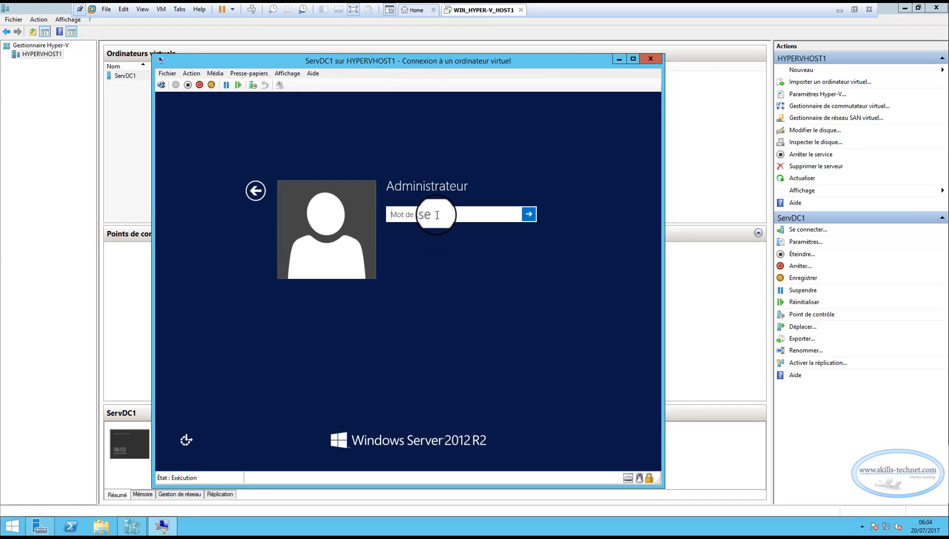
text(•••)
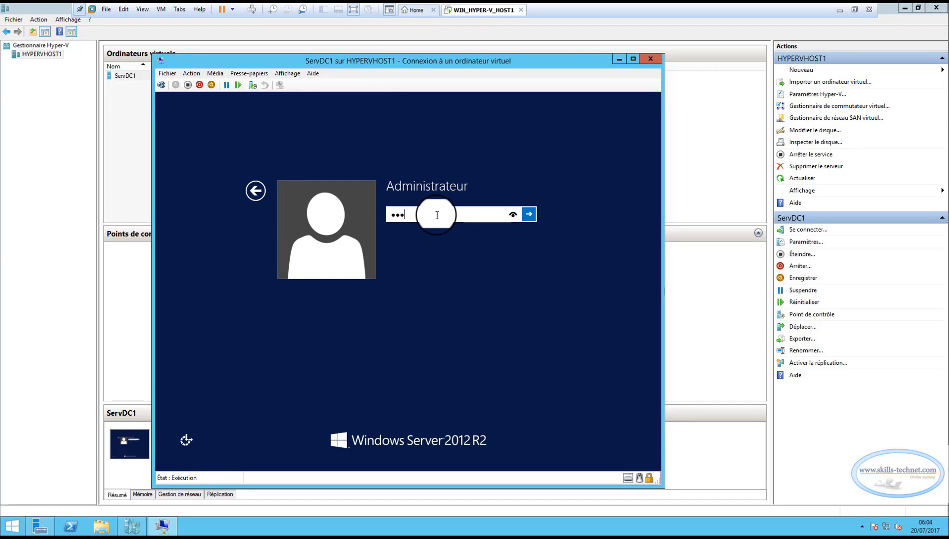
text(••••)
key(Return)
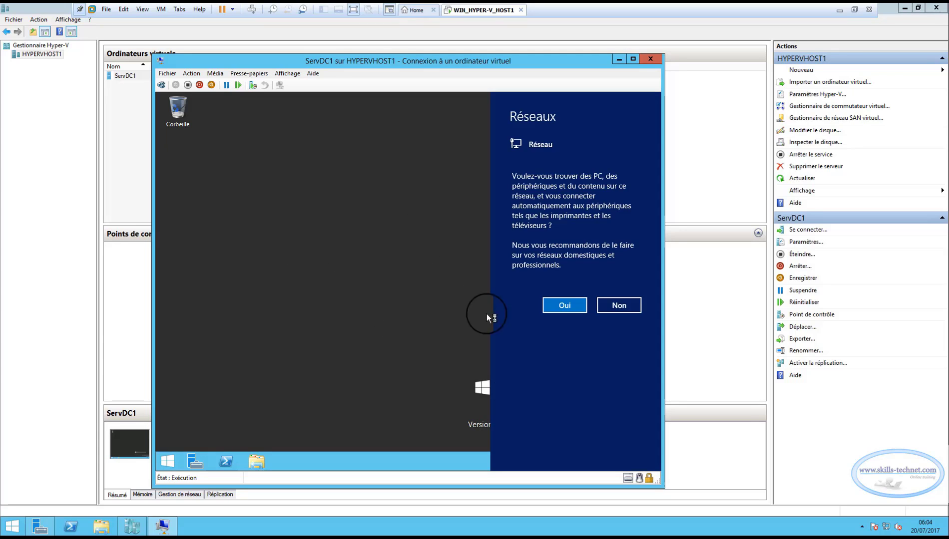
click(569, 305)
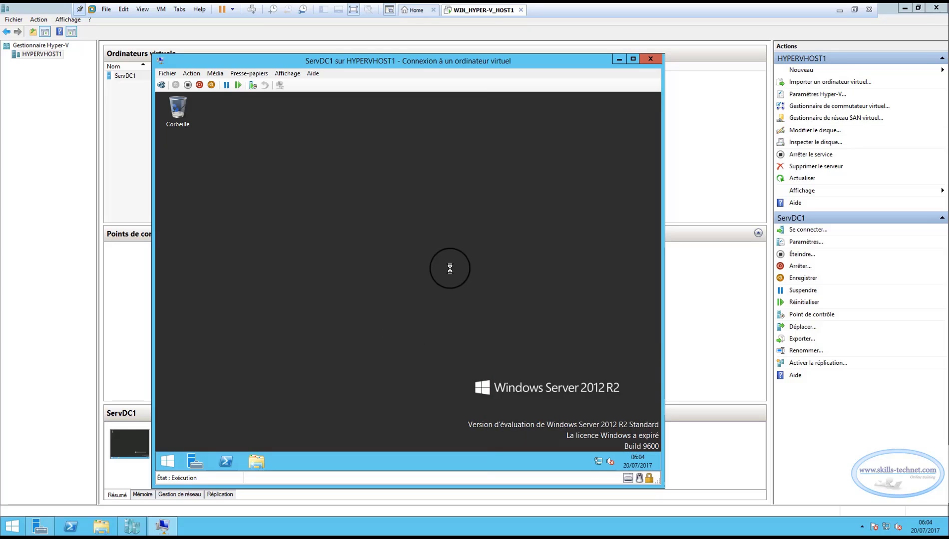
click(652, 59)
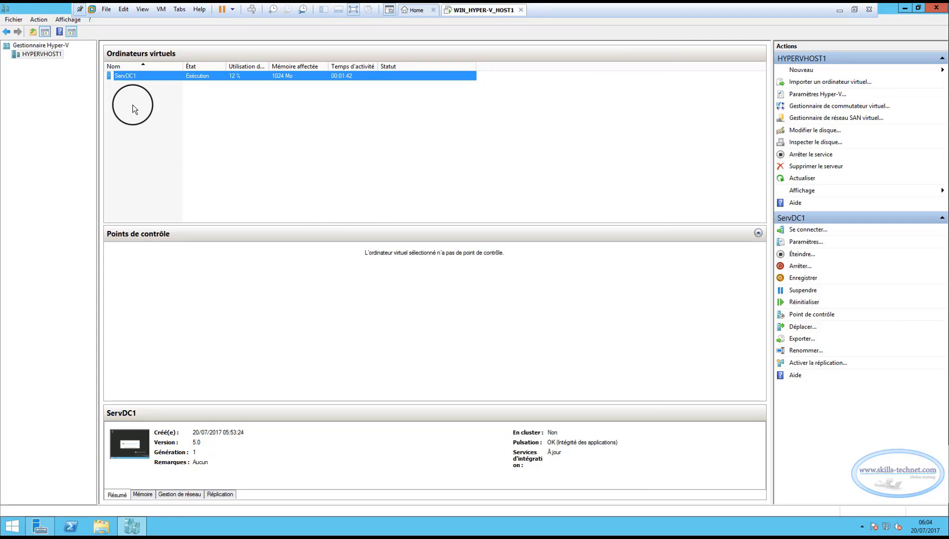
Start a new virtual machine on HYPERVHOST1 named ServMB1 in a custom location.
right_click(44, 52)
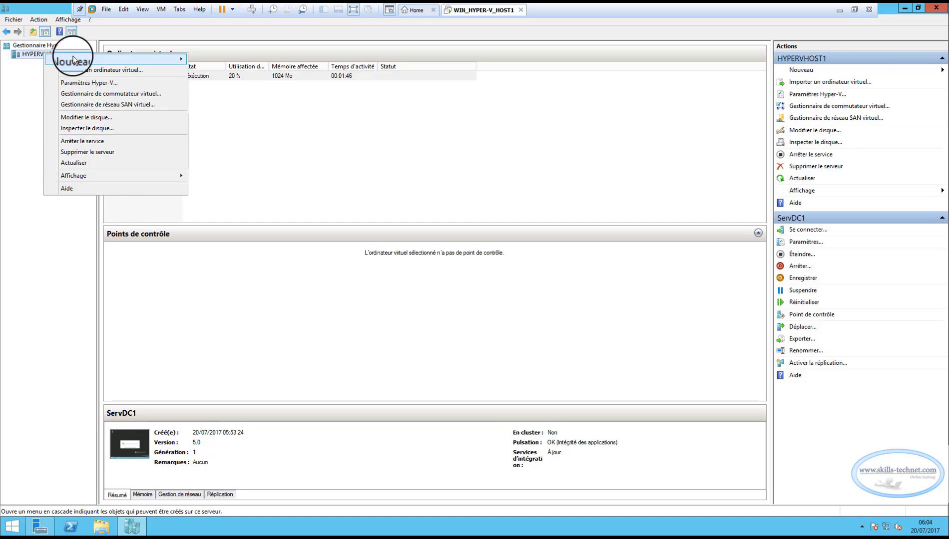
mouse_move(75, 58)
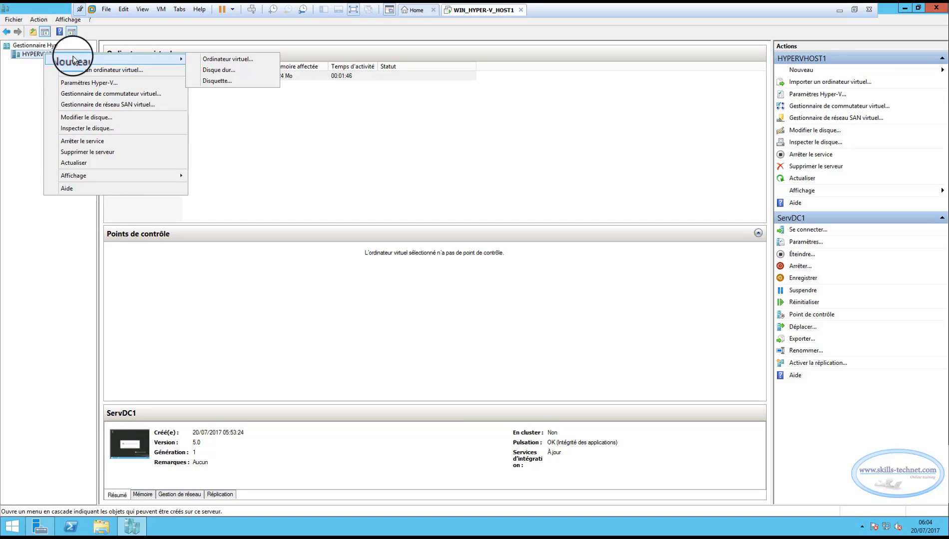
click(221, 58)
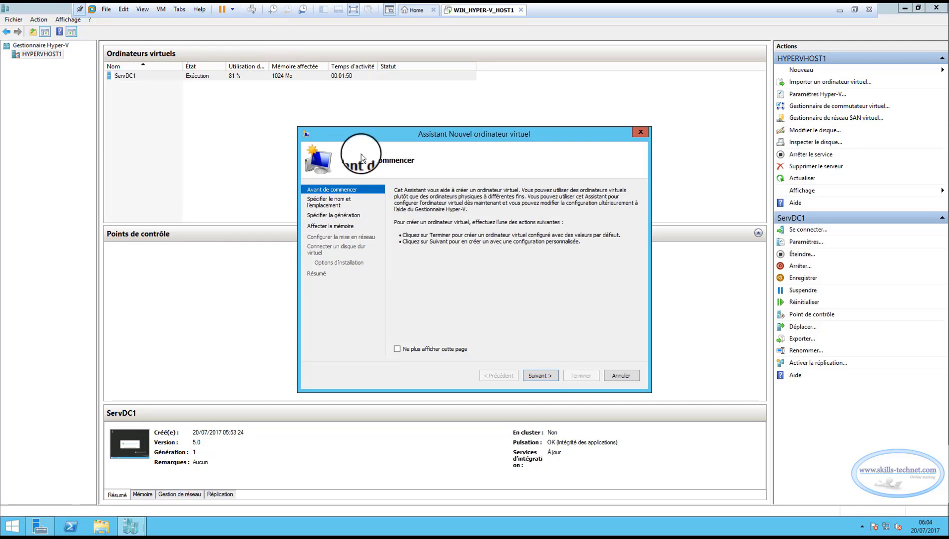
click(541, 376)
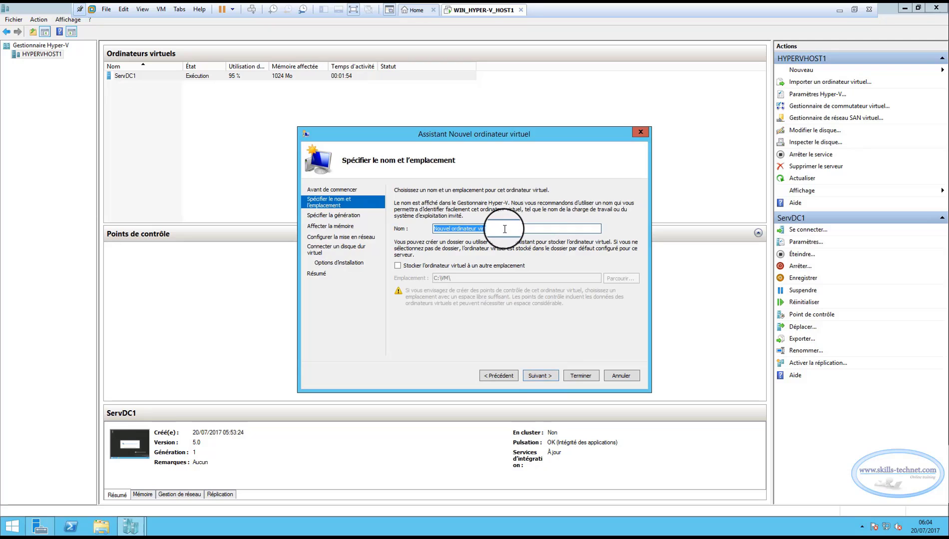
text(s)
key(BackSpace)
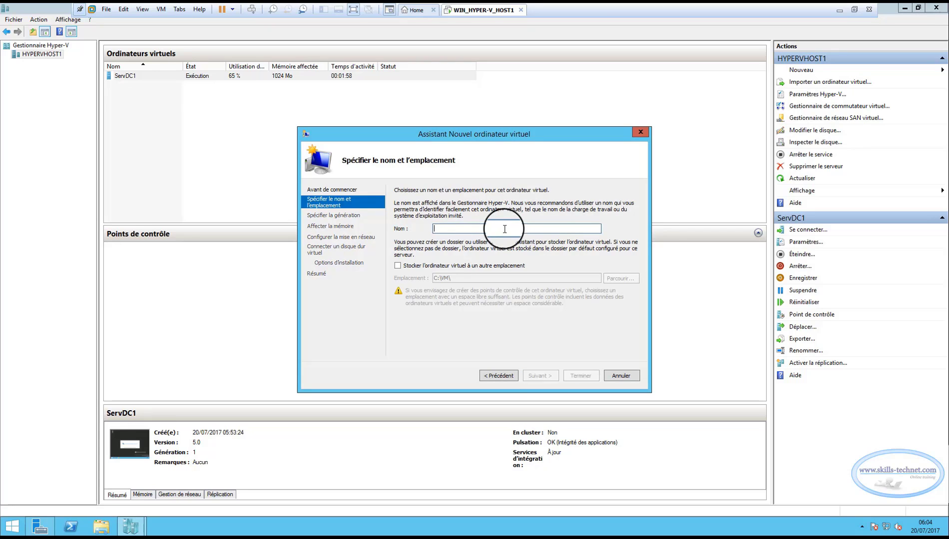
text(Serv)
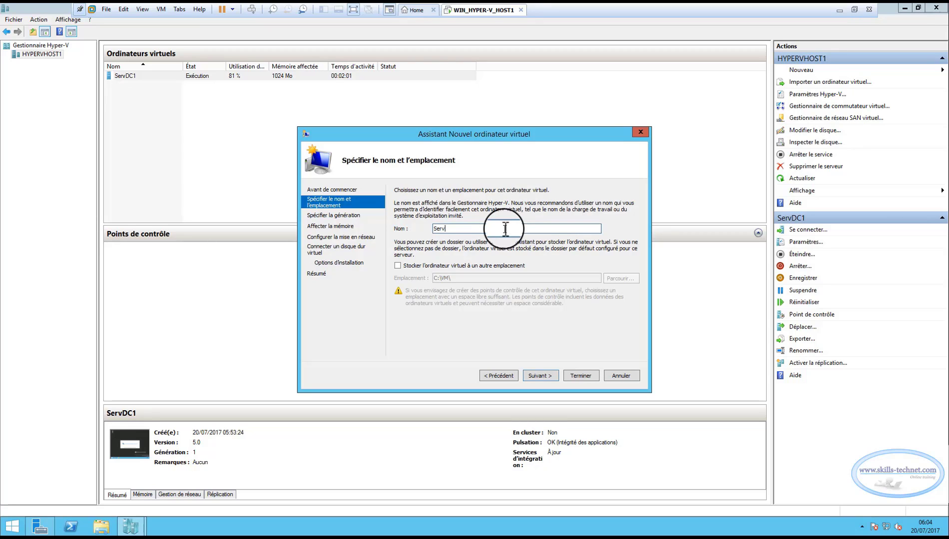
text(MB1)
click(398, 268)
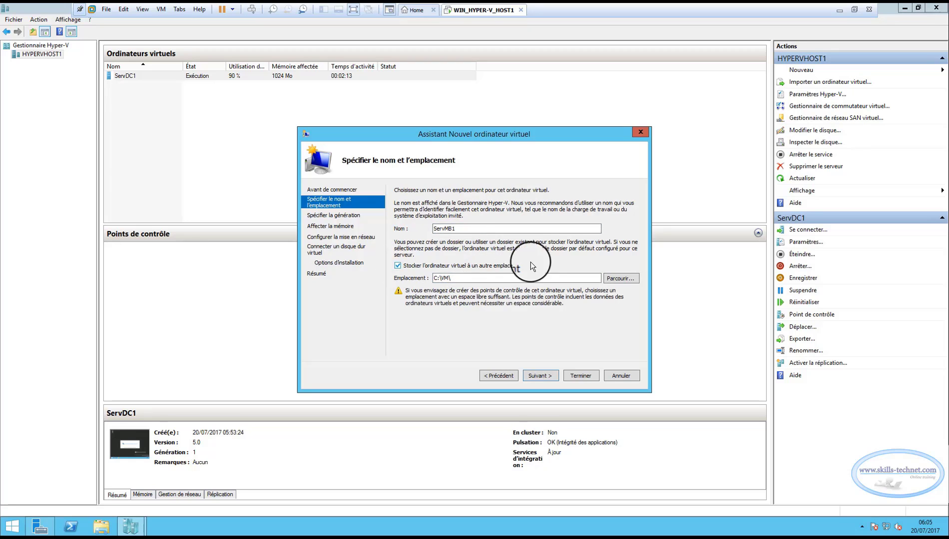
click(539, 375)
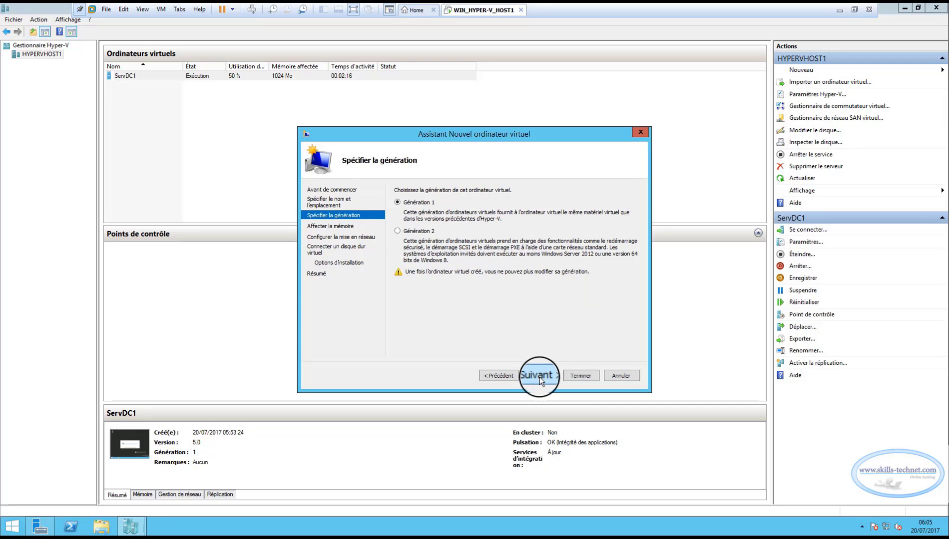
Keep Generation 1, assign 1024 MB memory, and connect it to the virtual switch.
click(543, 375)
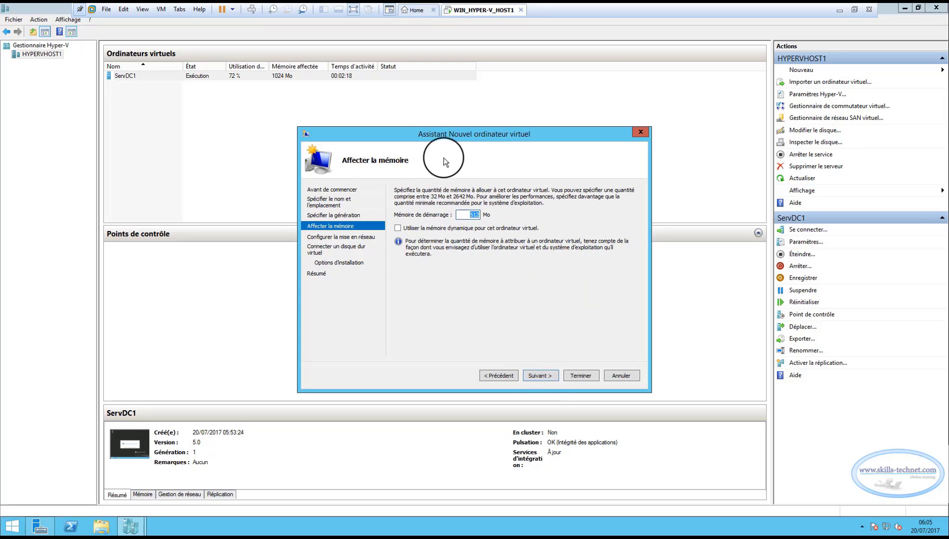
text(1024)
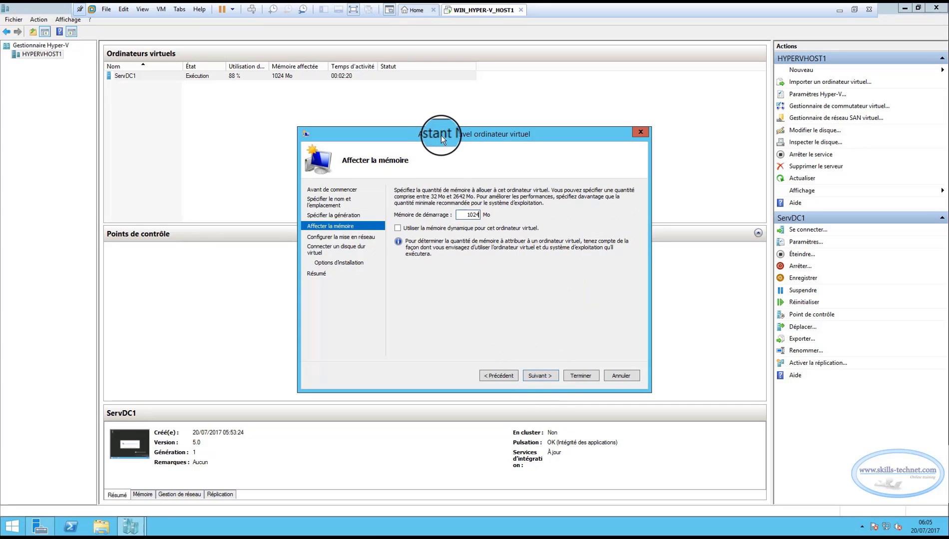
click(544, 376)
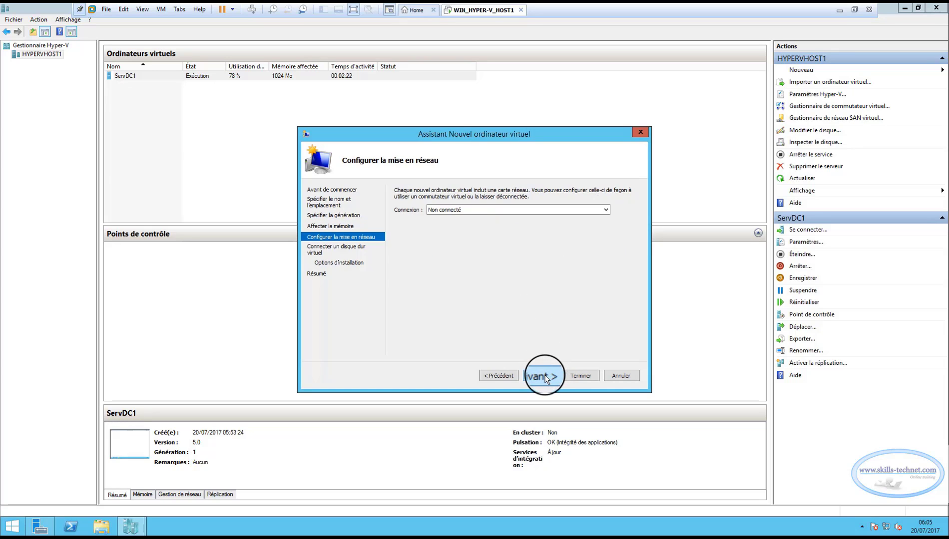
click(470, 210)
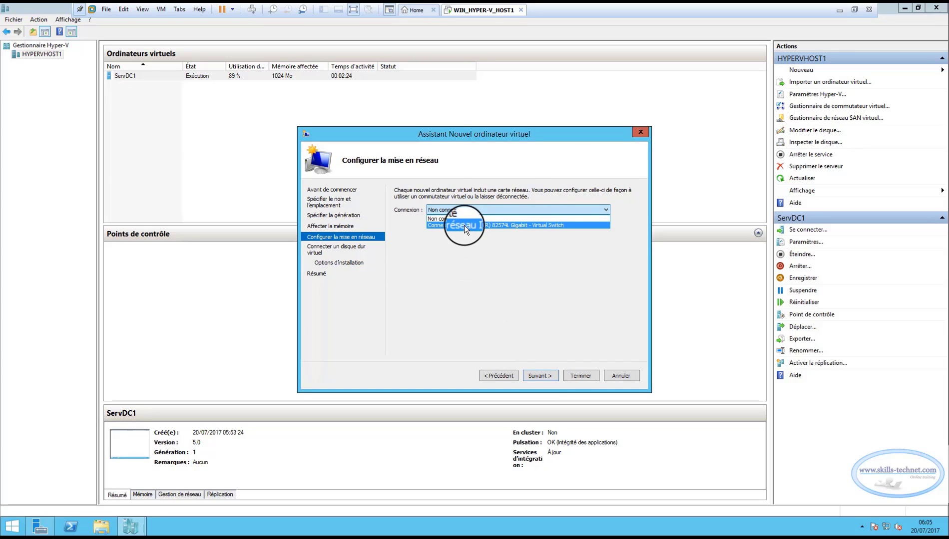
click(464, 225)
click(539, 377)
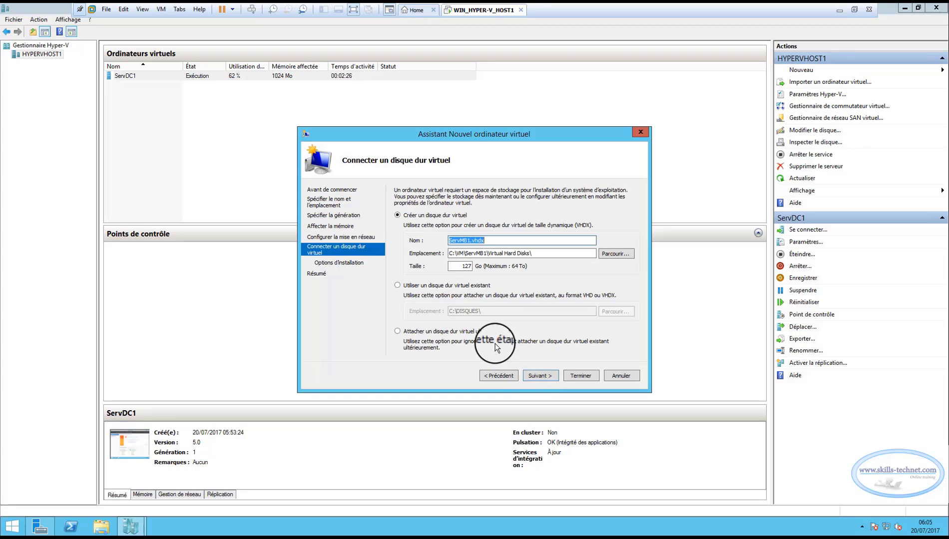
Create a 1024 Go virtual disk stored in C:\DISQUES.
click(604, 255)
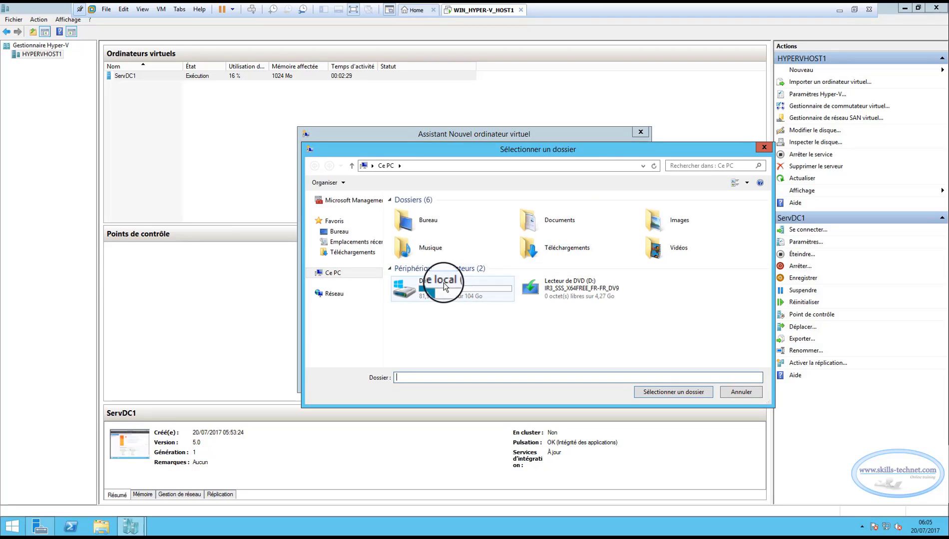
double_click(443, 282)
double_click(424, 213)
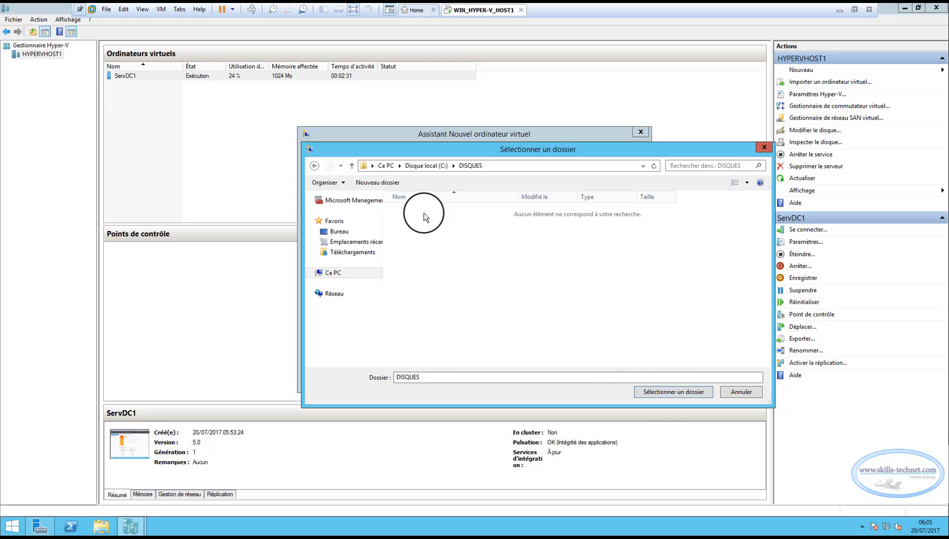
click(675, 393)
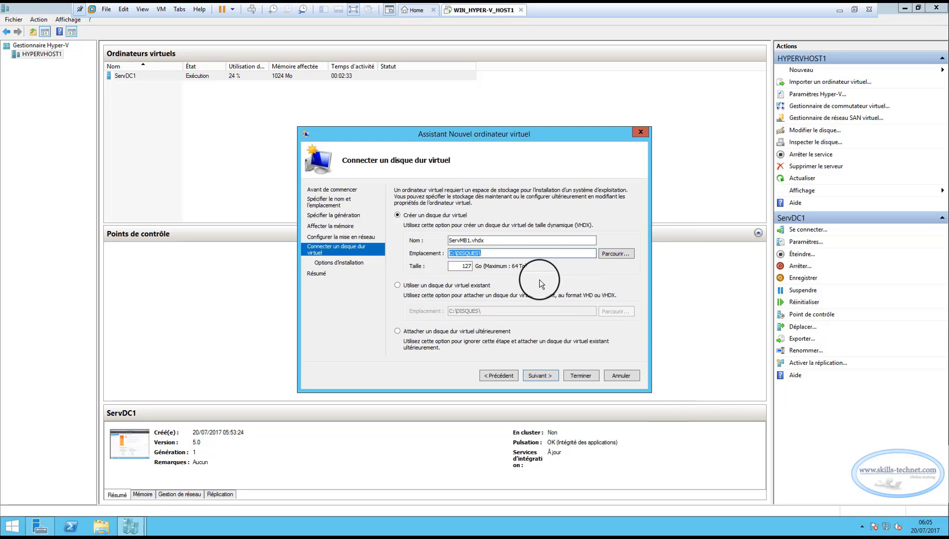
drag(459, 269, 485, 261)
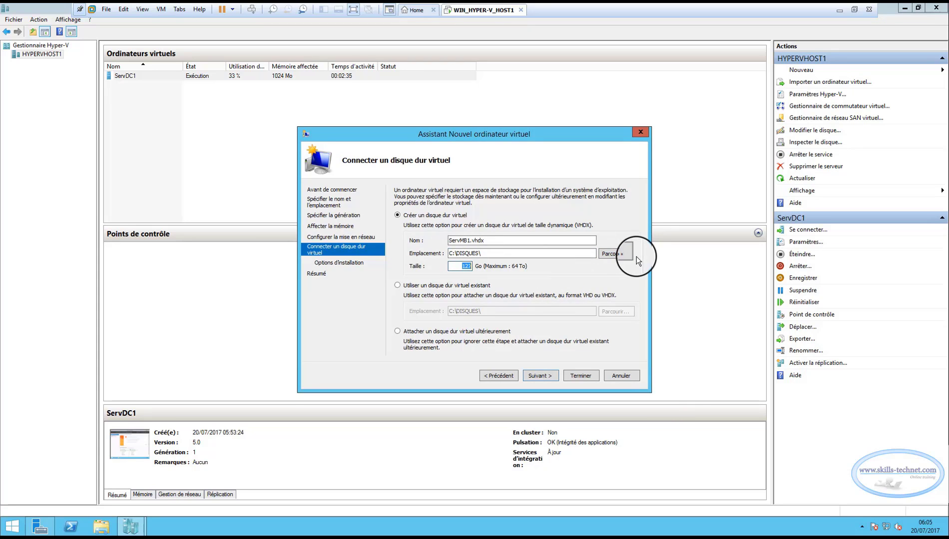
text(1024)
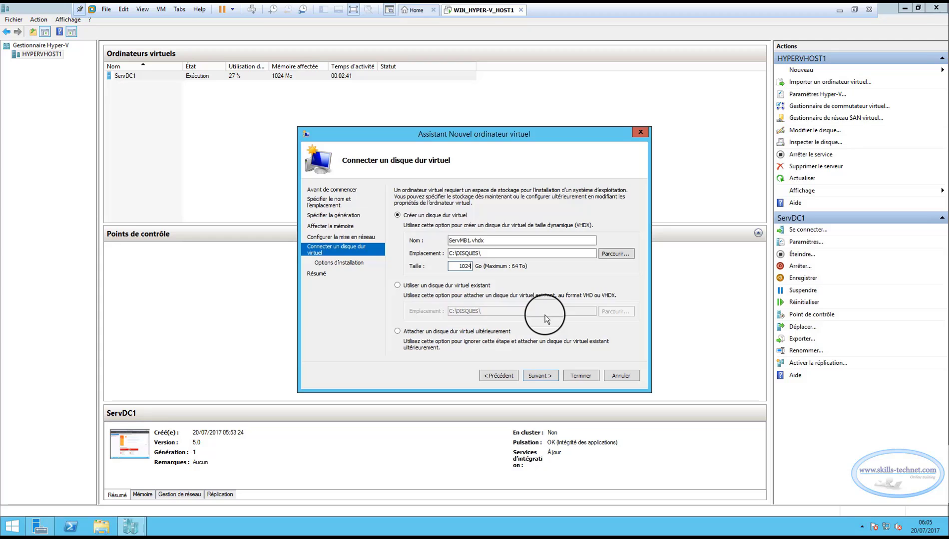
click(544, 378)
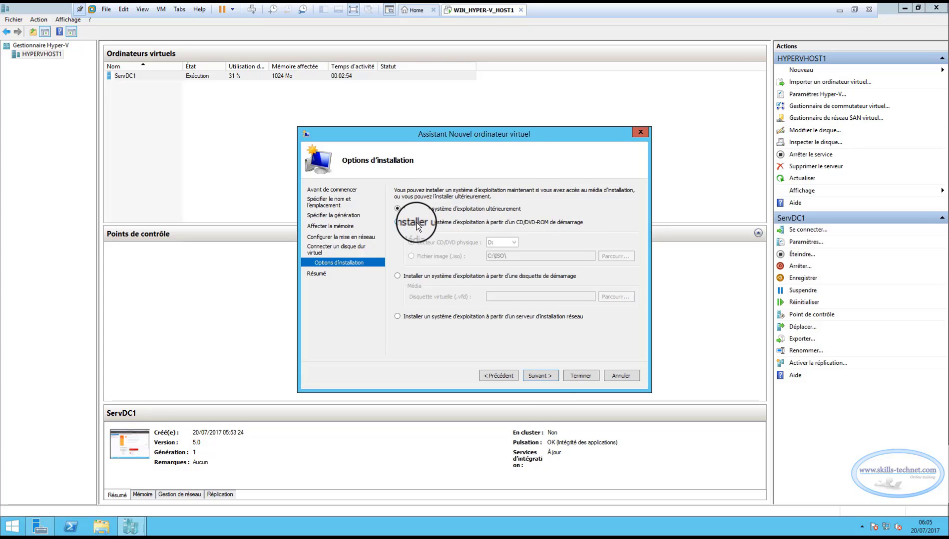
Set it to install from the Win2K12R2_64Bits_Eval ISO image and review the summary.
click(398, 222)
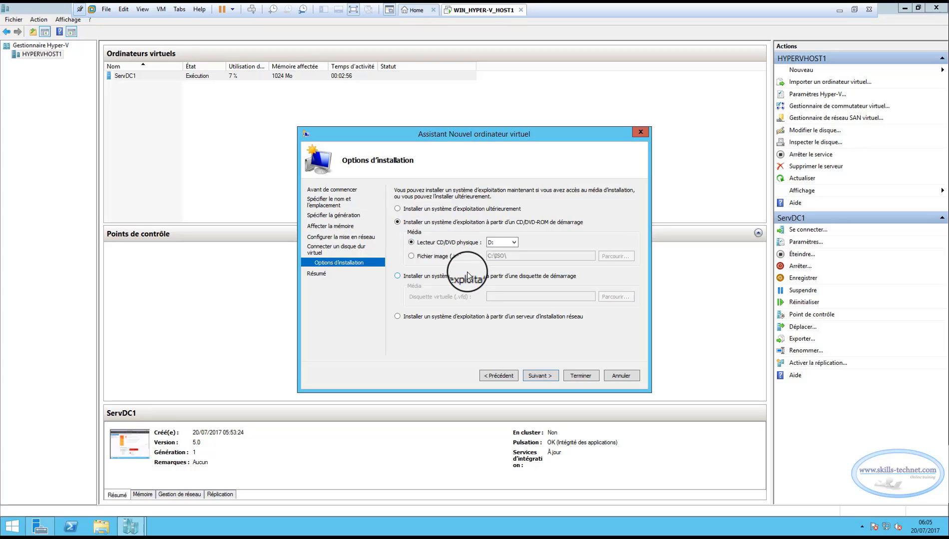
click(413, 259)
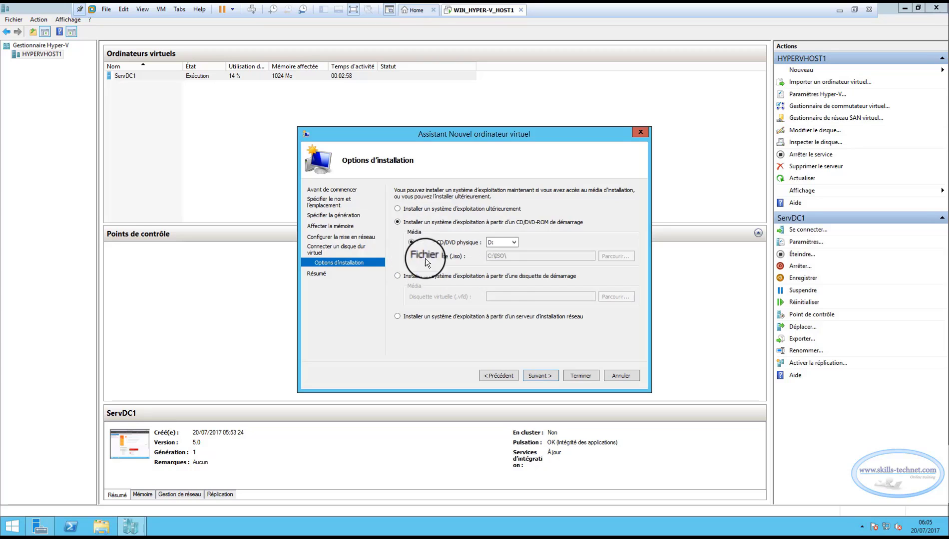
click(600, 260)
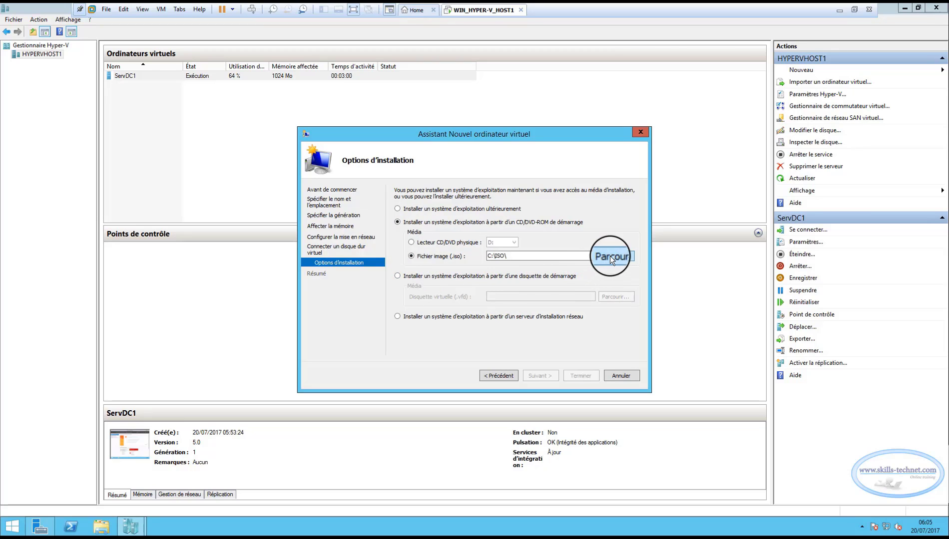
double_click(418, 214)
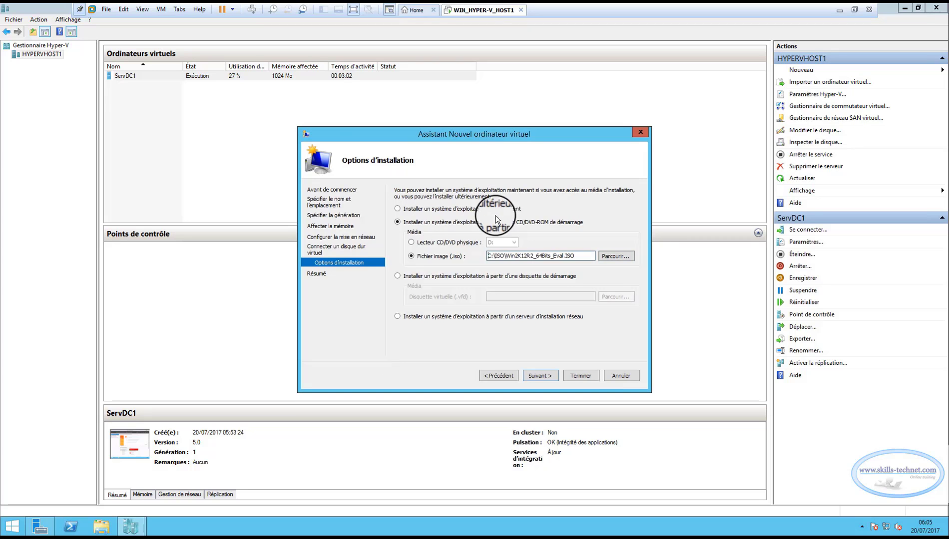
click(542, 377)
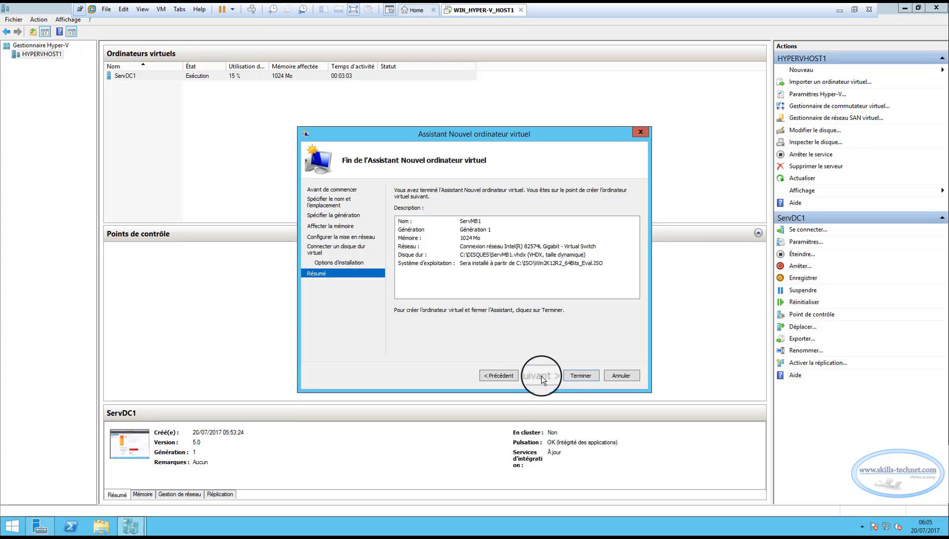
Create ServMB1, connect to its console, and start it.
click(568, 376)
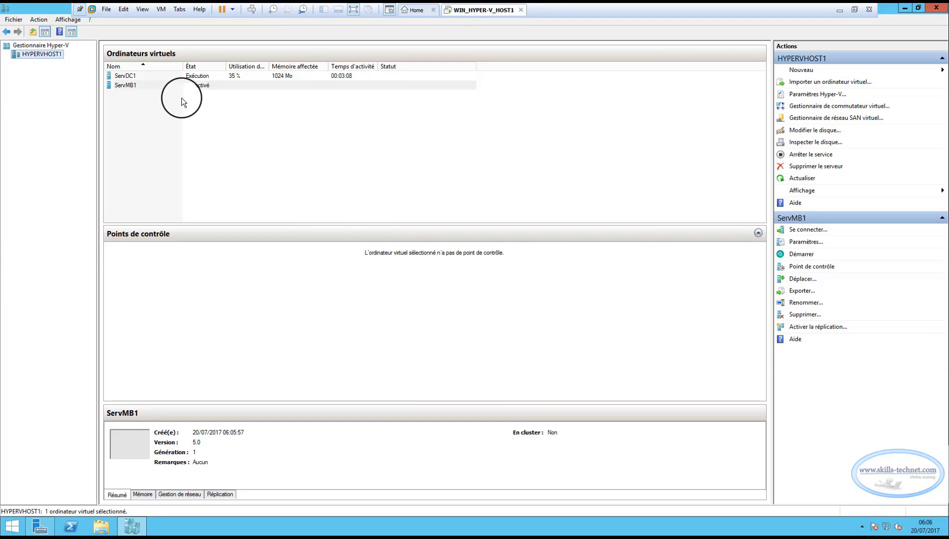
click(132, 86)
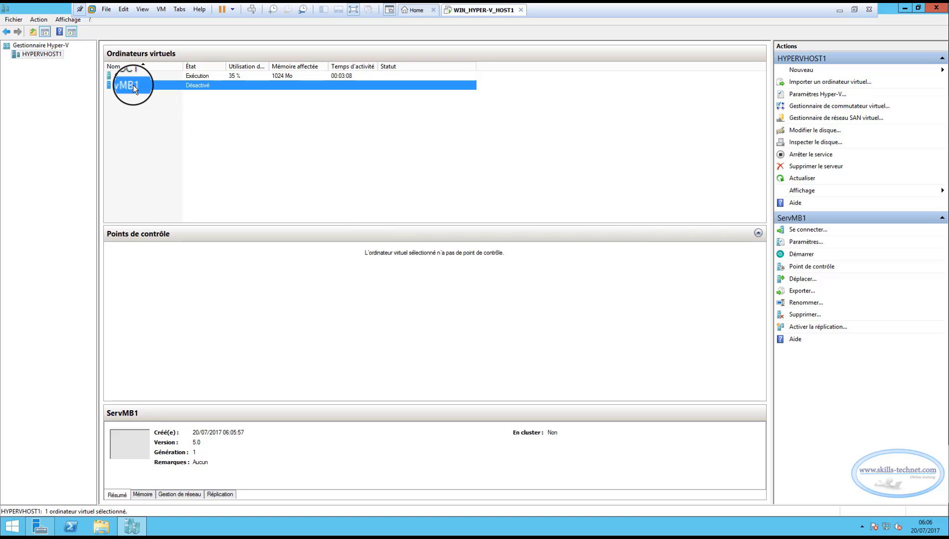
right_click(133, 86)
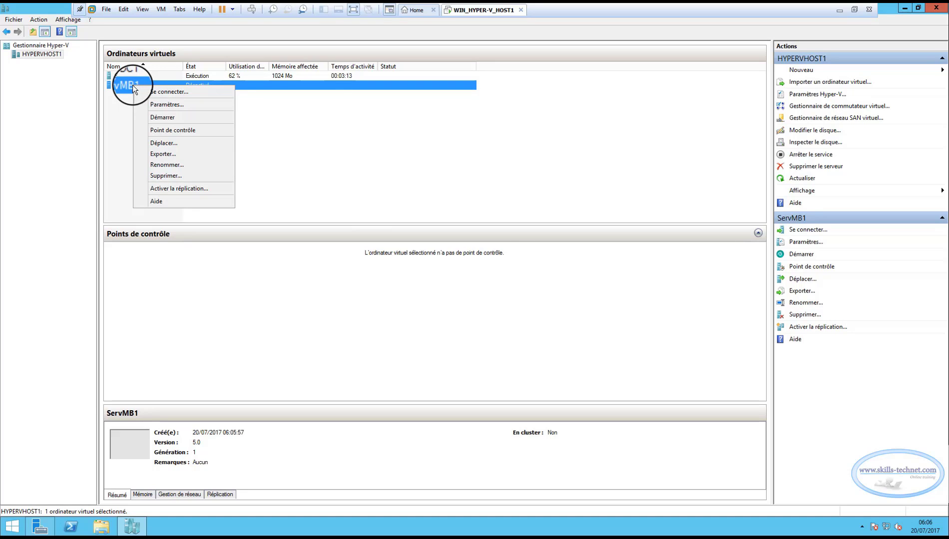
click(194, 95)
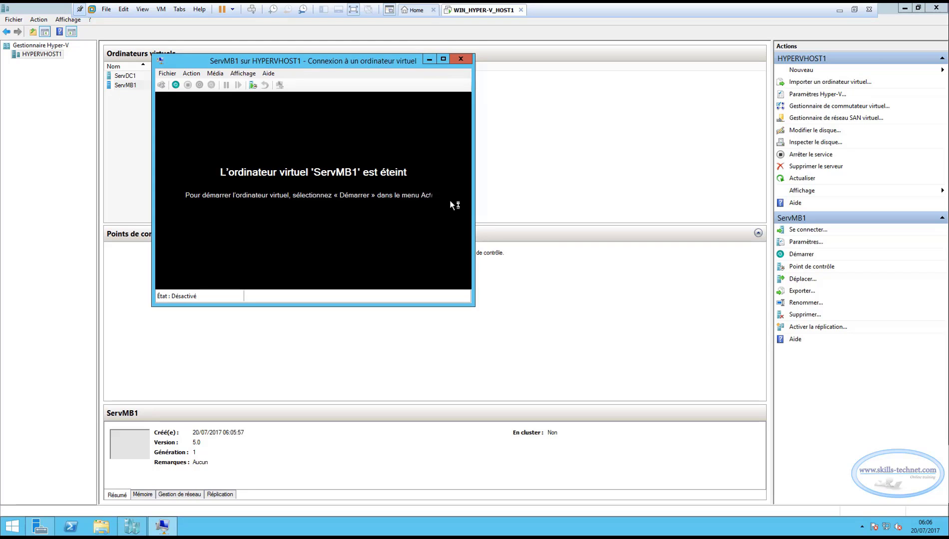
click(175, 84)
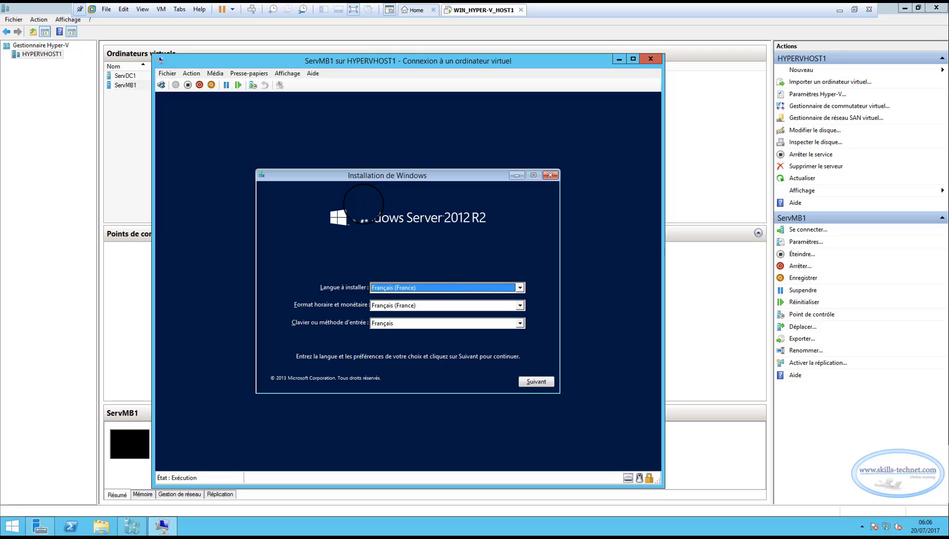
Keep French settings and choose Windows Server 2012 R2 Standard with GUI.
click(538, 383)
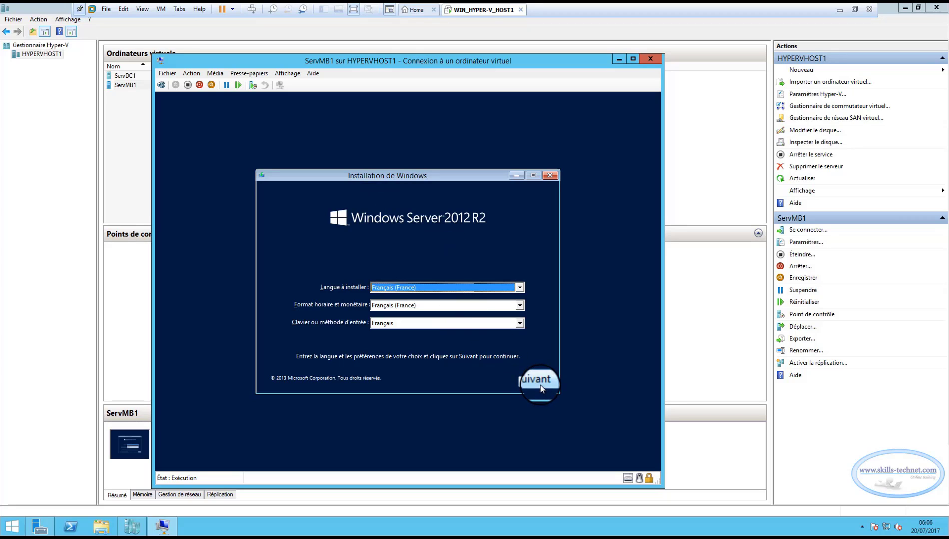
click(369, 283)
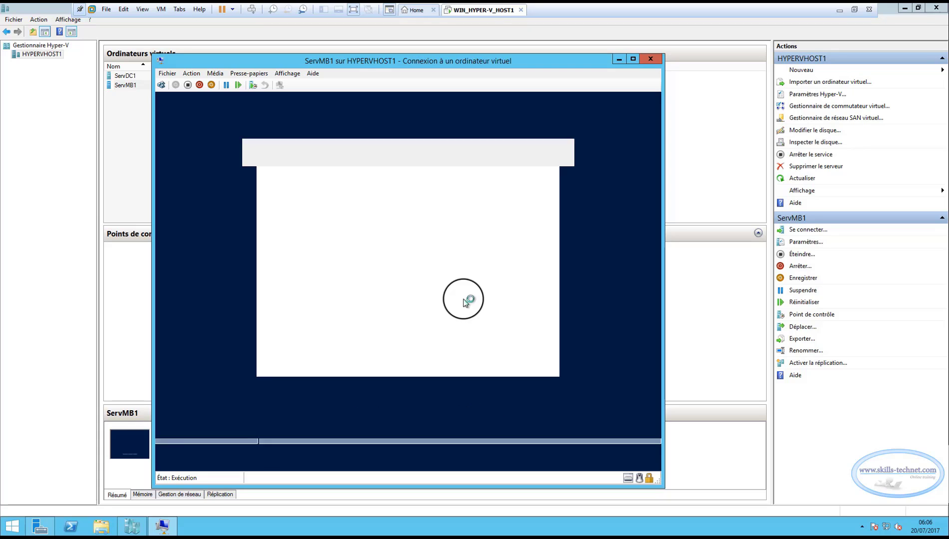
click(402, 210)
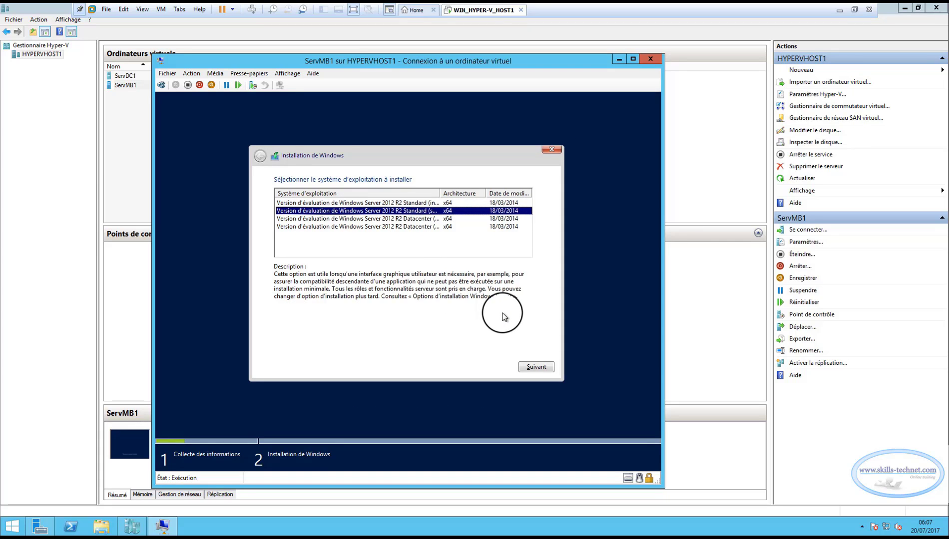
click(530, 368)
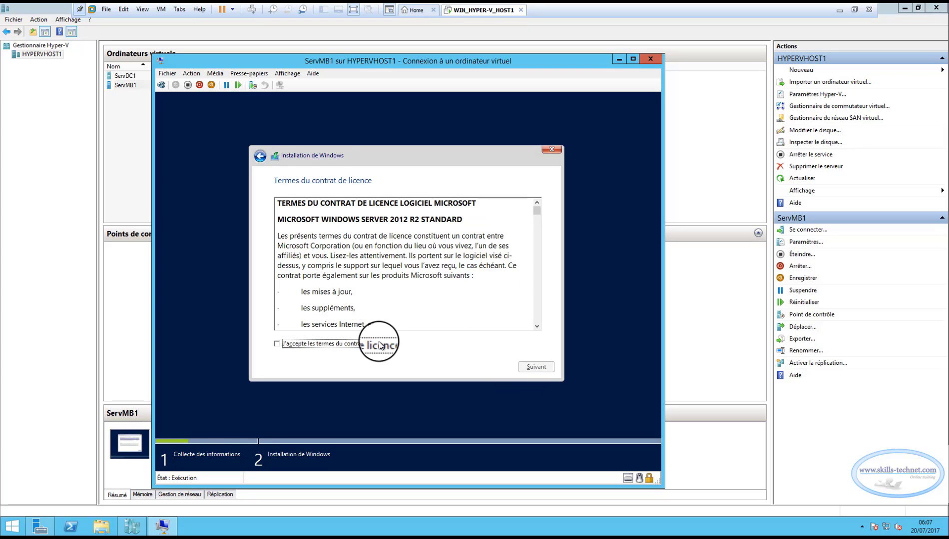
Accept the licence, custom-install onto the 1024 GB drive, and restart.
click(381, 343)
click(525, 367)
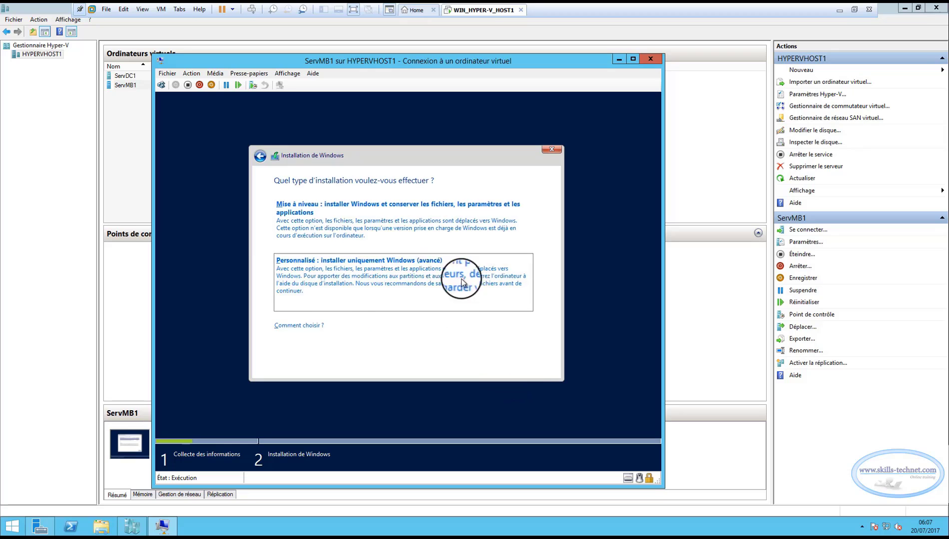
click(491, 278)
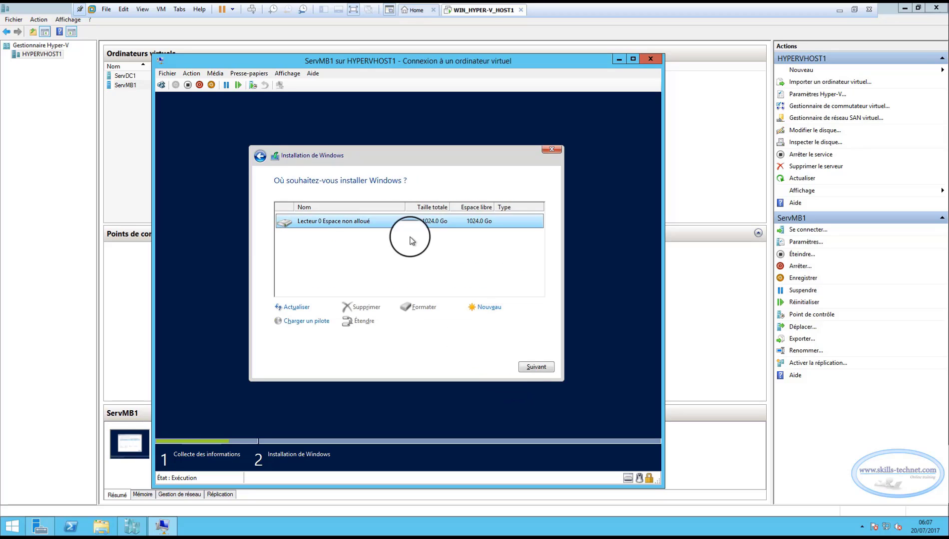
click(531, 374)
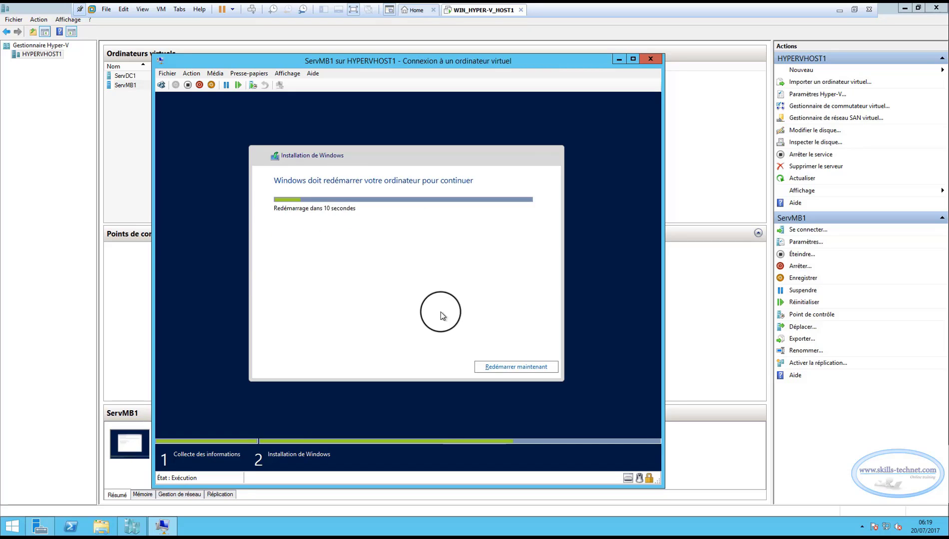
click(508, 369)
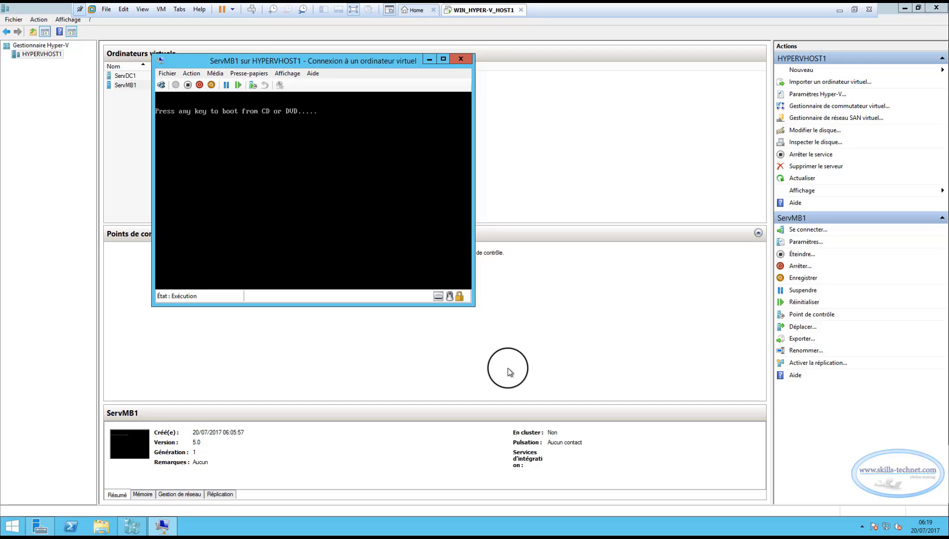
Enter and confirm ServMB1's Administrator password, then click Terminer.
key(Return)
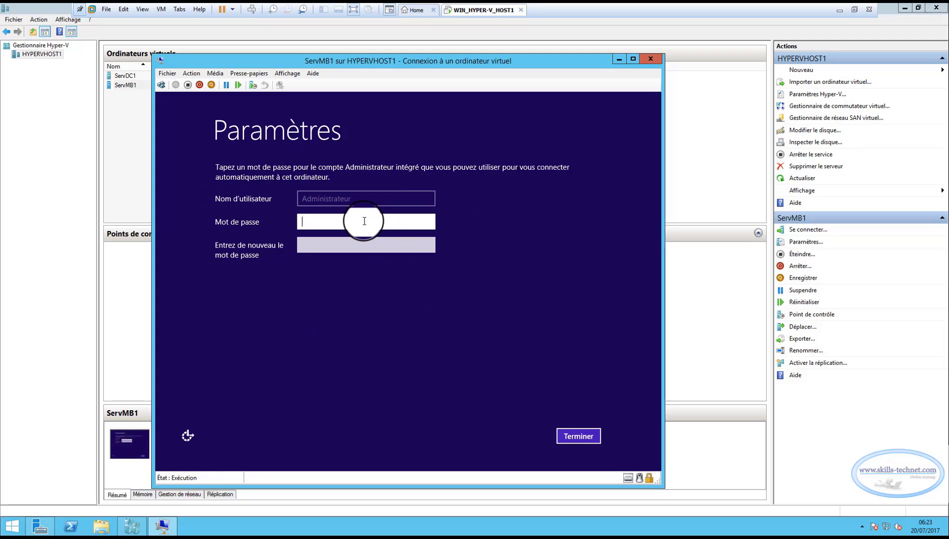
key(Caps_Lock)
text(P)
key(Caps_Lock)
text(a$$w0rd)
click(332, 242)
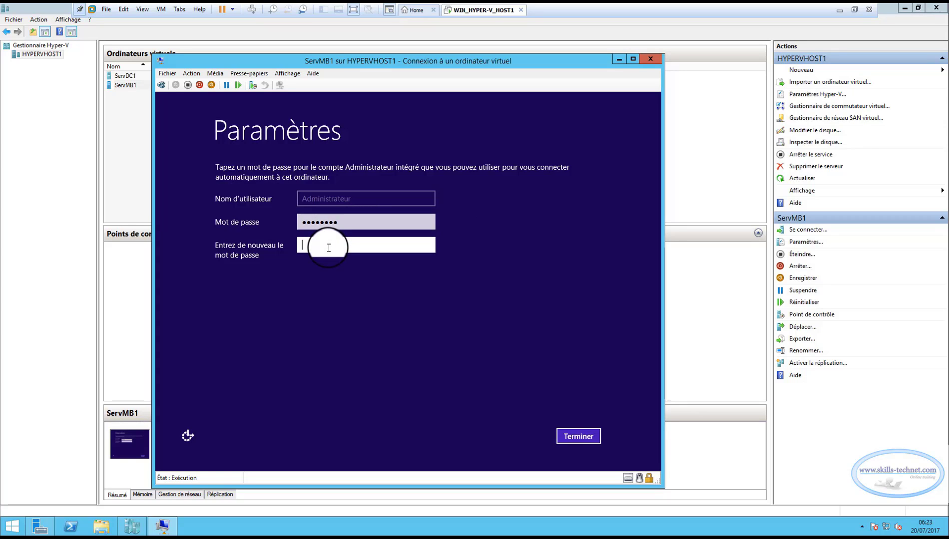
key(Caps_Lock)
text(P)
key(Caps_Lock)
text(a$$w0rd)
click(565, 437)
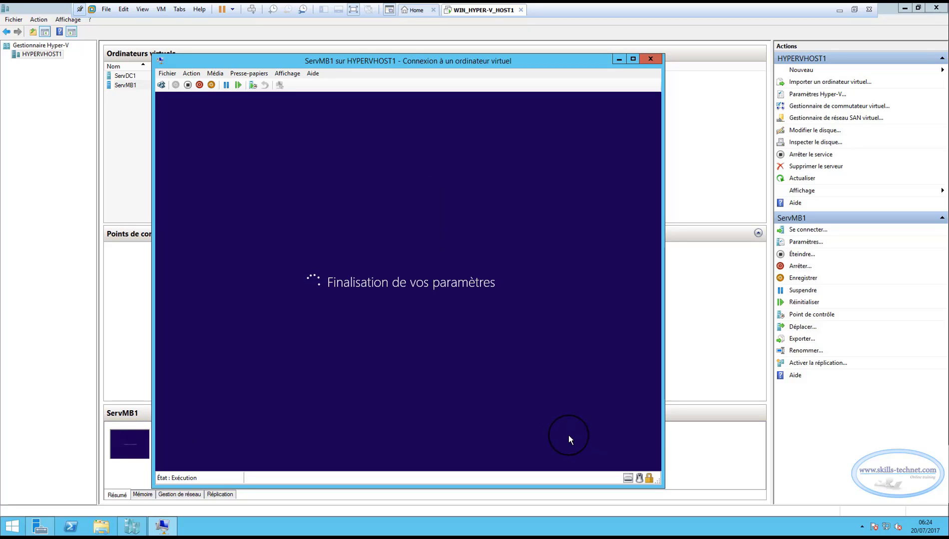
Send Ctrl+Alt+Del and sign in to ServMB1 as Administrator.
key(ctrl+alt+End)
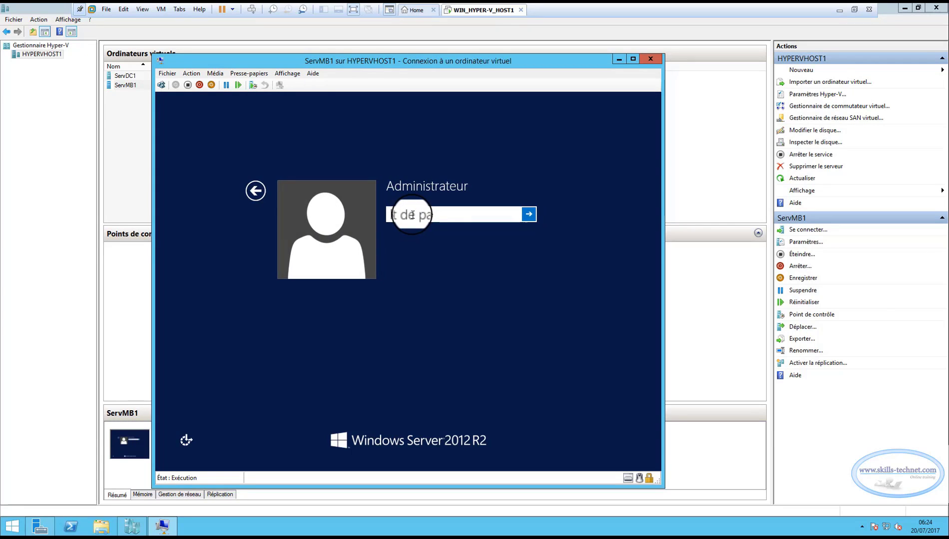
key(Caps_Lock)
text(P)
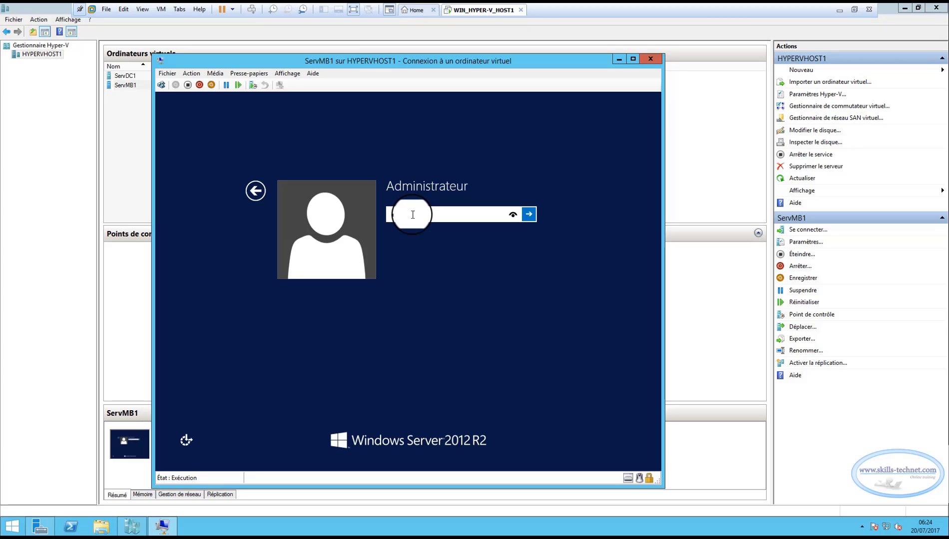
text(a$$w0rd)
key(Return)
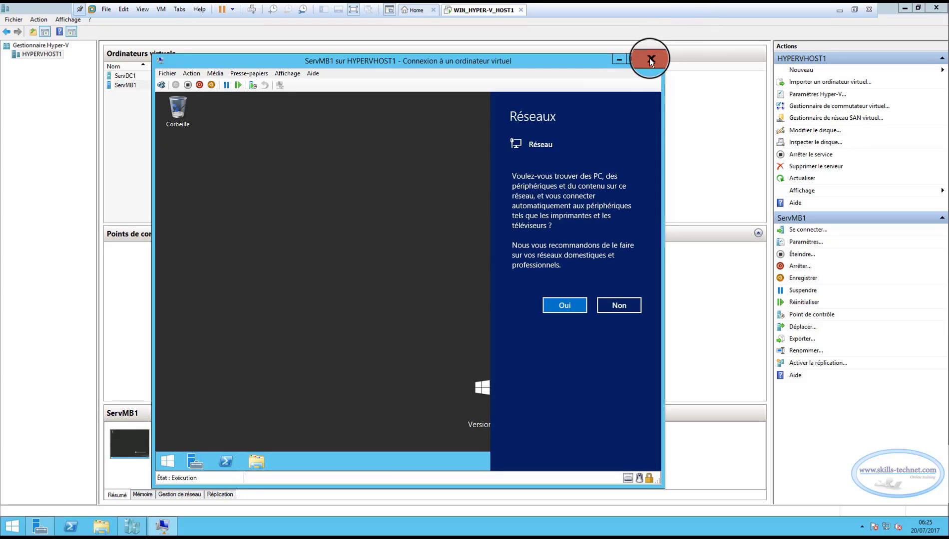
Close the ServMB1 console and compare ServDC1 and ServMB1 details in Hyper-V Manager.
click(650, 59)
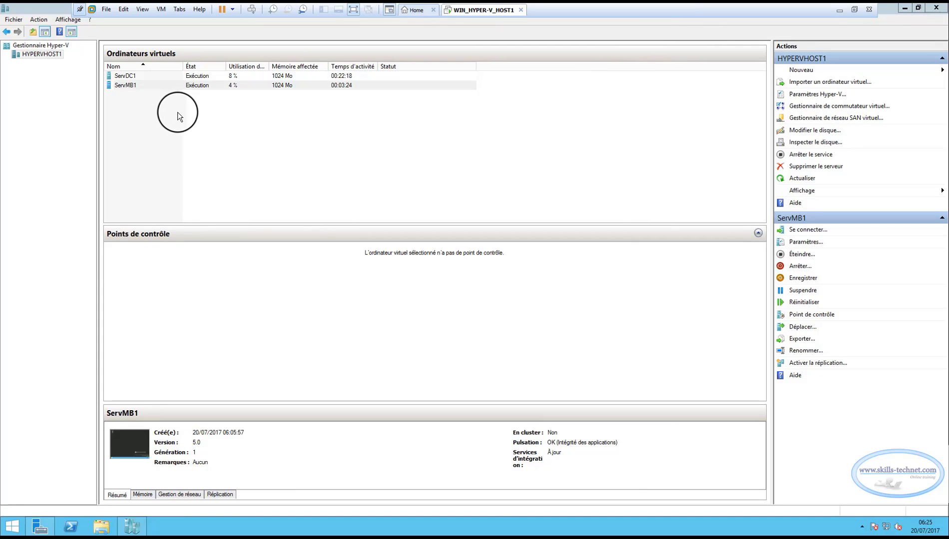
click(125, 76)
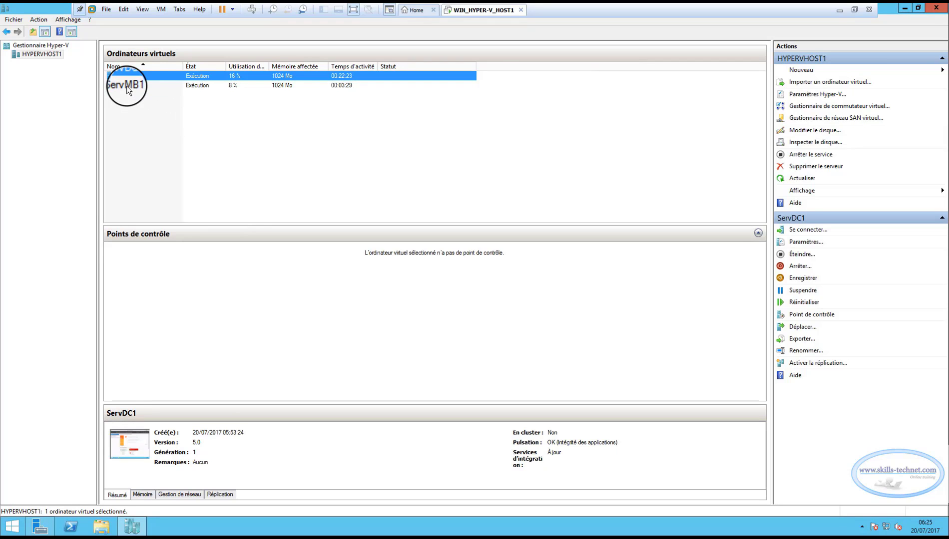
click(125, 86)
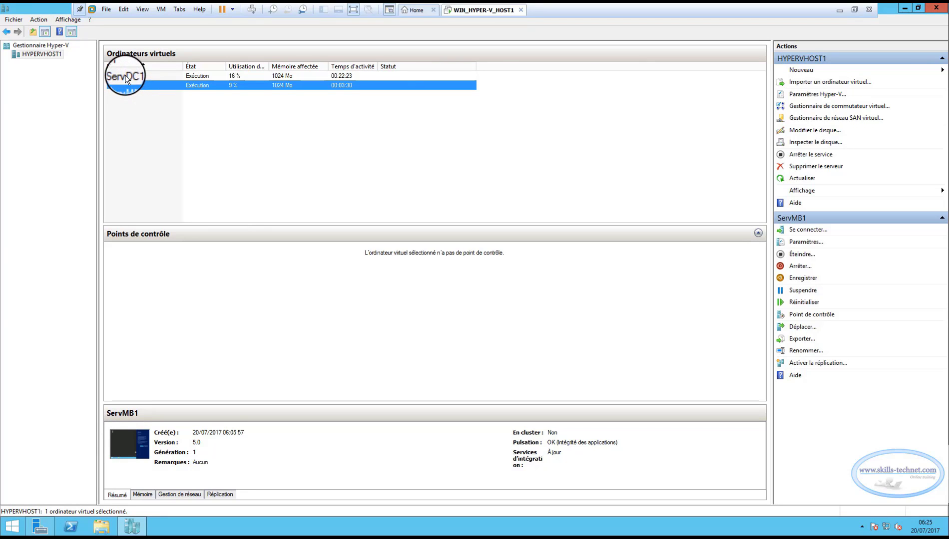
click(125, 75)
click(125, 85)
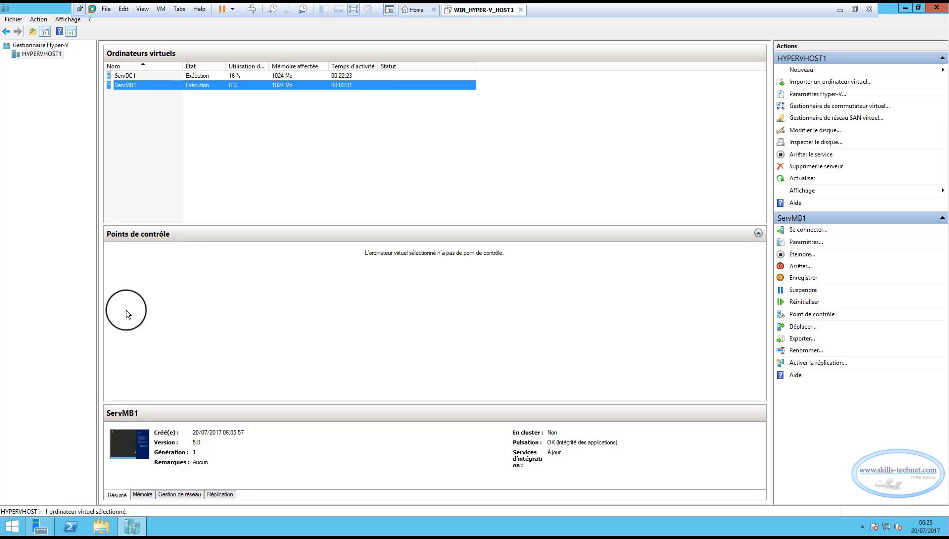
click(228, 186)
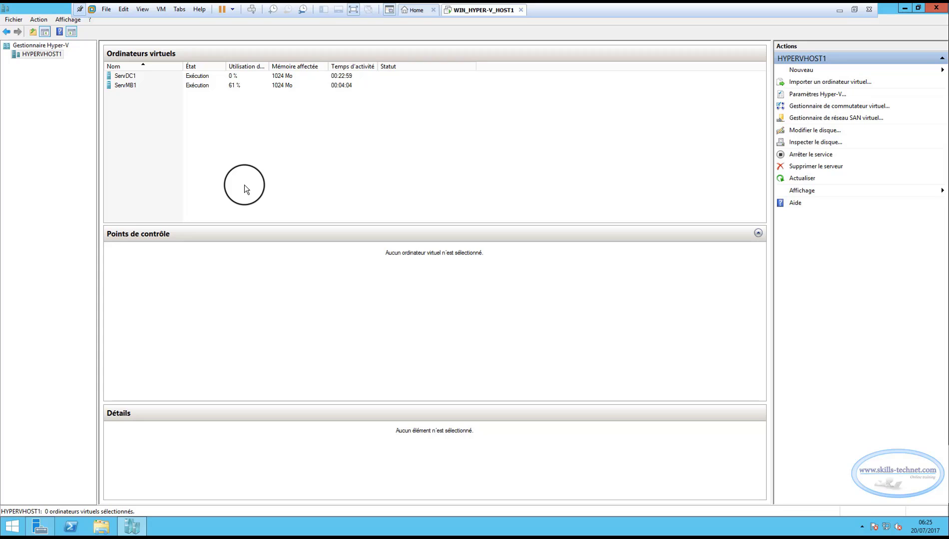
click(126, 77)
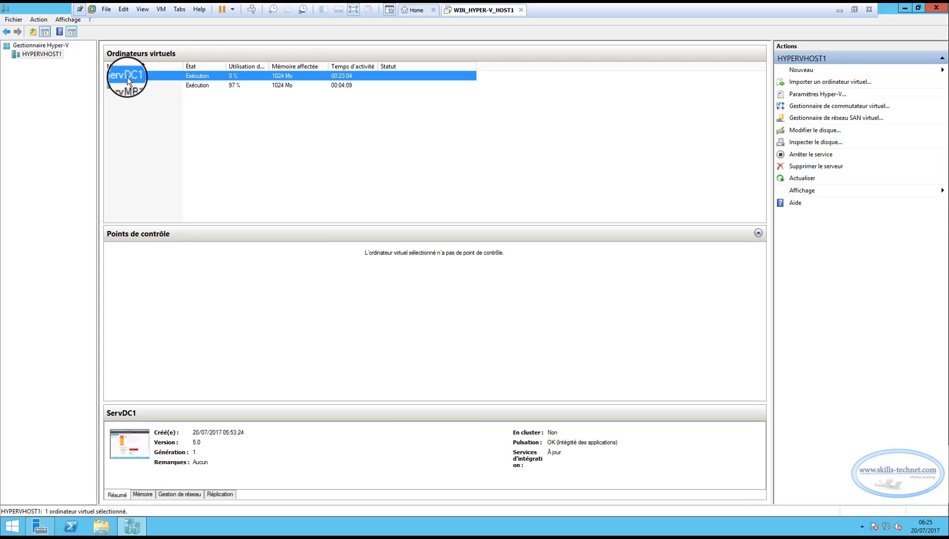
click(127, 85)
click(130, 77)
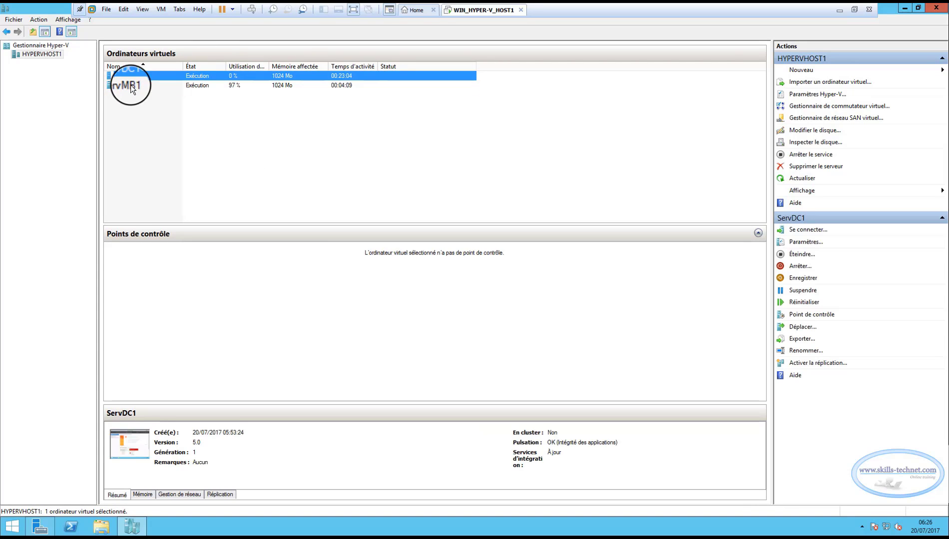
click(131, 86)
click(131, 77)
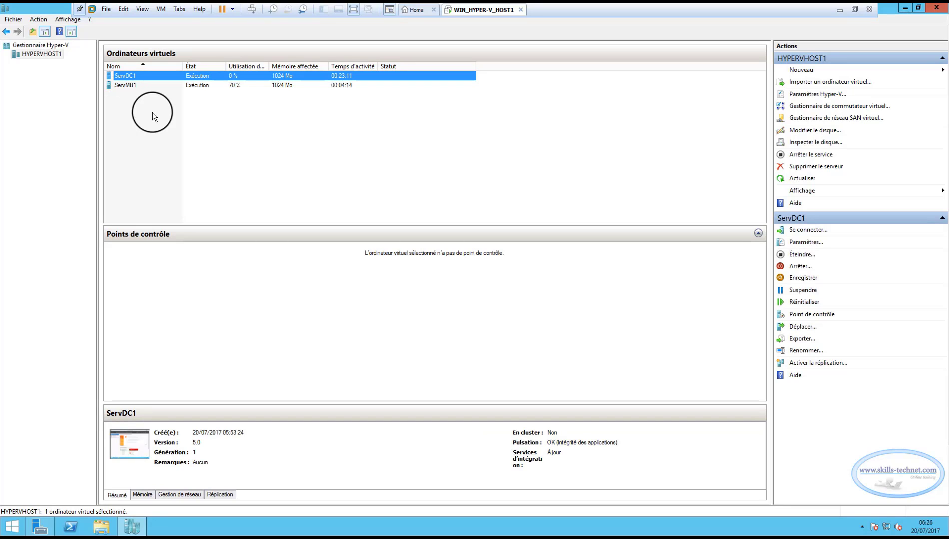